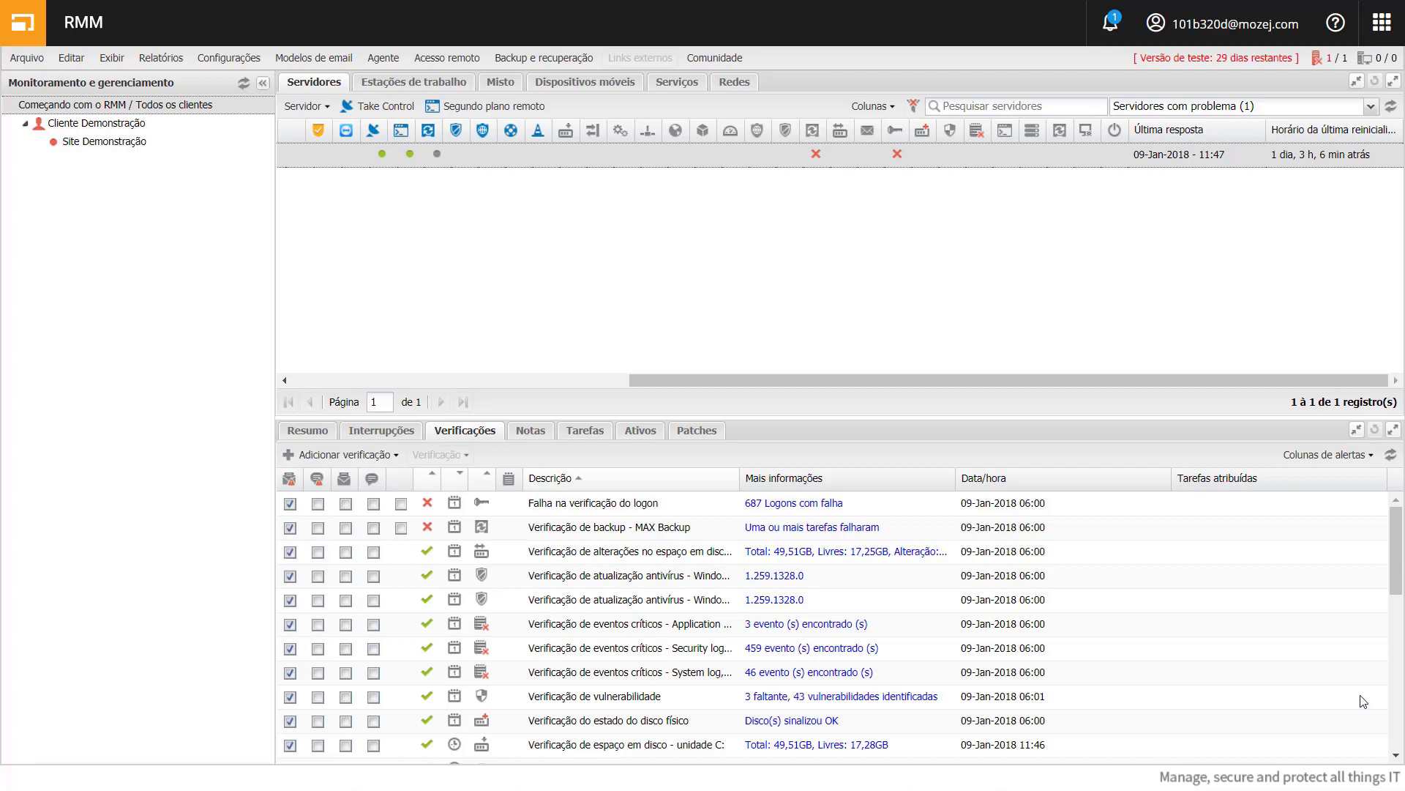
Step: Switch to the Photos image "Painel - Norte Sul Menu.PNG" to examine the dashboard's panel layout, and return to the RMM dashboard
{"action": "key", "text": "alt+Tab"}
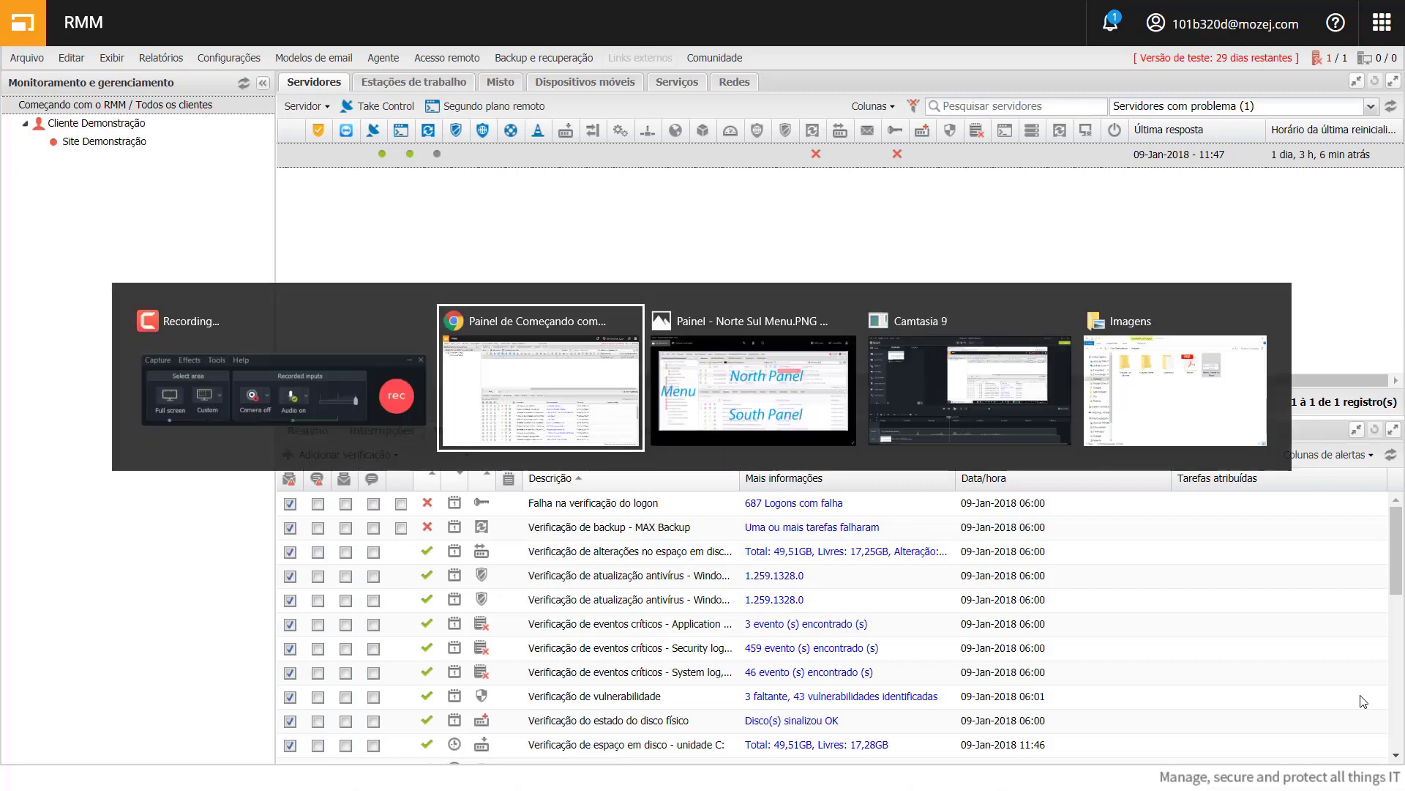
{"action": "key", "text": "alt+Tab"}
{"action": "key", "text": "alt+Tab"}
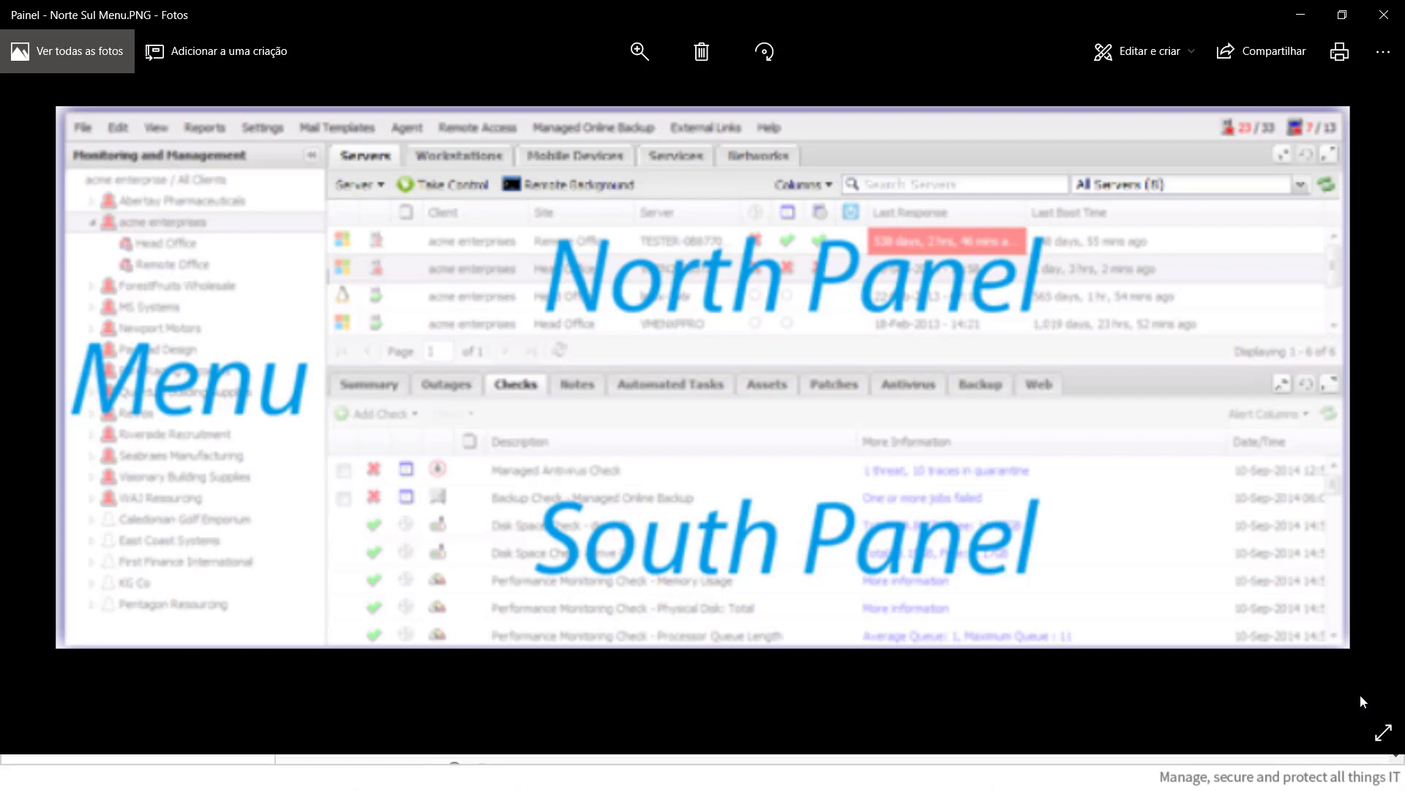
{"action": "key", "text": "alt+Tab"}
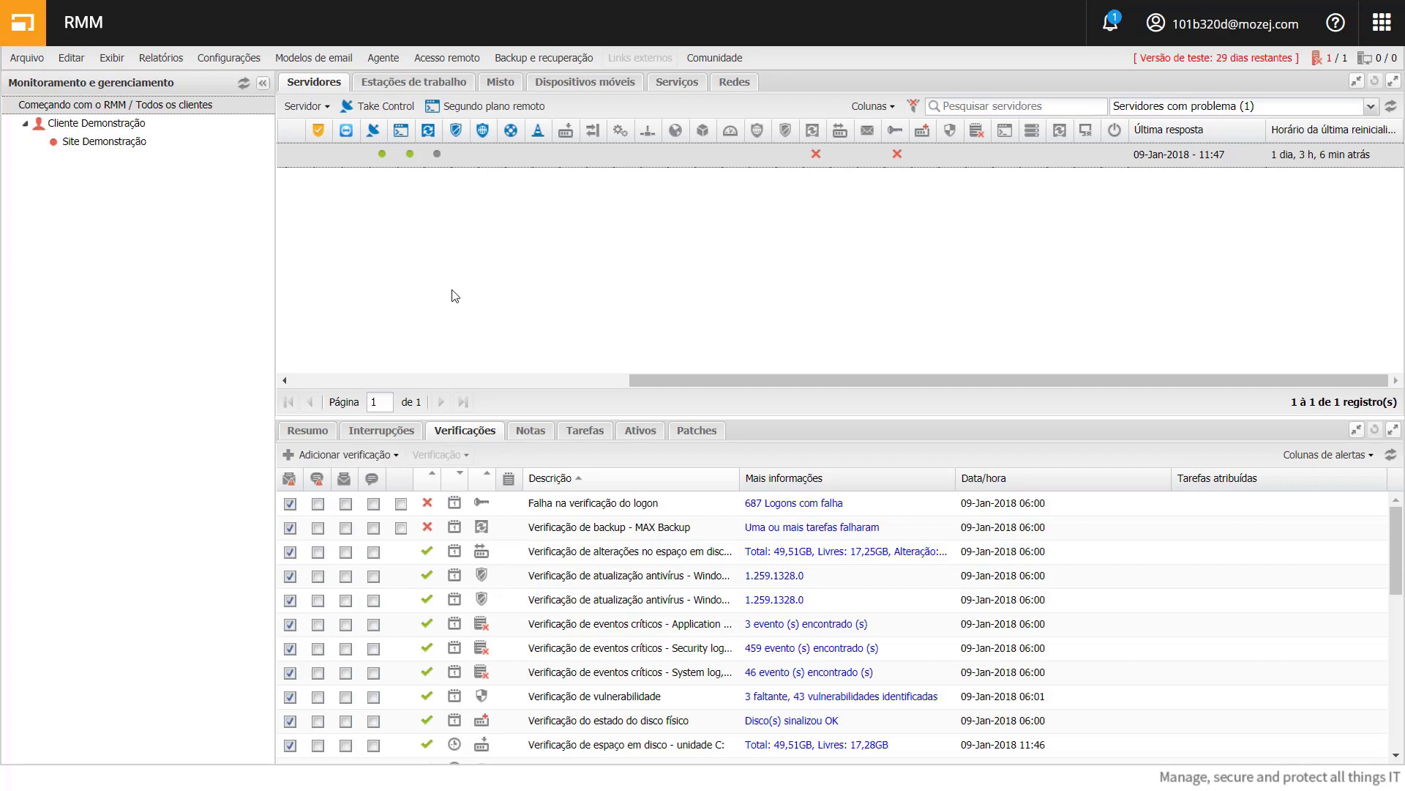
Step: Examine the alert routing settings with the Servidores and Estações de trabalho entities expanded, and close them without saving
{"action": "left_click", "coordinate": [239, 63]}
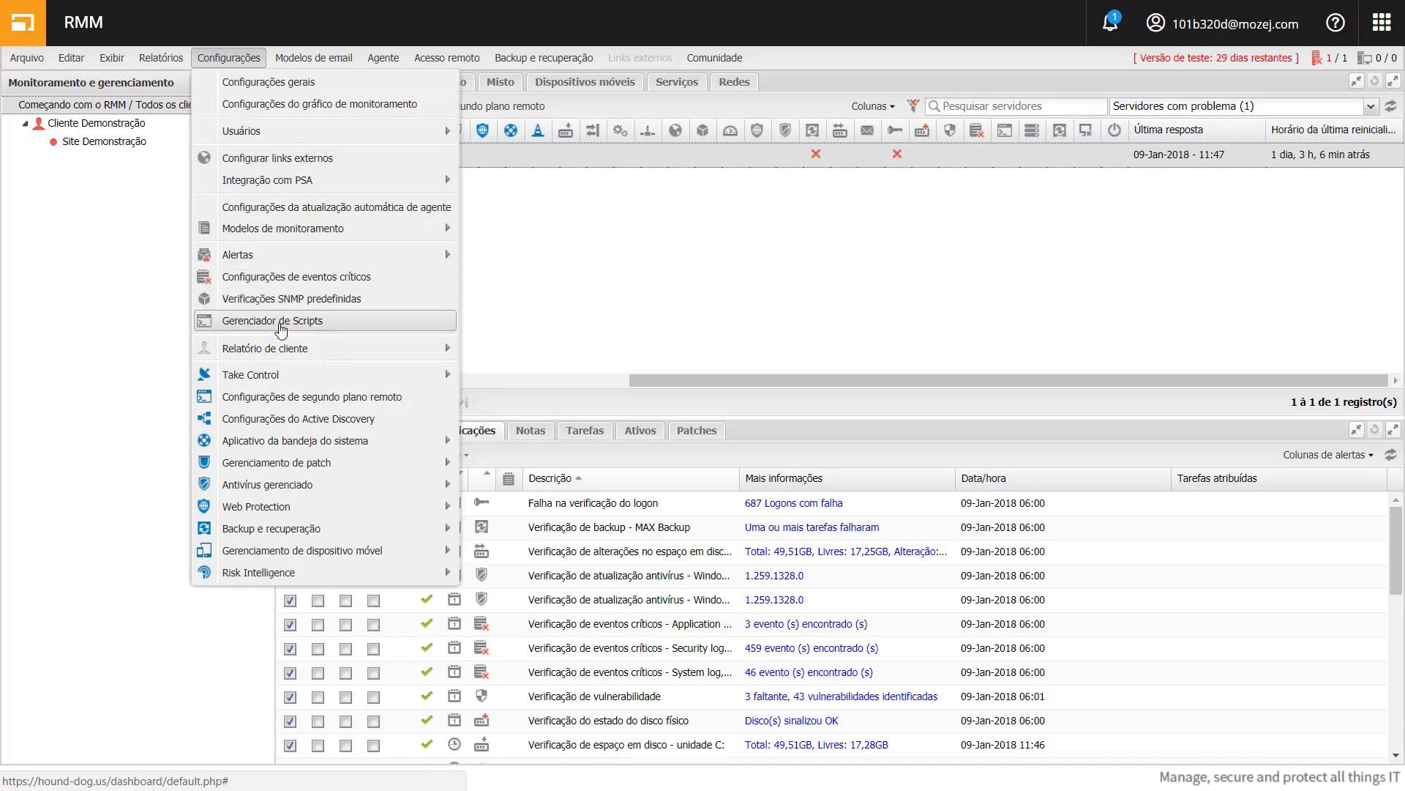
{"action": "mouse_move", "coordinate": [282, 255]}
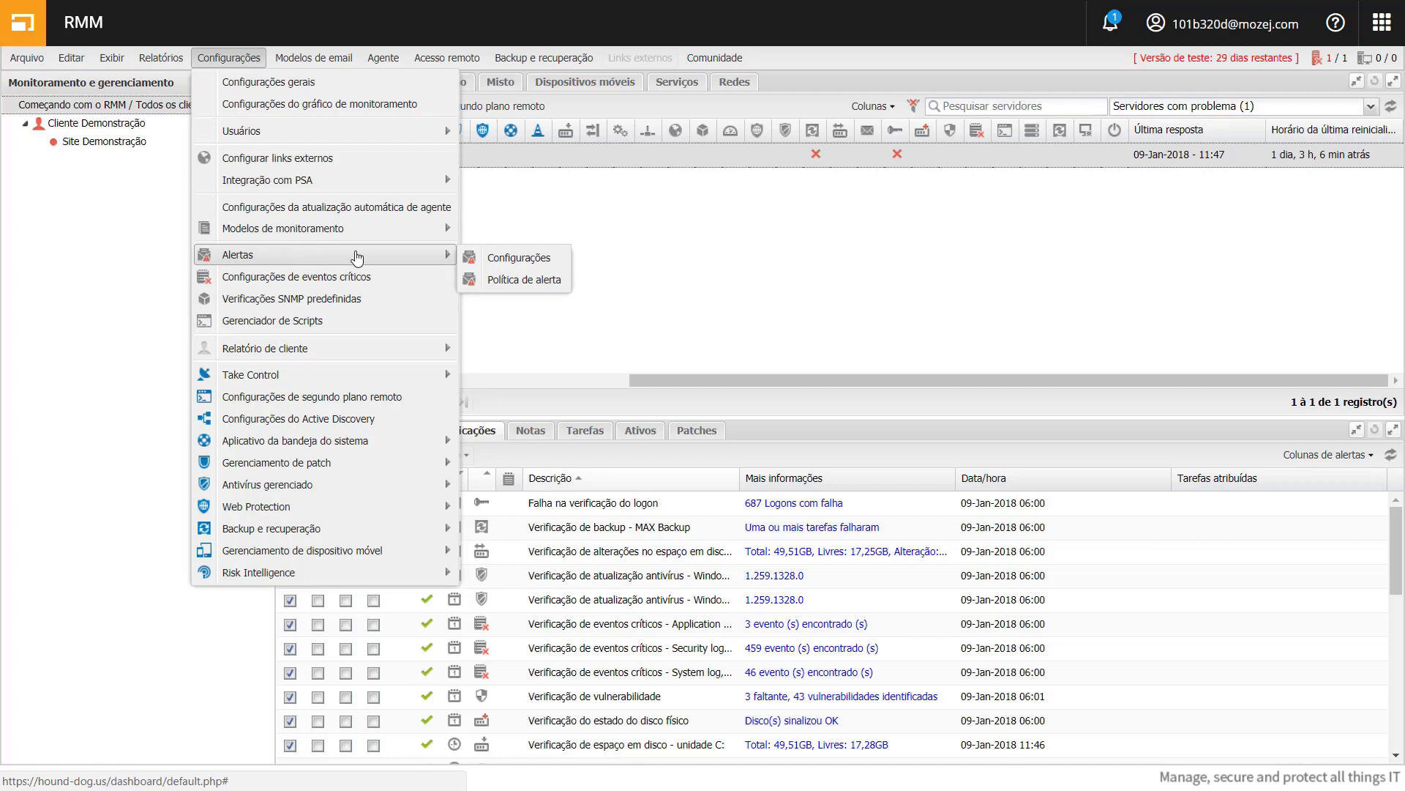
{"action": "left_click", "coordinate": [525, 262]}
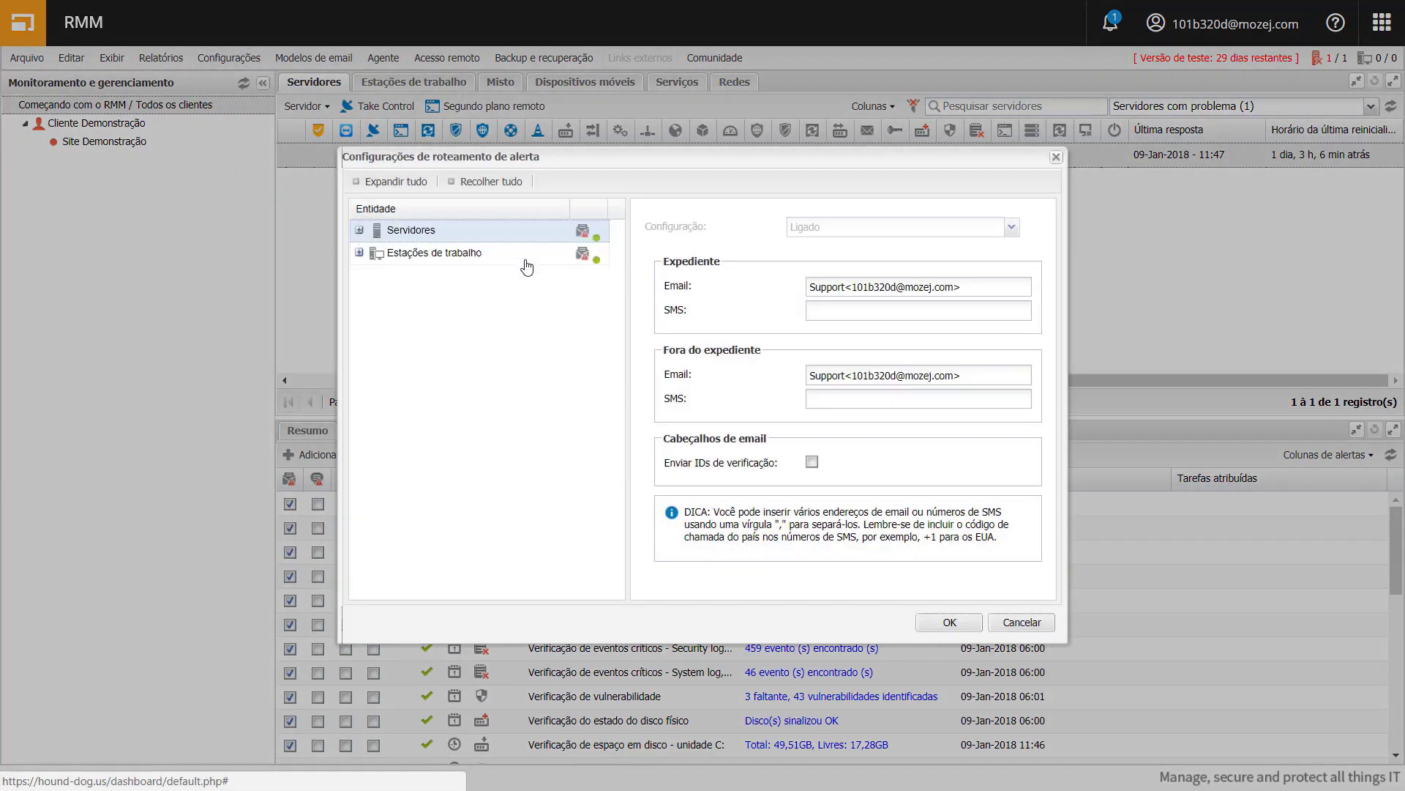
{"action": "left_click", "coordinate": [360, 231]}
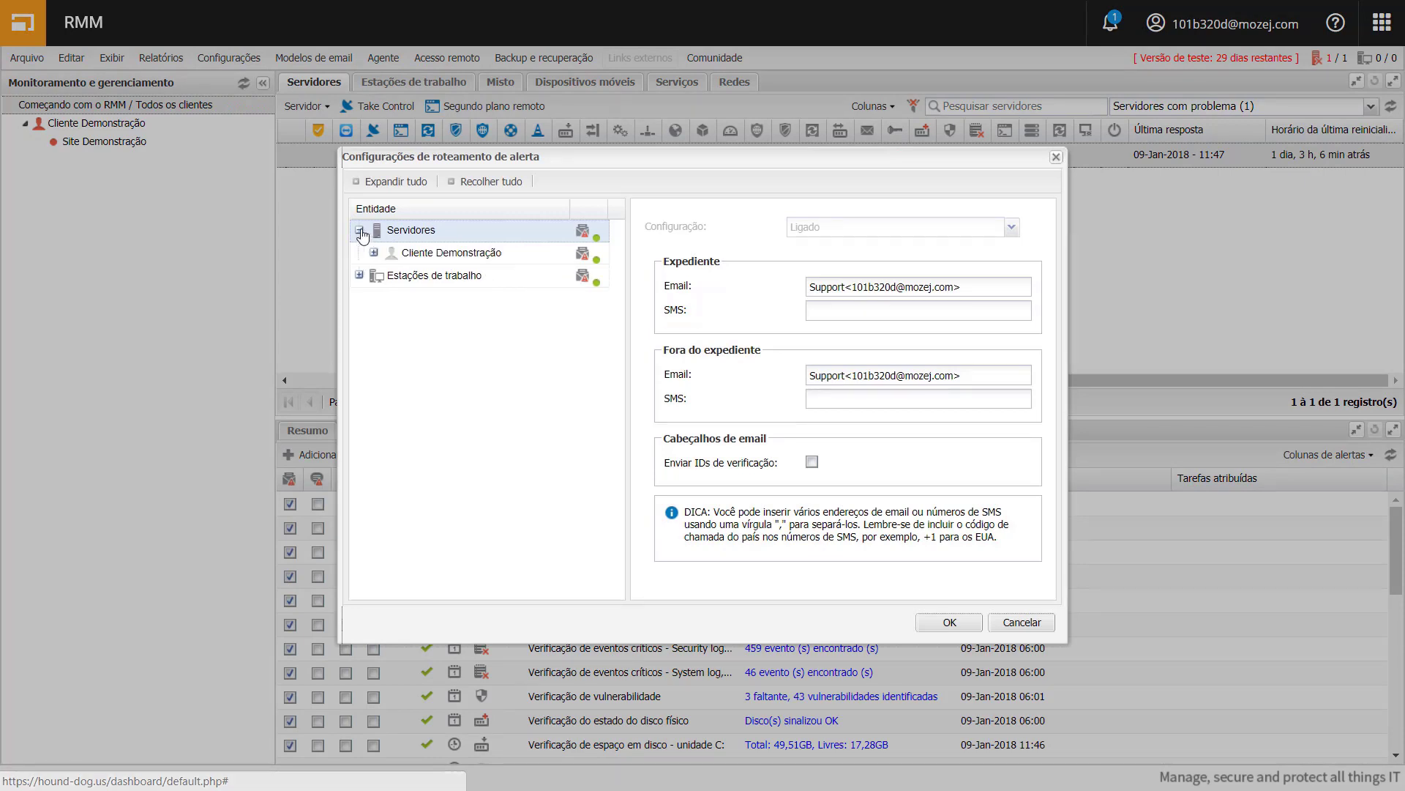
{"action": "left_click", "coordinate": [359, 276]}
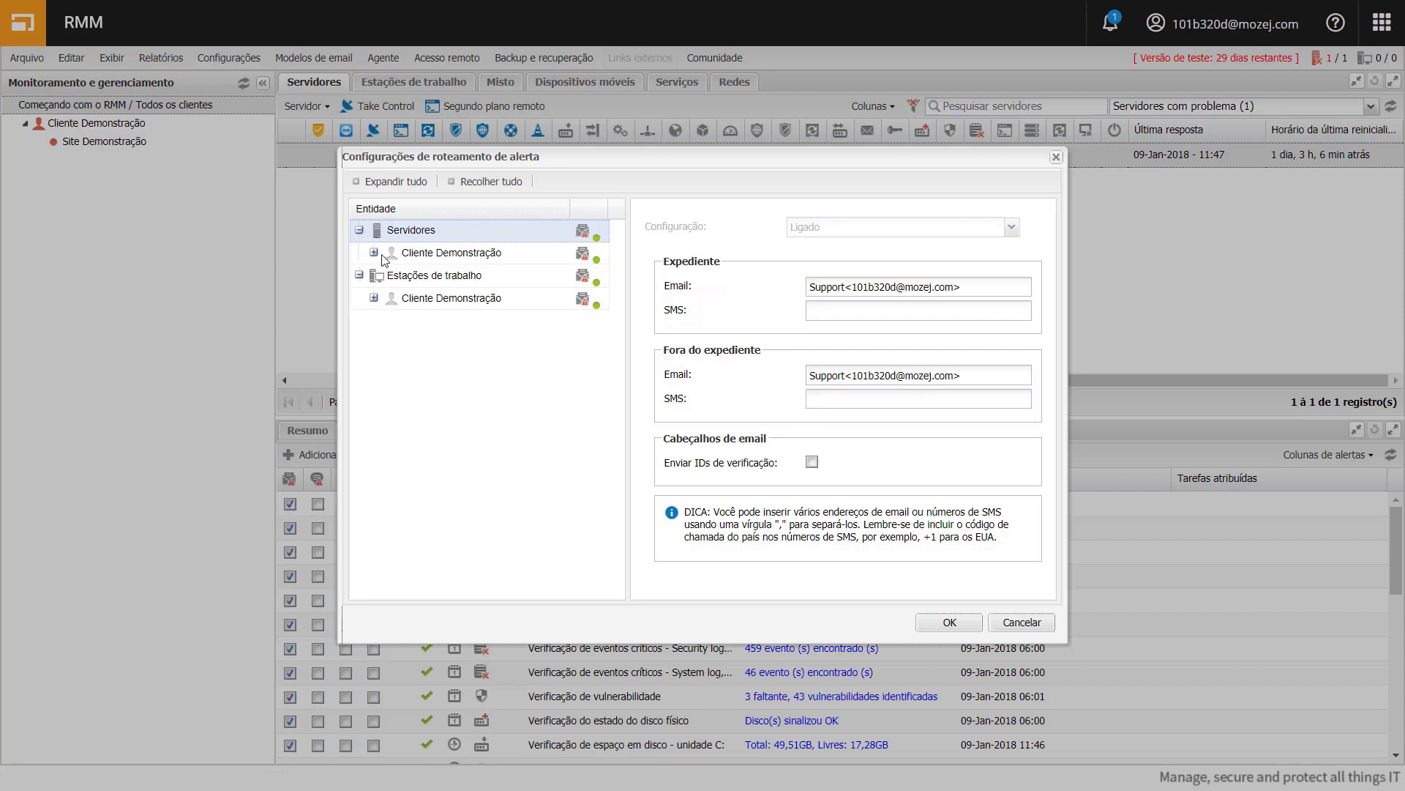
{"action": "left_click", "coordinate": [374, 253]}
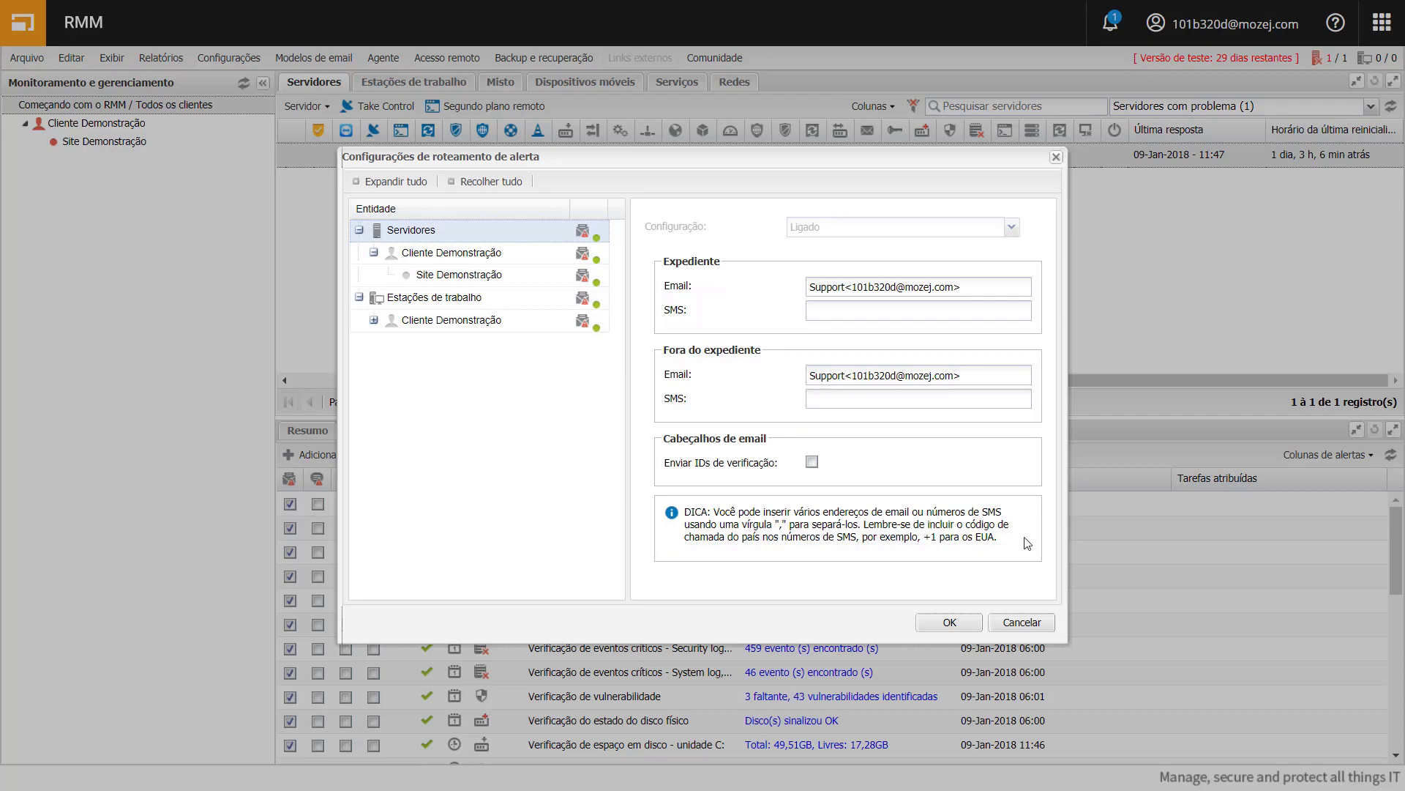
{"action": "left_click", "coordinate": [1021, 621]}
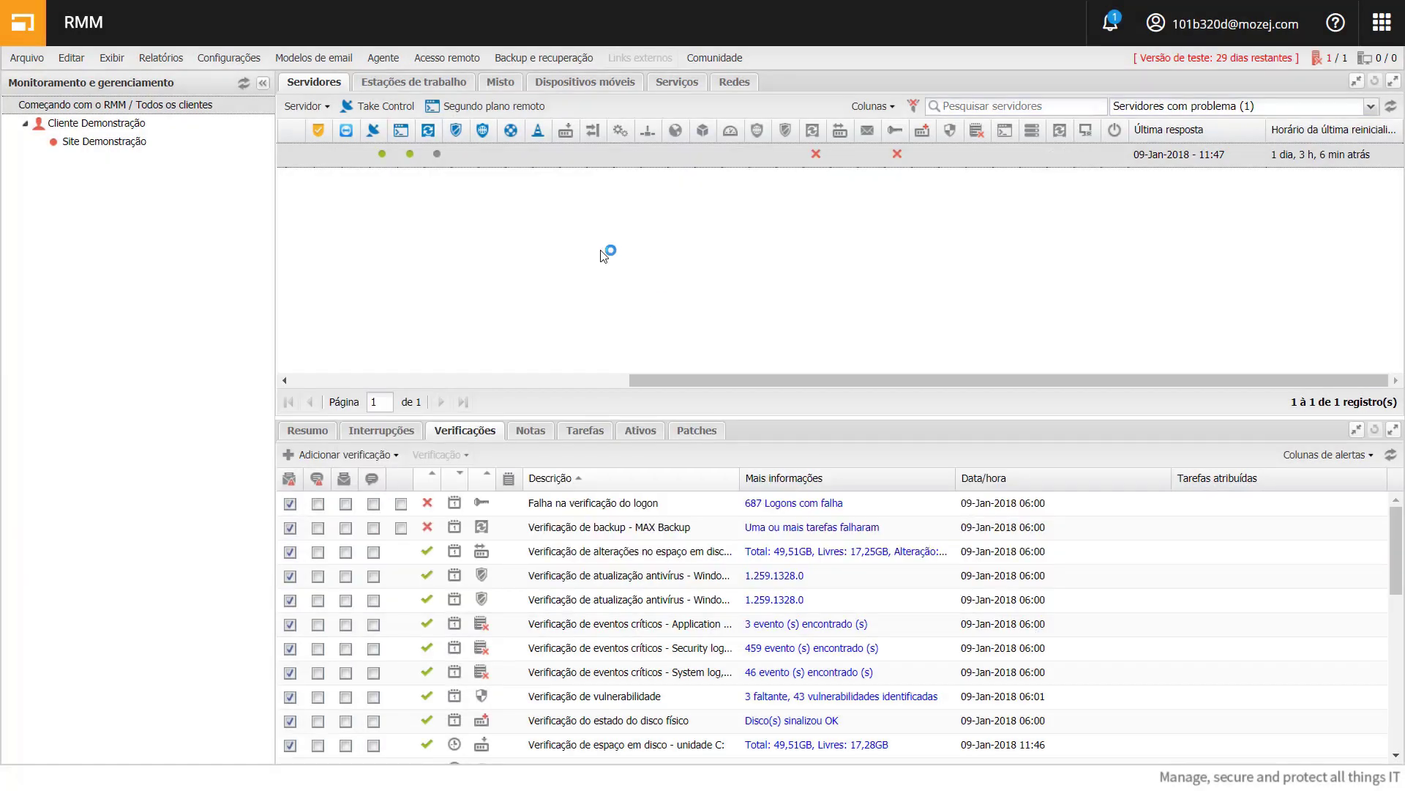
Step: Try switching the listed server's own alert routing configuration to Ligado, and close its settings without saving
{"action": "right_click", "coordinate": [521, 155]}
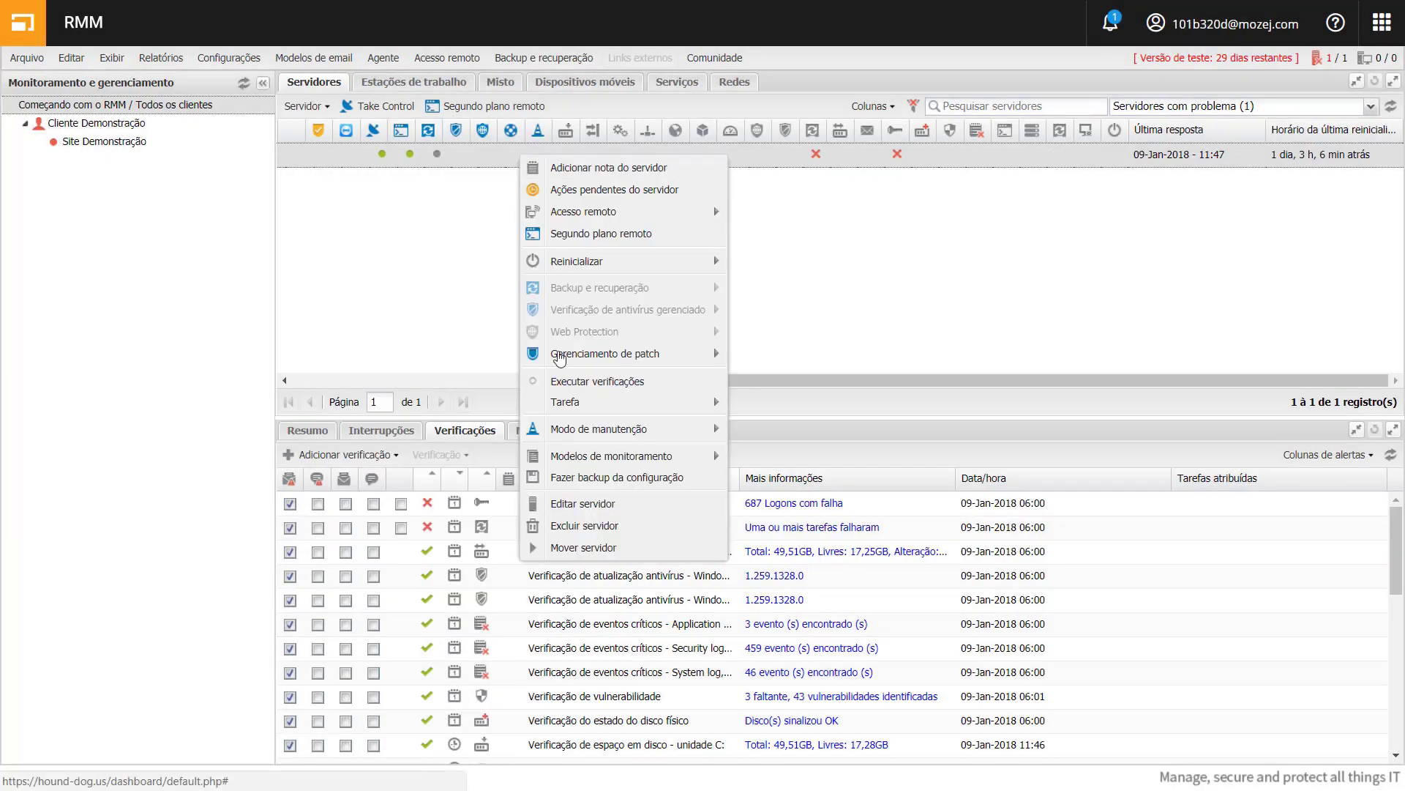
{"action": "left_click", "coordinate": [580, 504]}
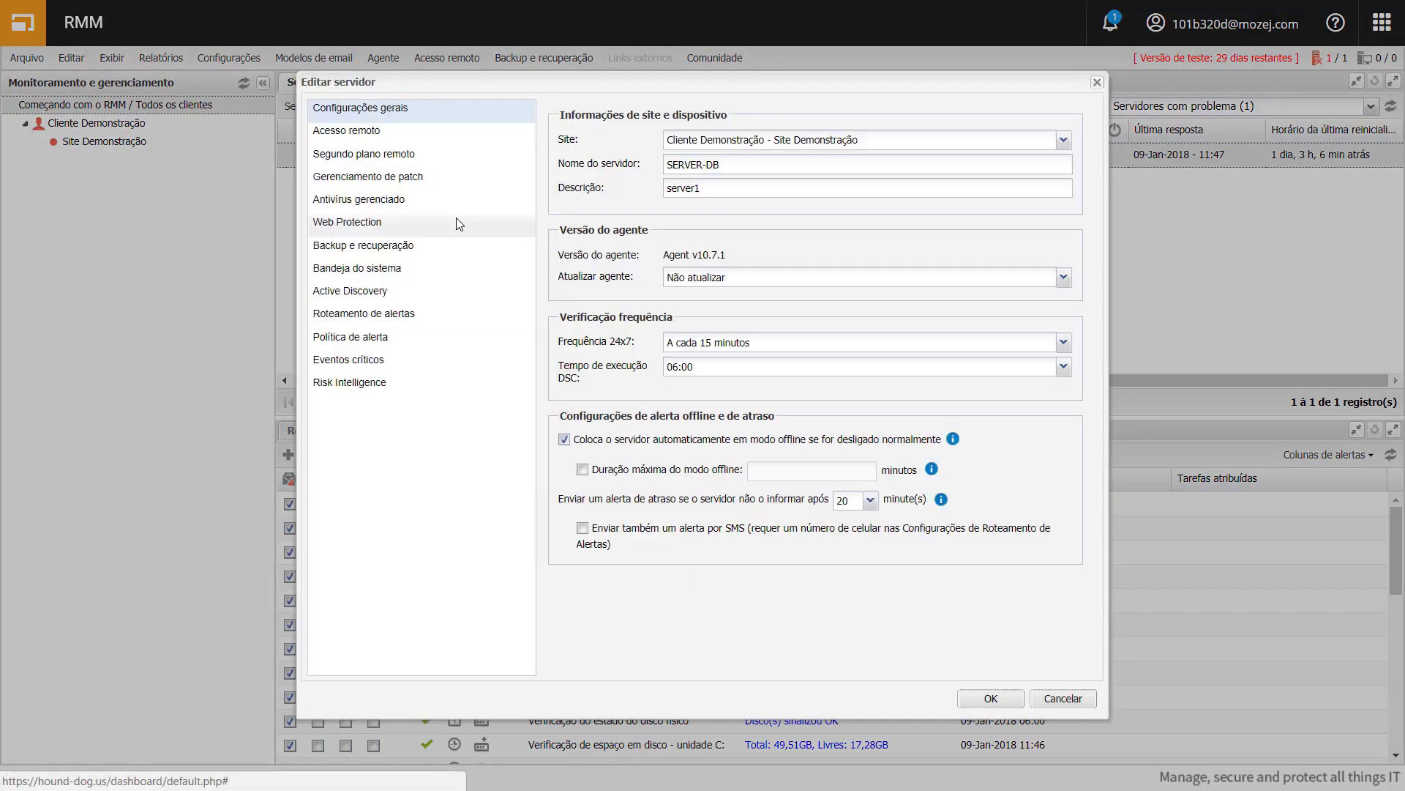
{"action": "left_click", "coordinate": [382, 315]}
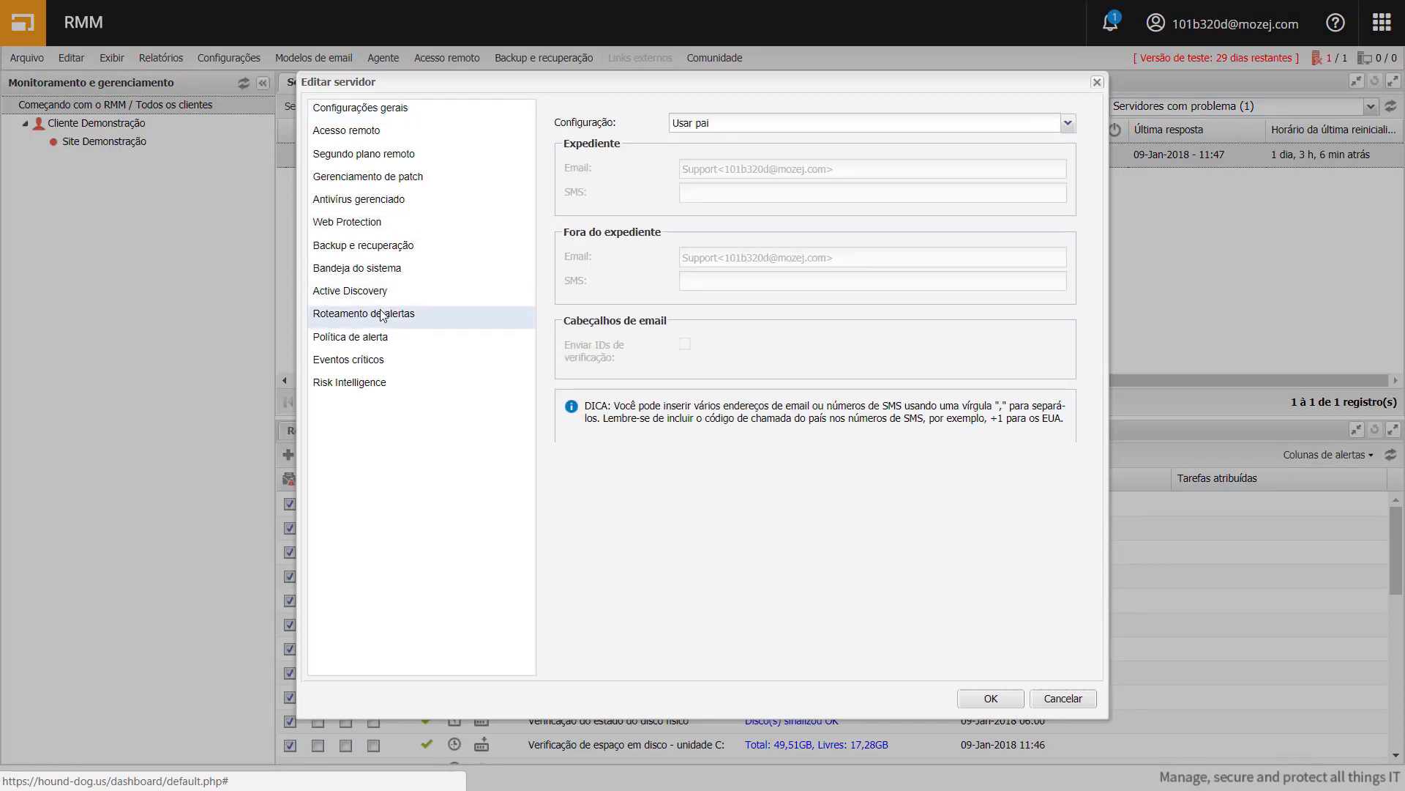
{"action": "left_click", "coordinate": [715, 129]}
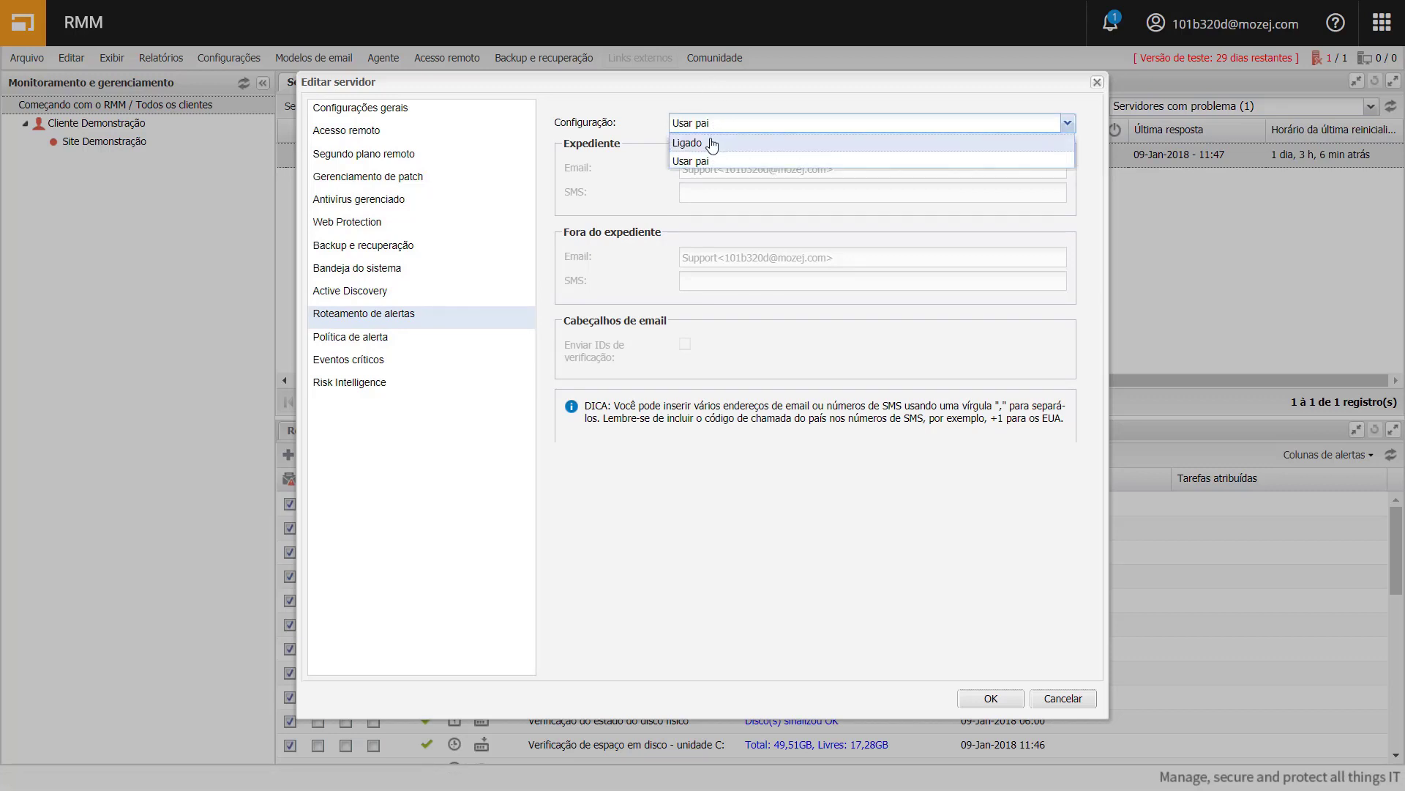
{"action": "left_click", "coordinate": [713, 143]}
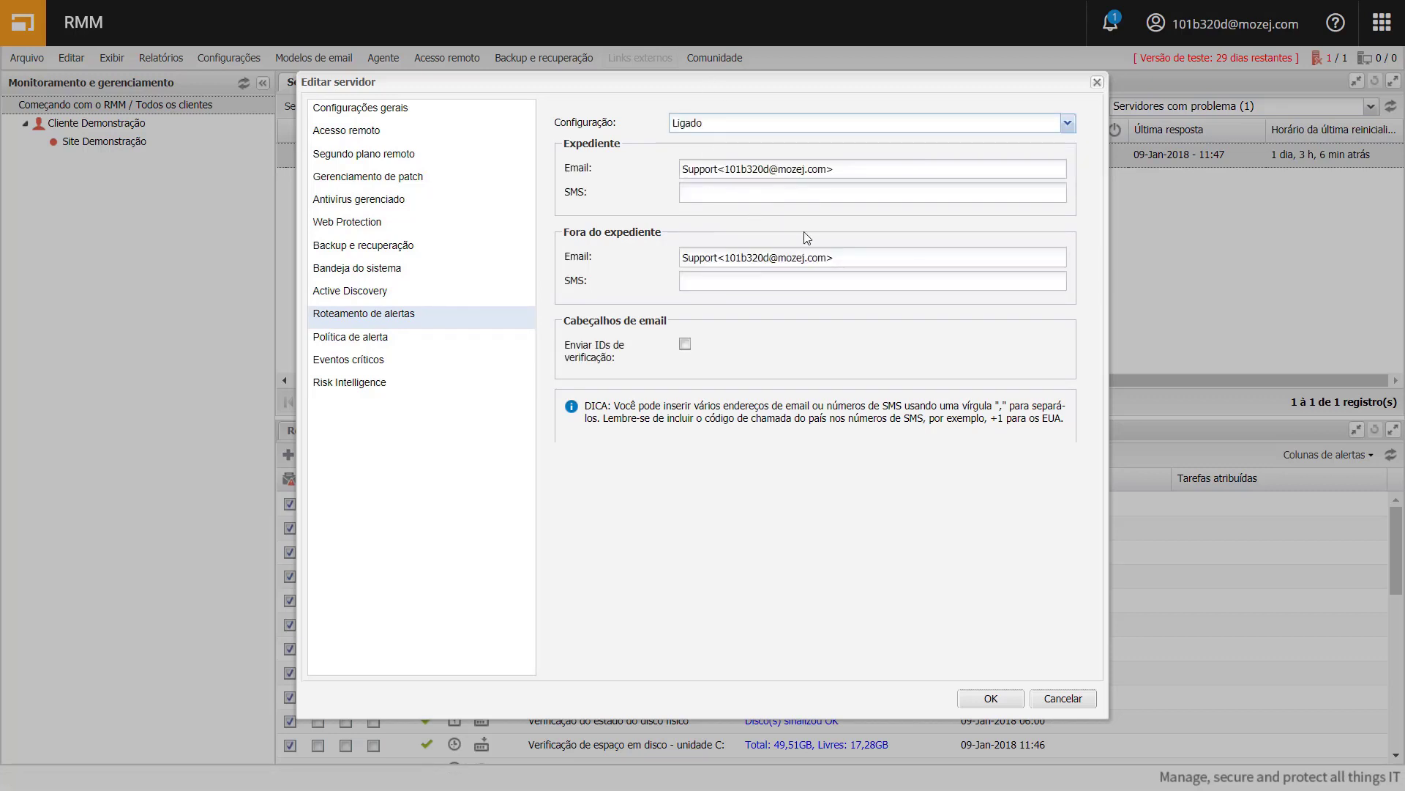
{"action": "left_click", "coordinate": [1098, 83]}
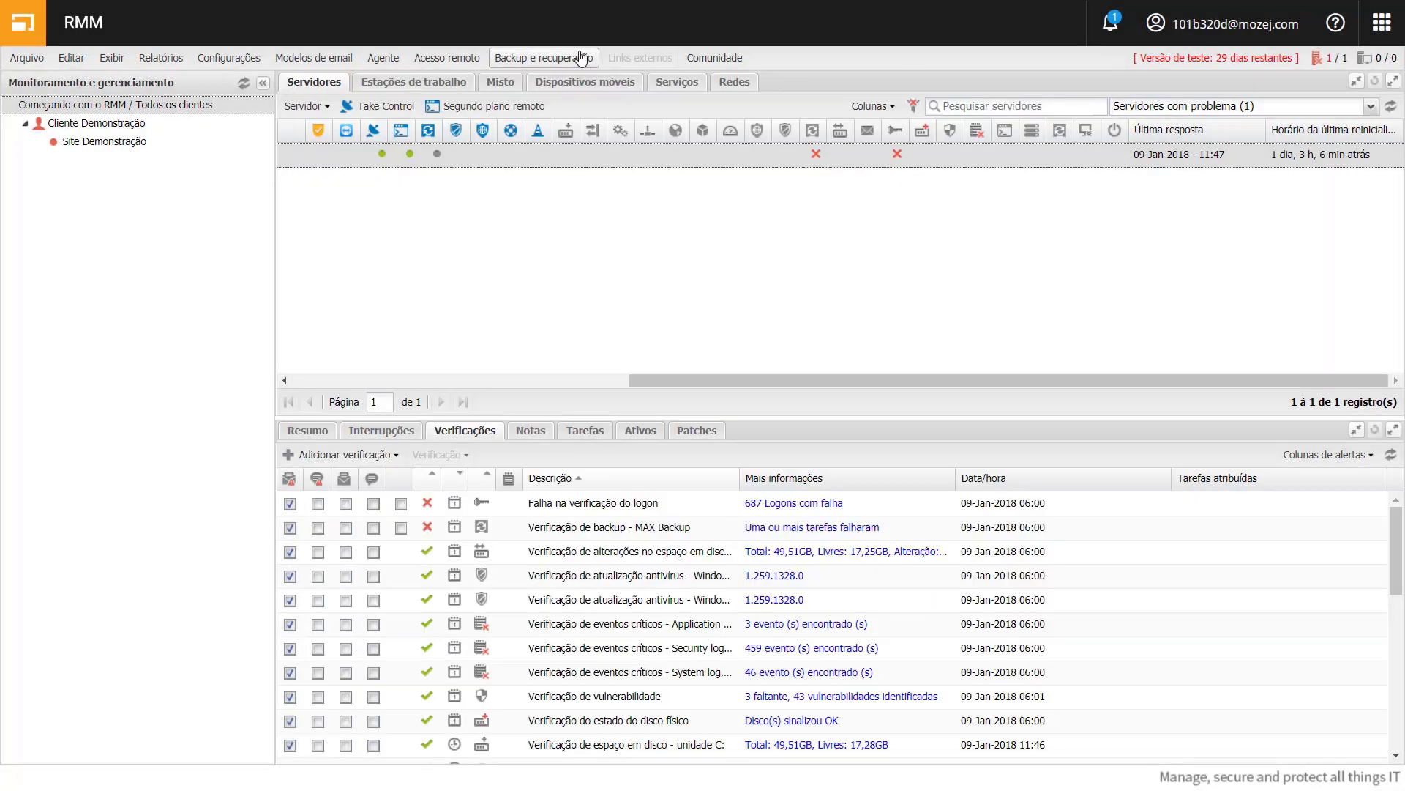
Step: In the alert policy's server limits, set antivirus update check alerts to "Somente caso esteja desatualizado há mais de 1 dia (s)"
{"action": "left_click", "coordinate": [243, 63]}
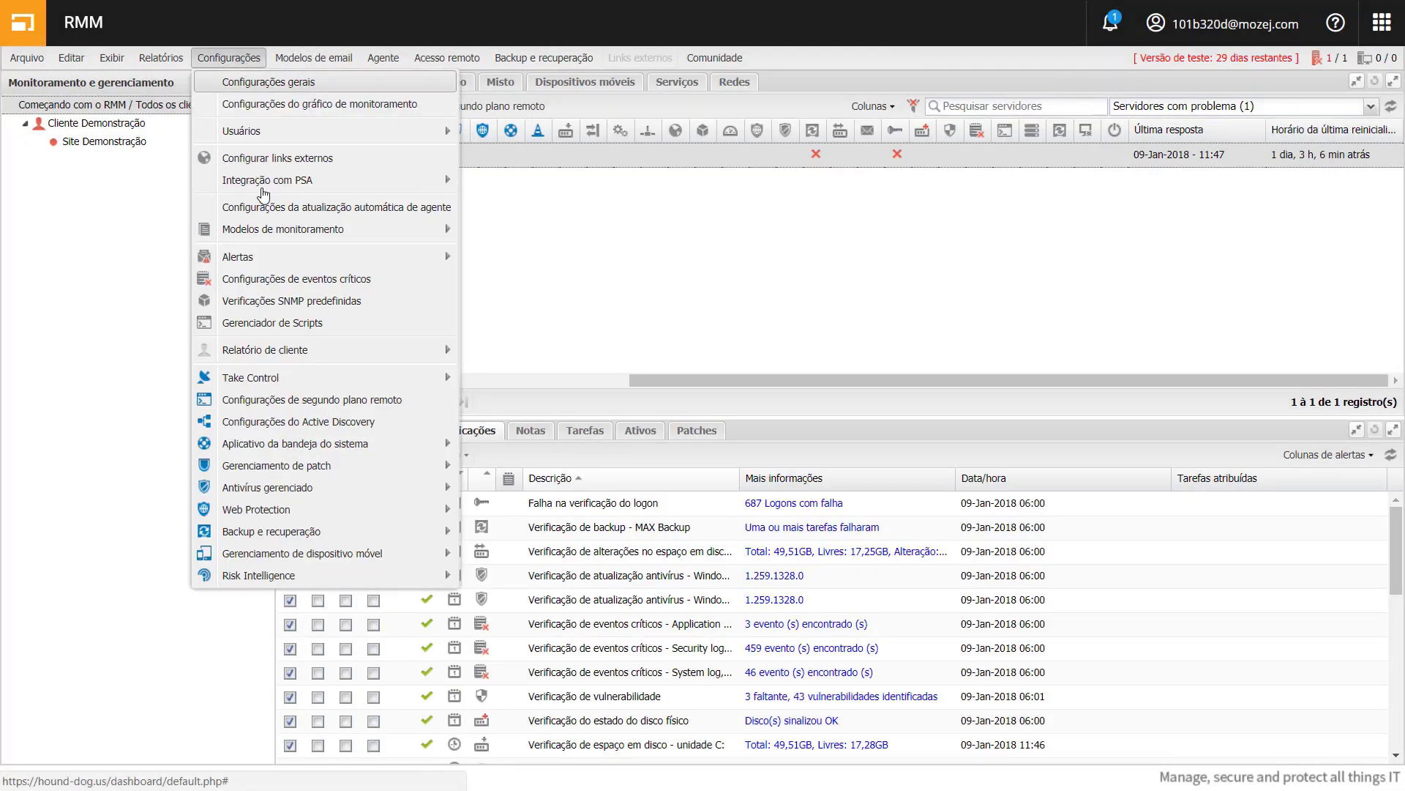
{"action": "mouse_move", "coordinate": [361, 259]}
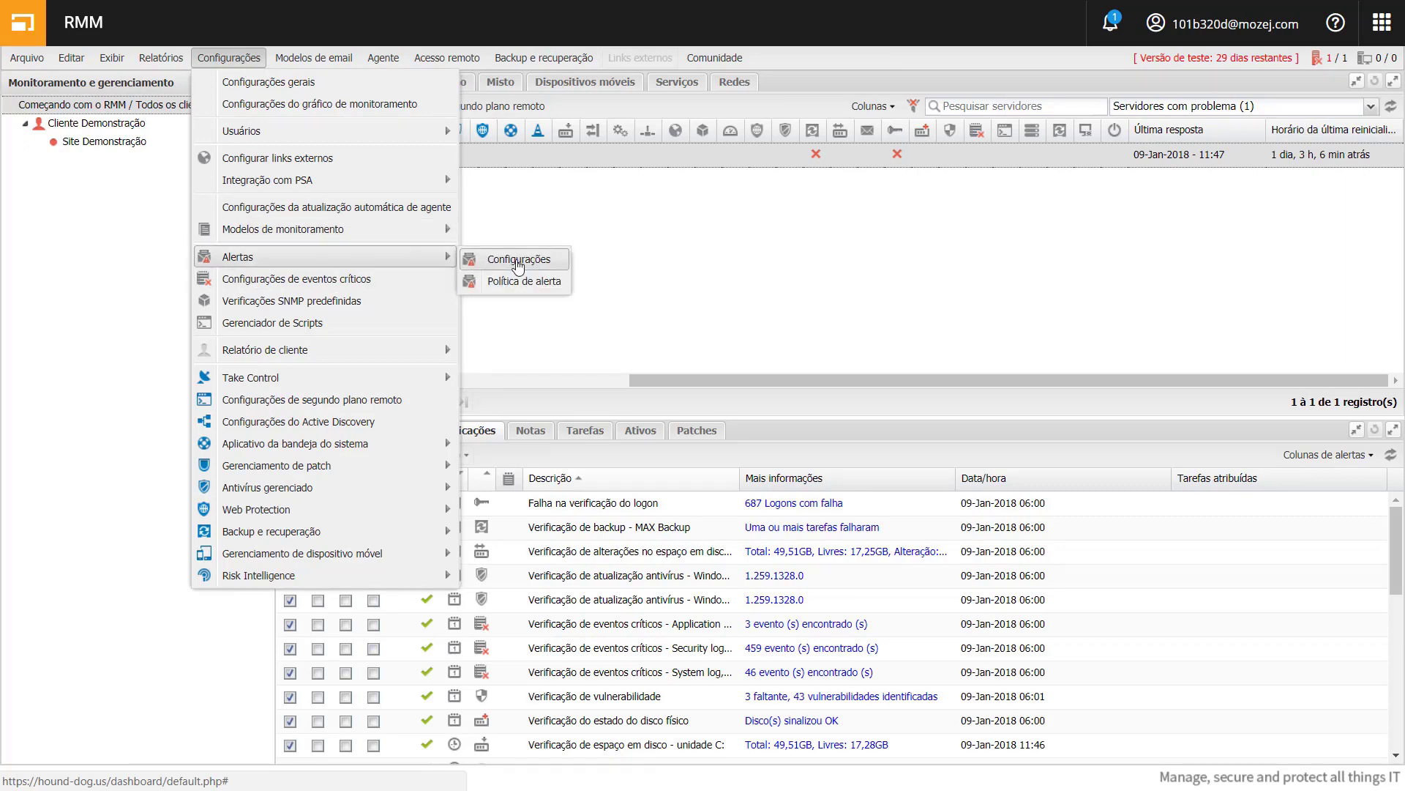
{"action": "left_click", "coordinate": [518, 286]}
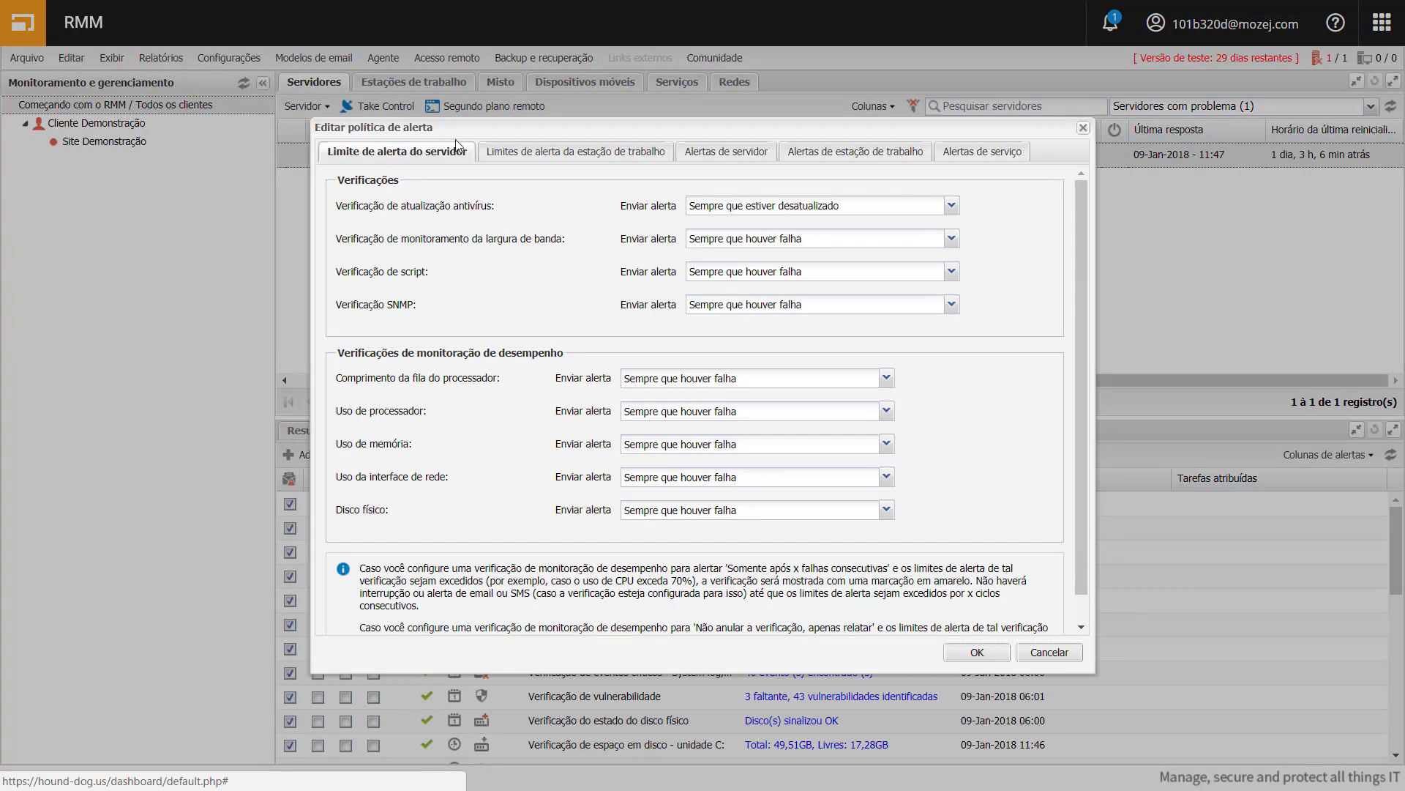
{"action": "left_click", "coordinate": [565, 152]}
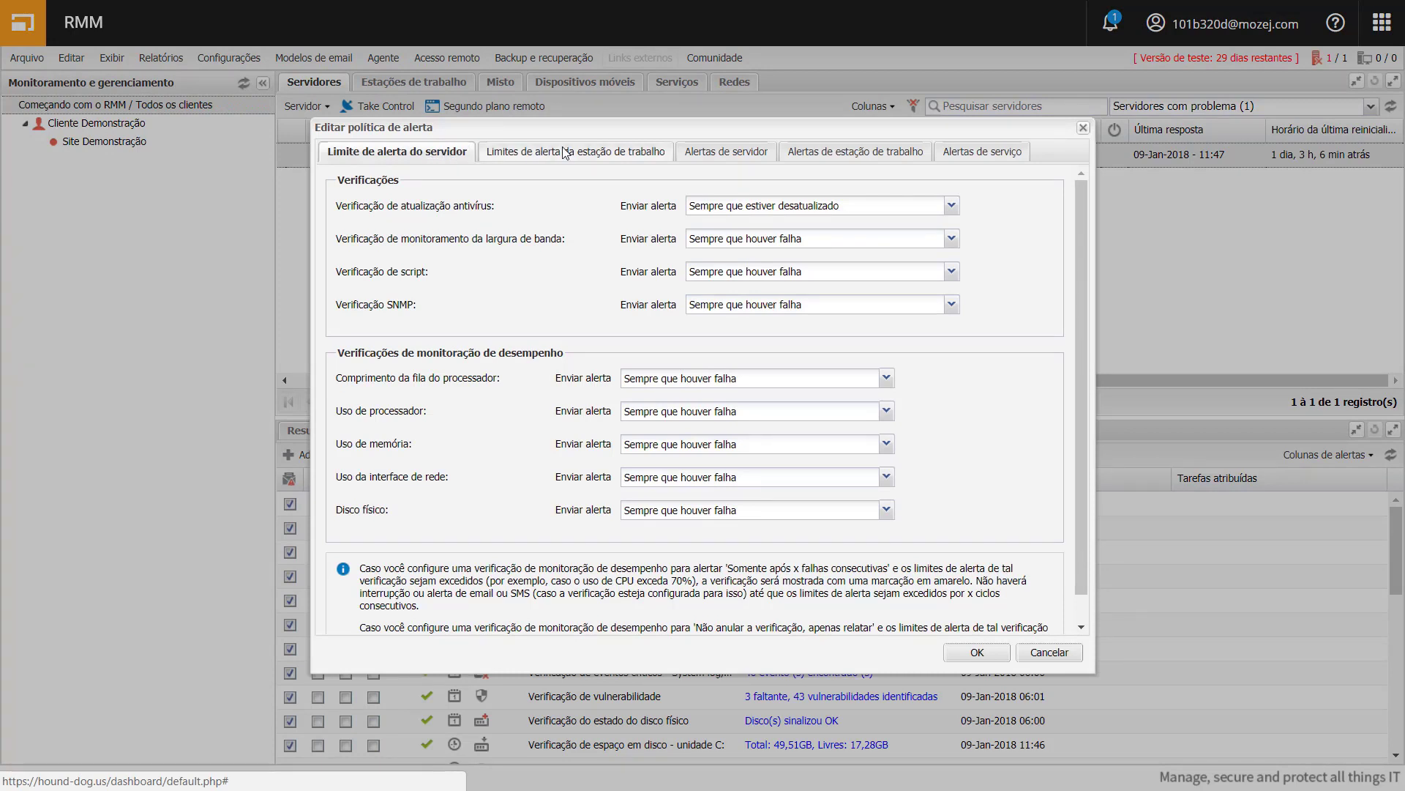
{"action": "left_click", "coordinate": [384, 151]}
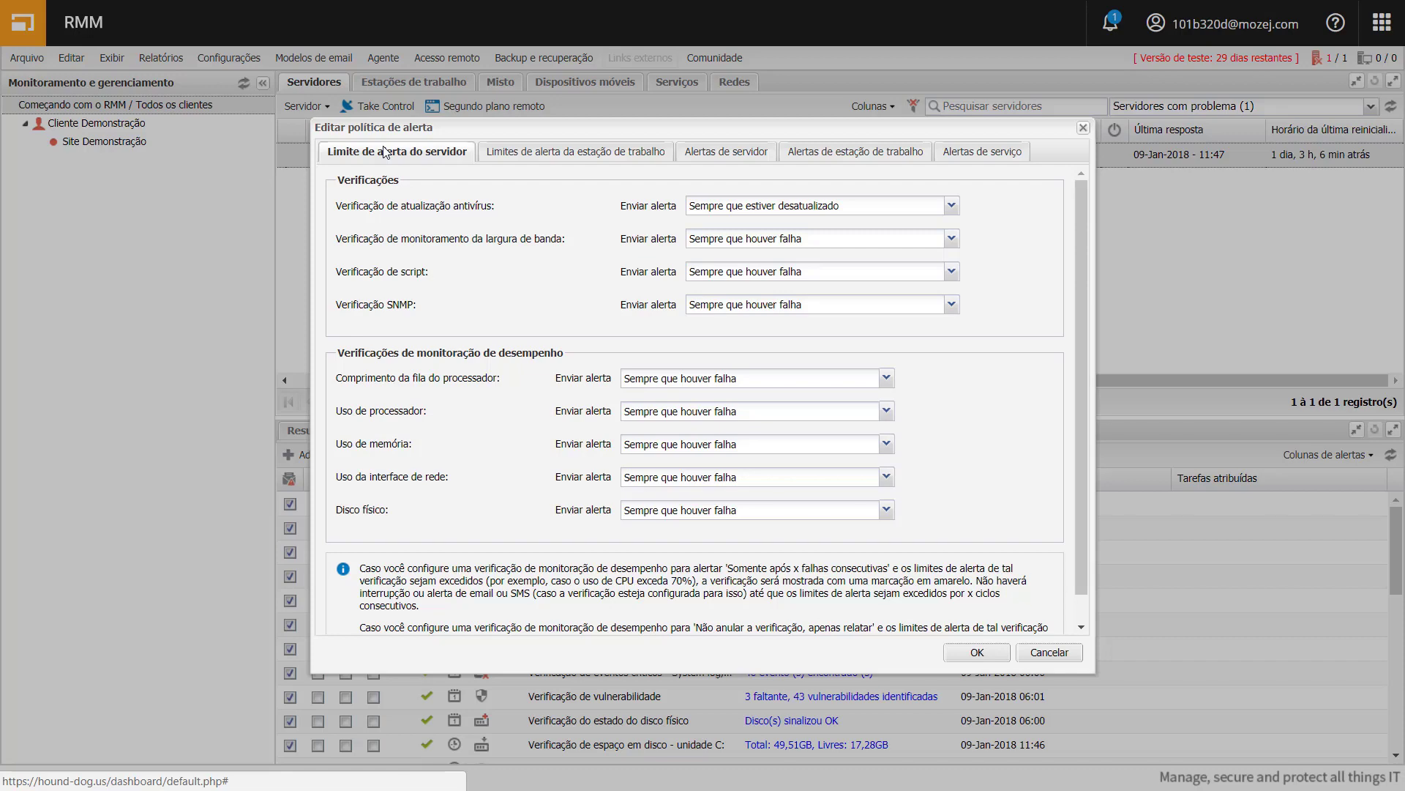
{"action": "left_click", "coordinate": [886, 207]}
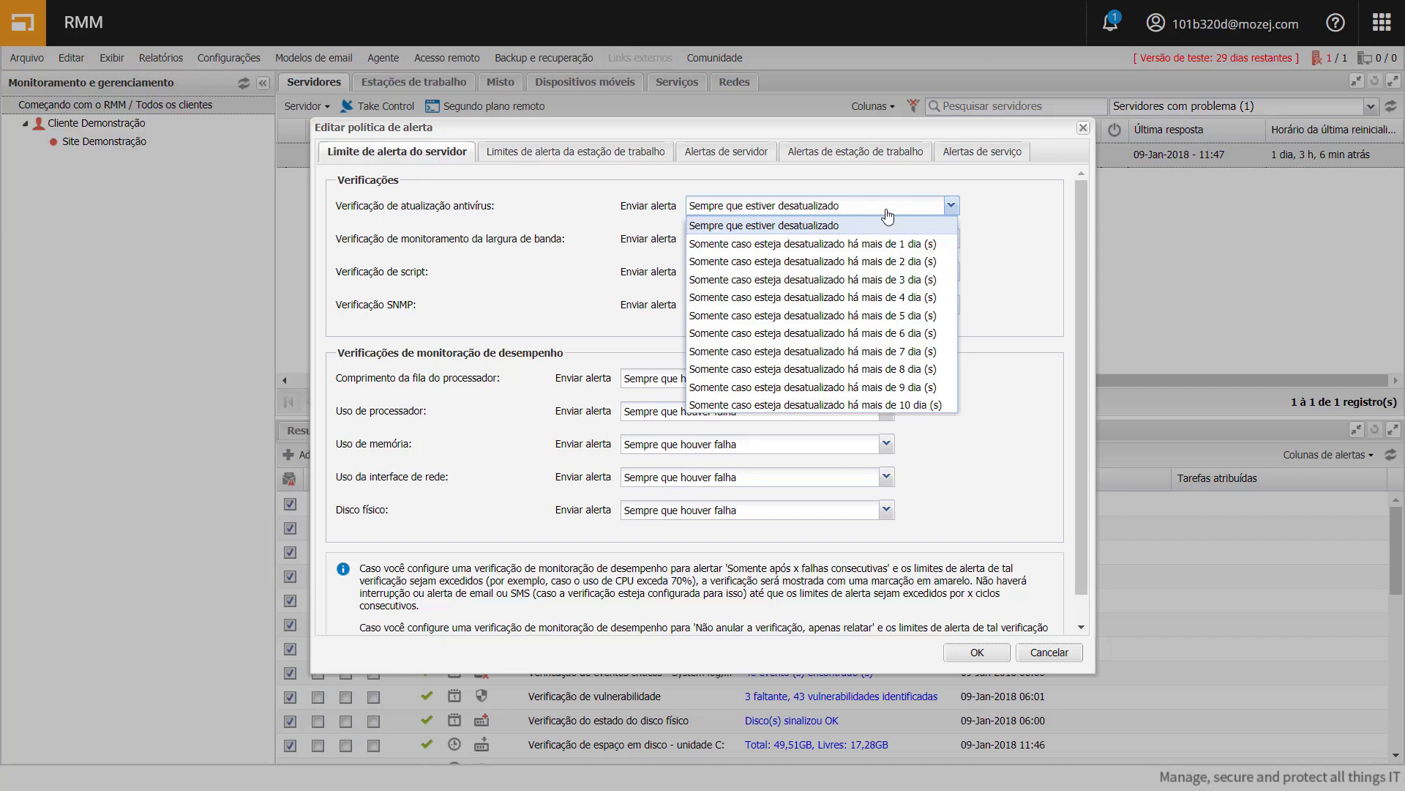
{"action": "left_click", "coordinate": [815, 227]}
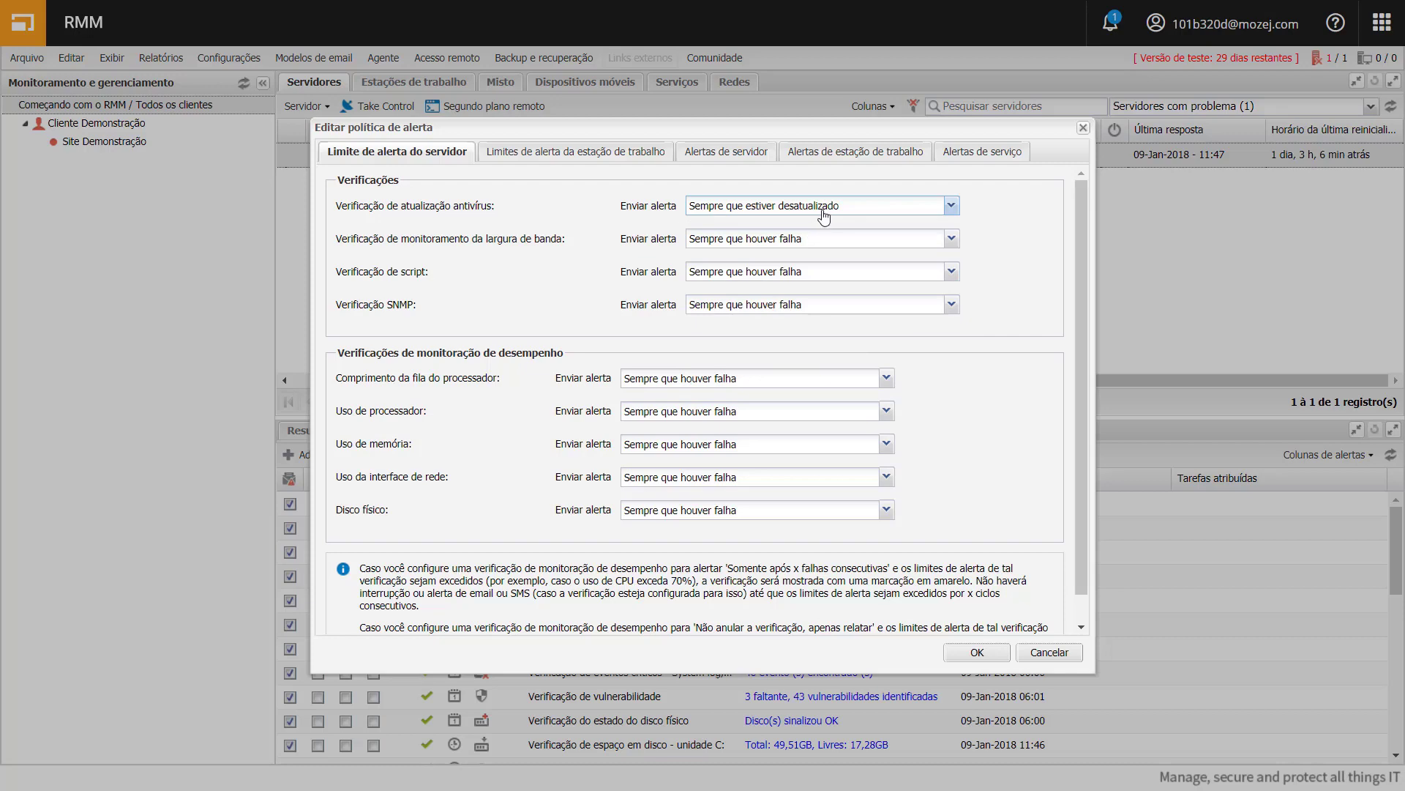
{"action": "left_click", "coordinate": [824, 212]}
{"action": "left_click", "coordinate": [820, 247]}
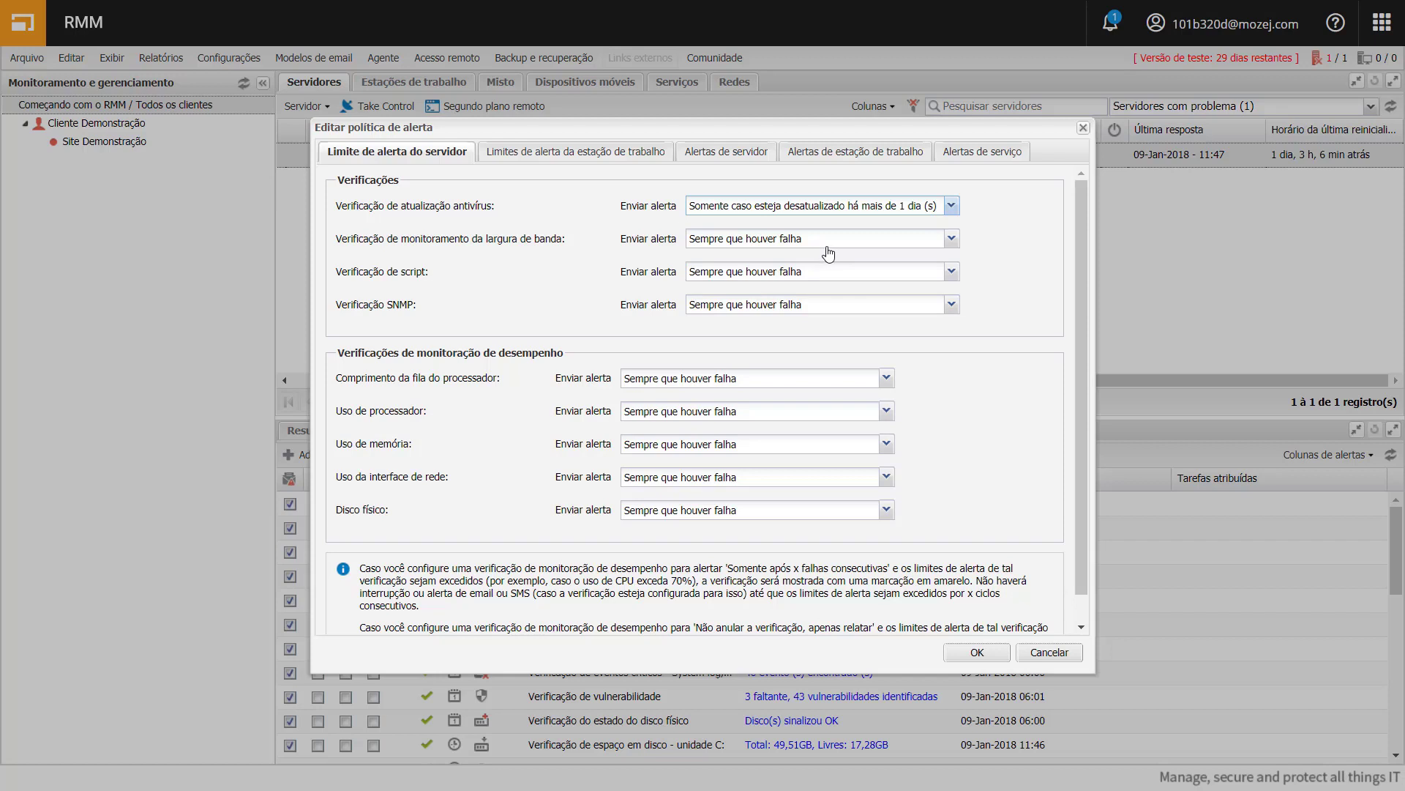
Step: View the bandwidth check's alert options and set the server's Uso de processador alert to "Somente após 2 falhas consecutivas"
{"action": "left_click", "coordinate": [827, 240]}
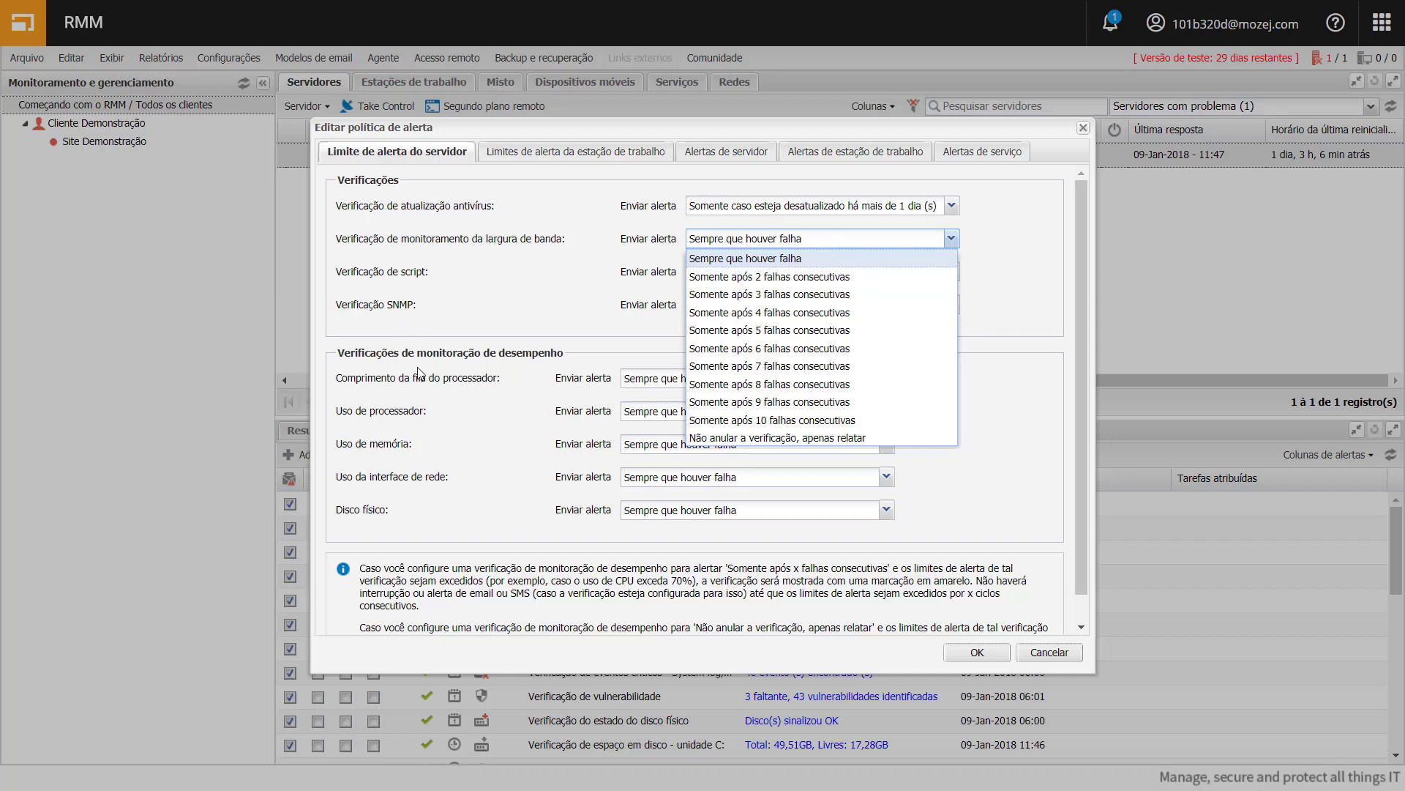
{"action": "left_click", "coordinate": [457, 390]}
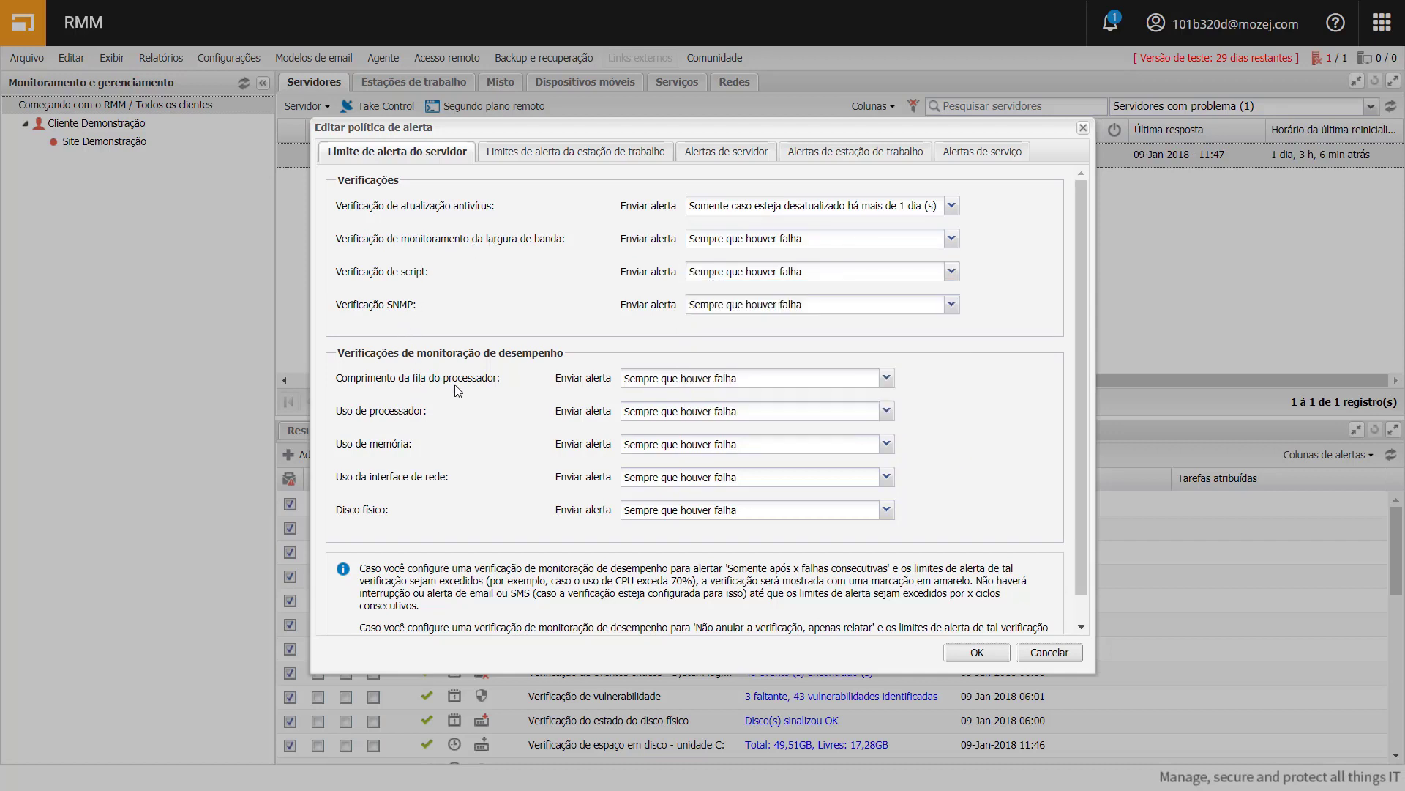
{"action": "left_click", "coordinate": [685, 416]}
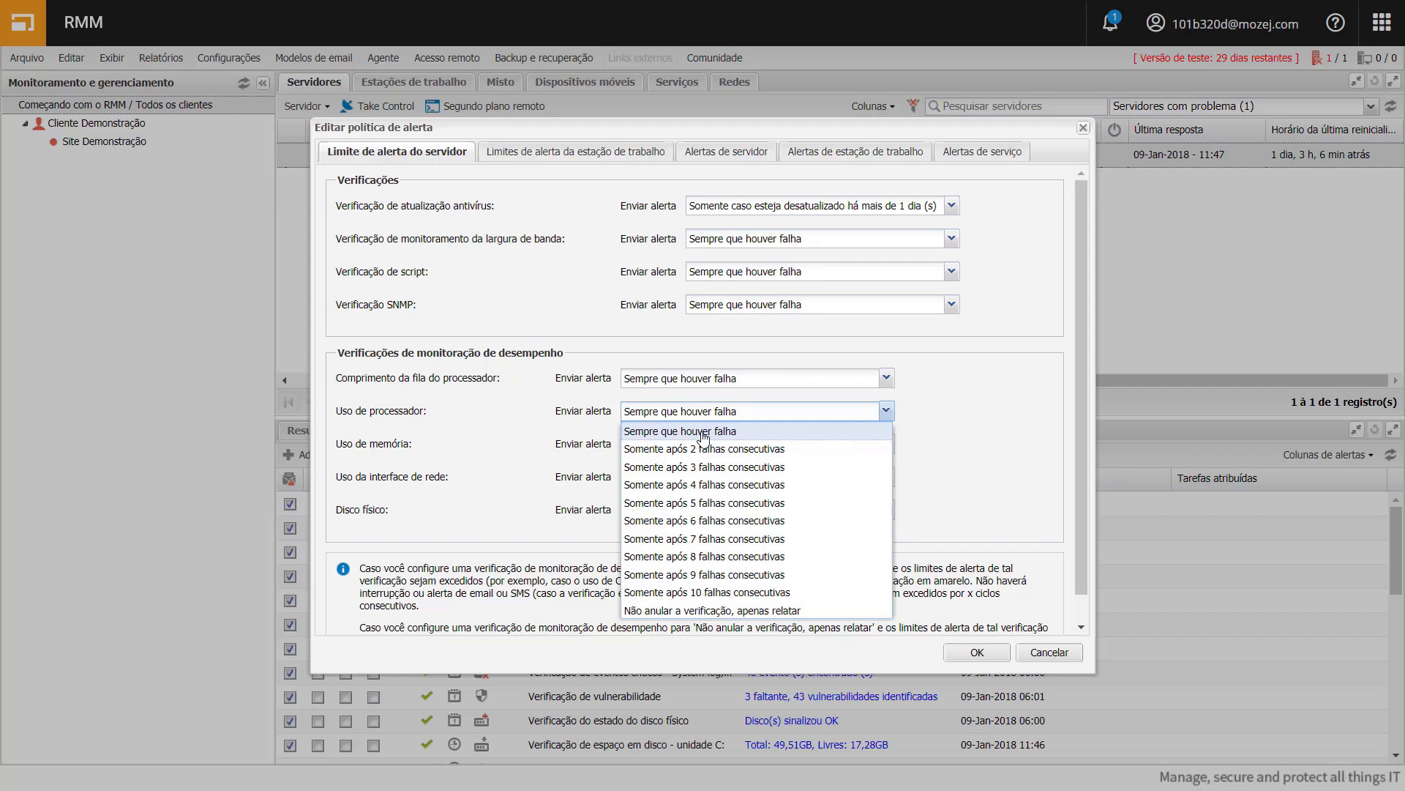
{"action": "left_click", "coordinate": [704, 433]}
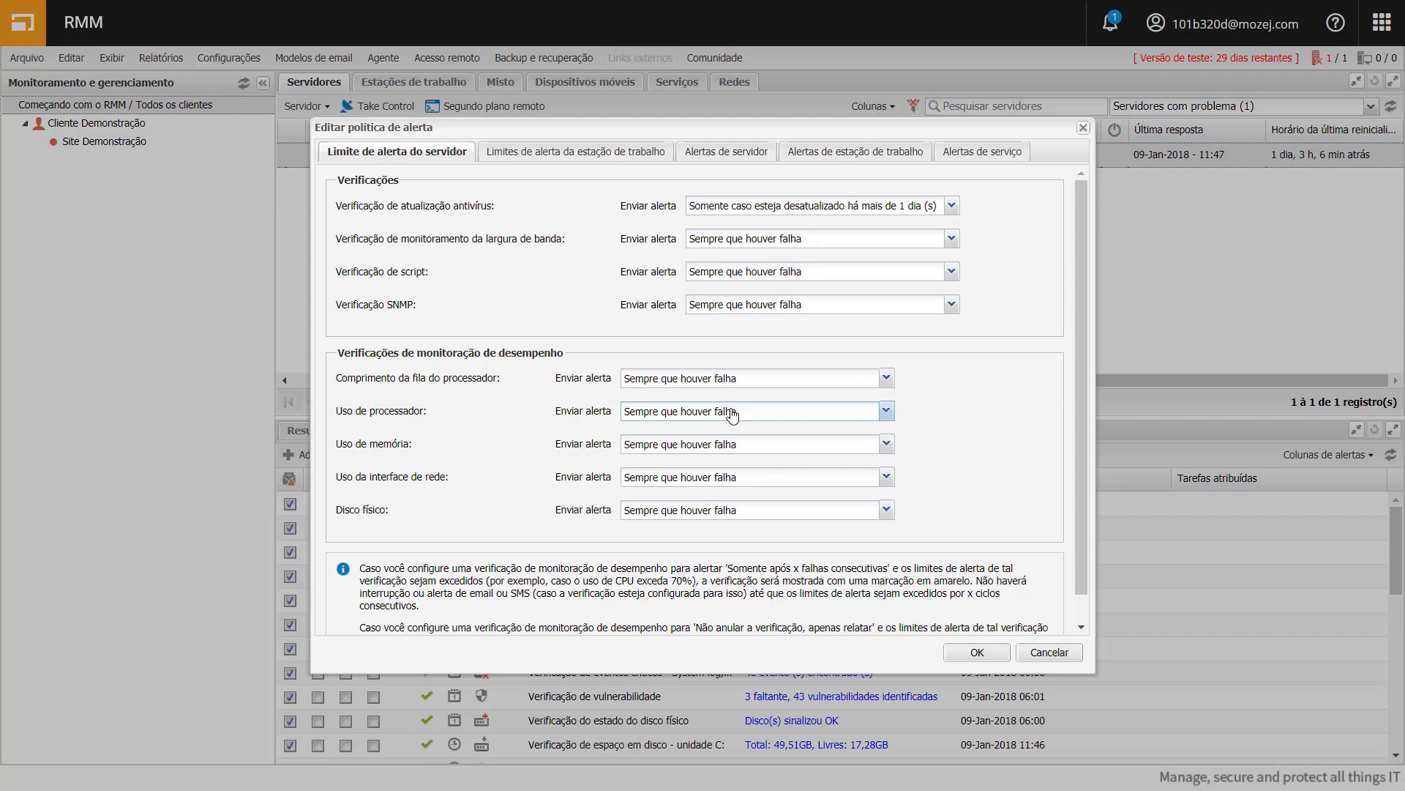
{"action": "left_click", "coordinate": [730, 411]}
{"action": "left_click", "coordinate": [732, 449]}
Step: In the workstation alert limits, set antivirus update check alerts to "Somente caso esteja desatualizado há mais de 1 dia (s)"
{"action": "left_click", "coordinate": [575, 154]}
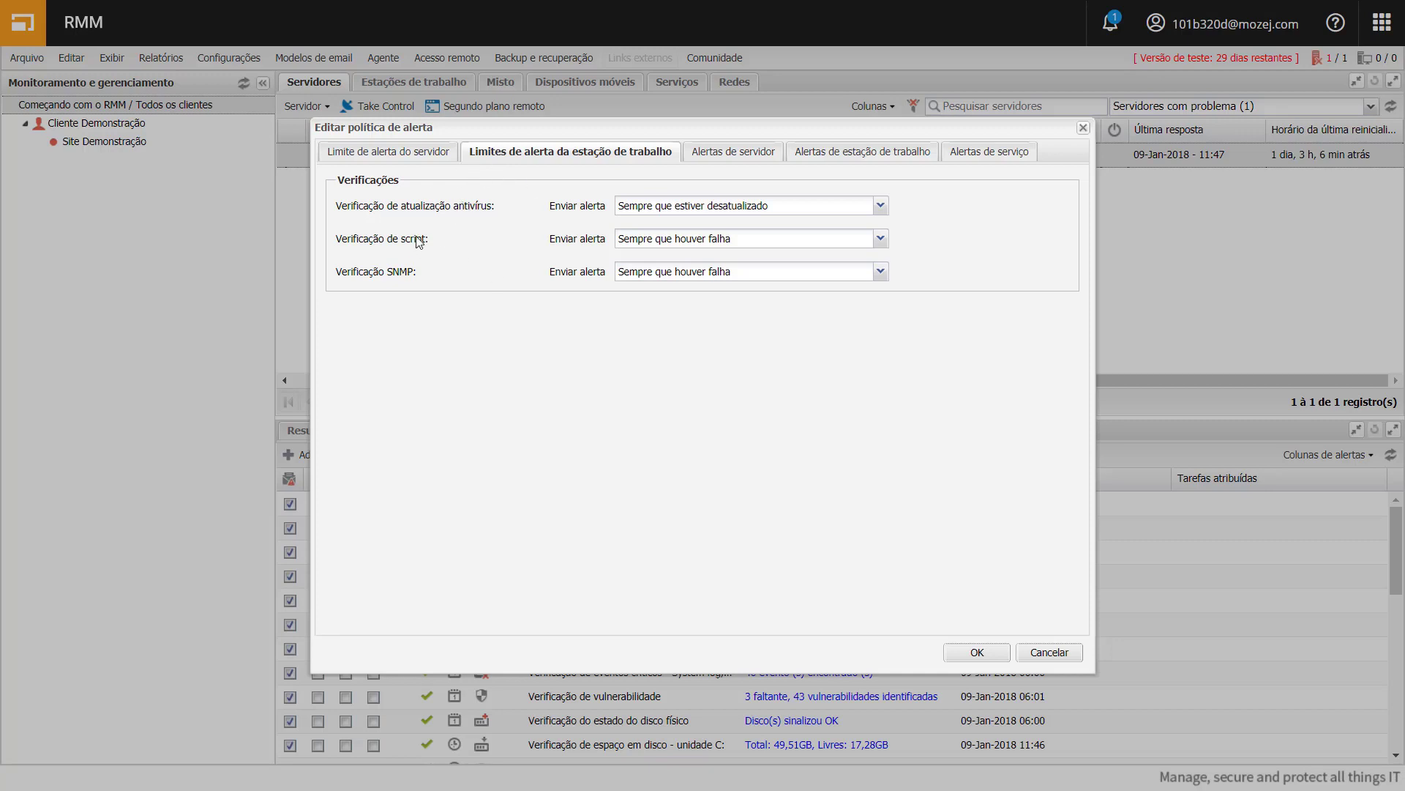
{"action": "left_click", "coordinate": [677, 209]}
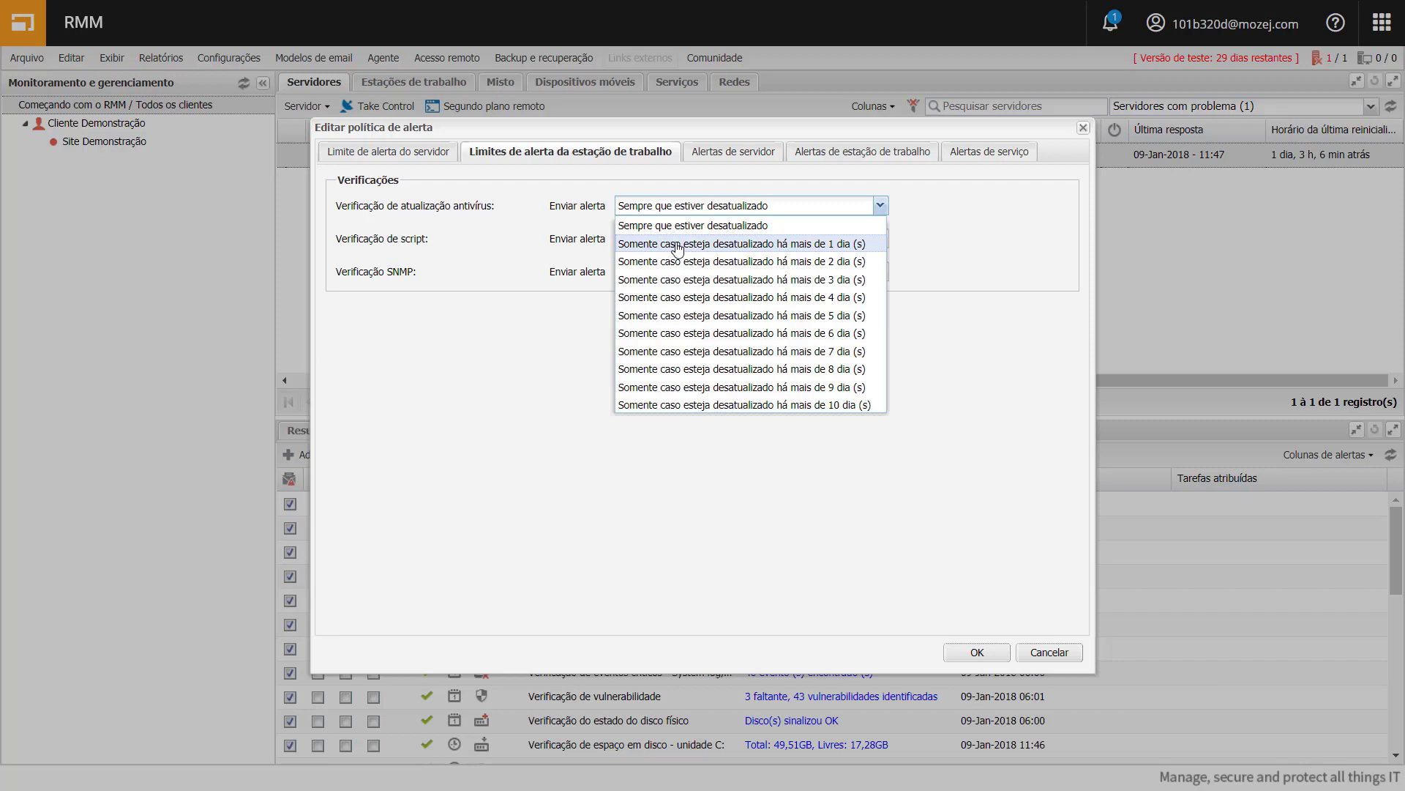
{"action": "left_click", "coordinate": [677, 244]}
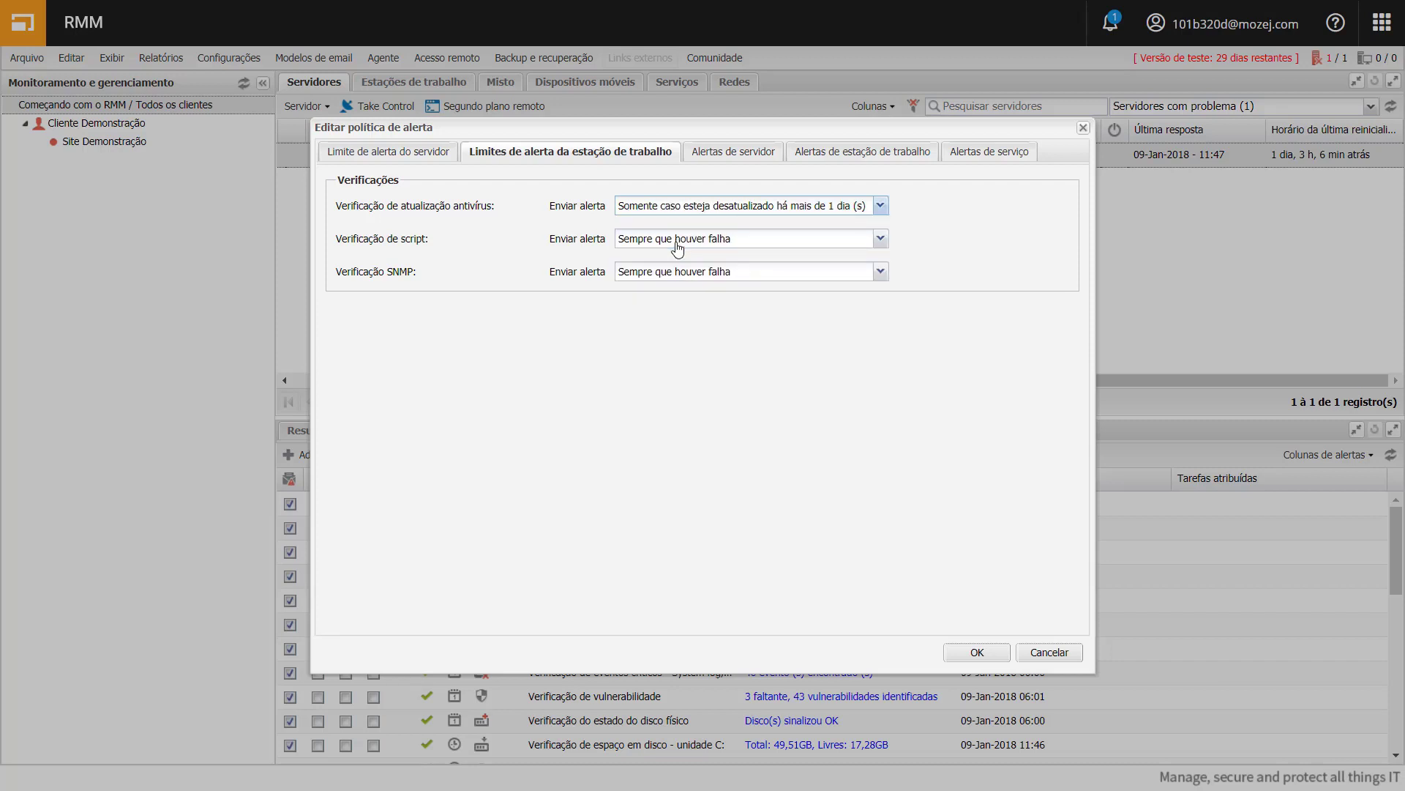
Step: Examine the alert policy's default alert settings for server checks, workstation checks and services
{"action": "left_click", "coordinate": [725, 155]}
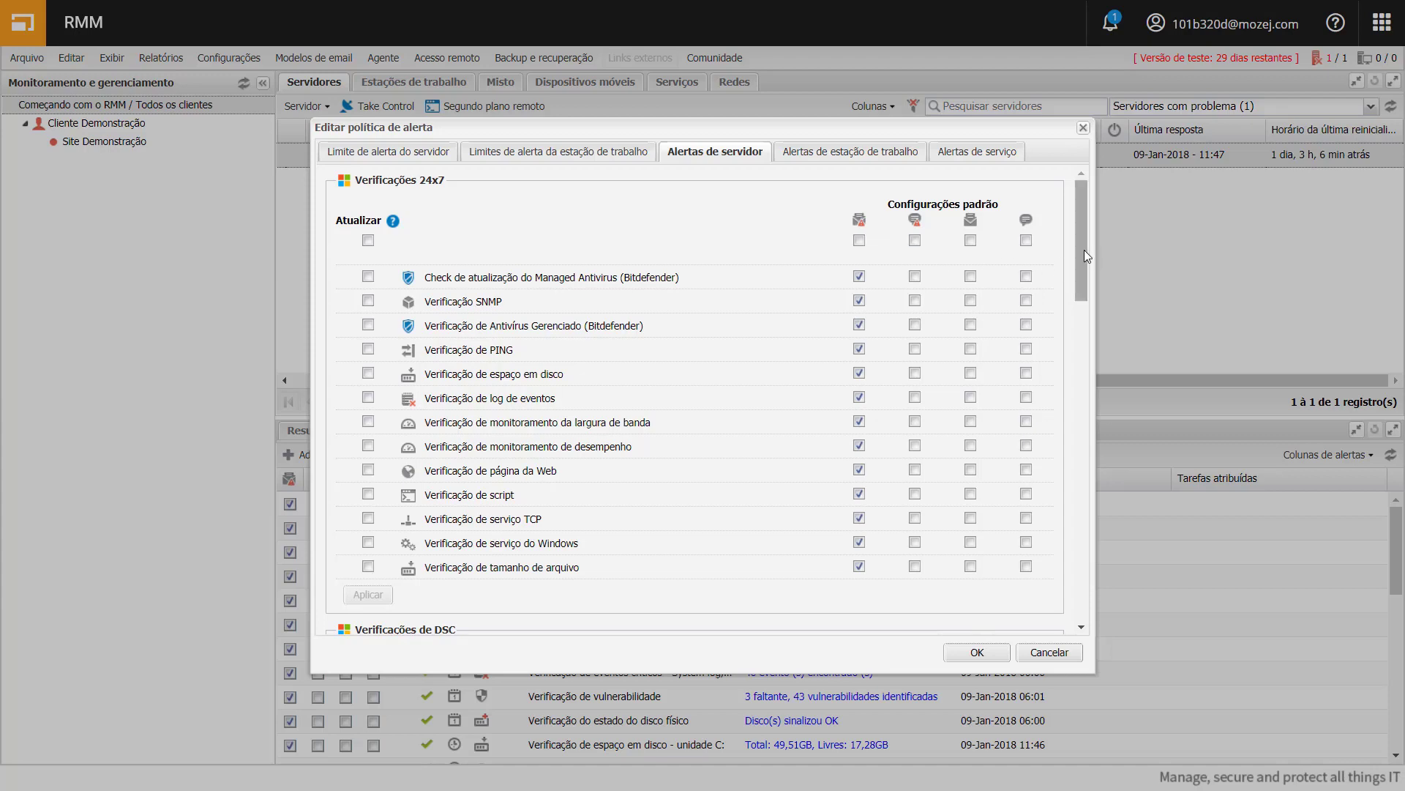
{"action": "left_click_drag", "start_coordinate": [1083, 266], "coordinate": [1093, 579]}
{"action": "left_click_drag", "start_coordinate": [1079, 505], "coordinate": [1060, 193]}
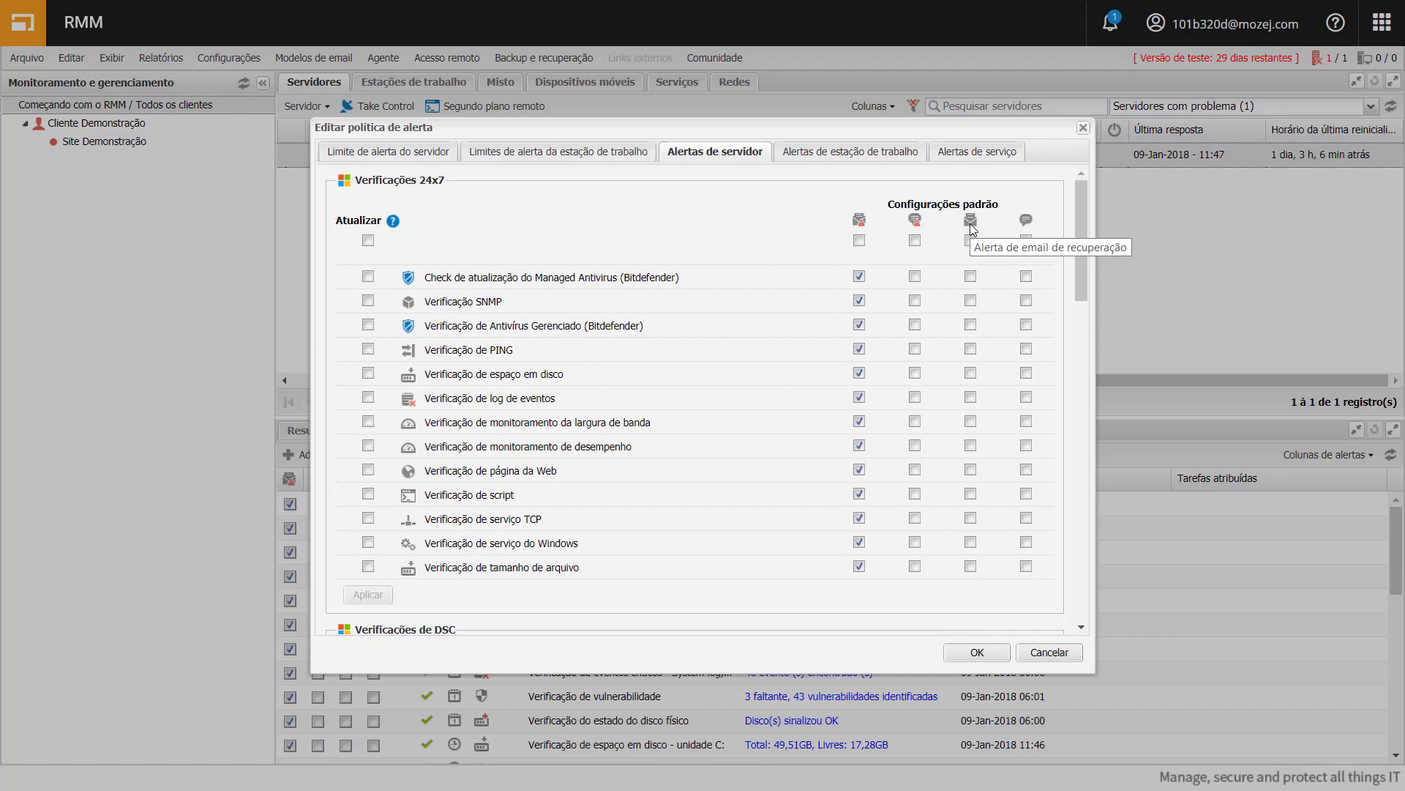
{"action": "left_click", "coordinate": [868, 155]}
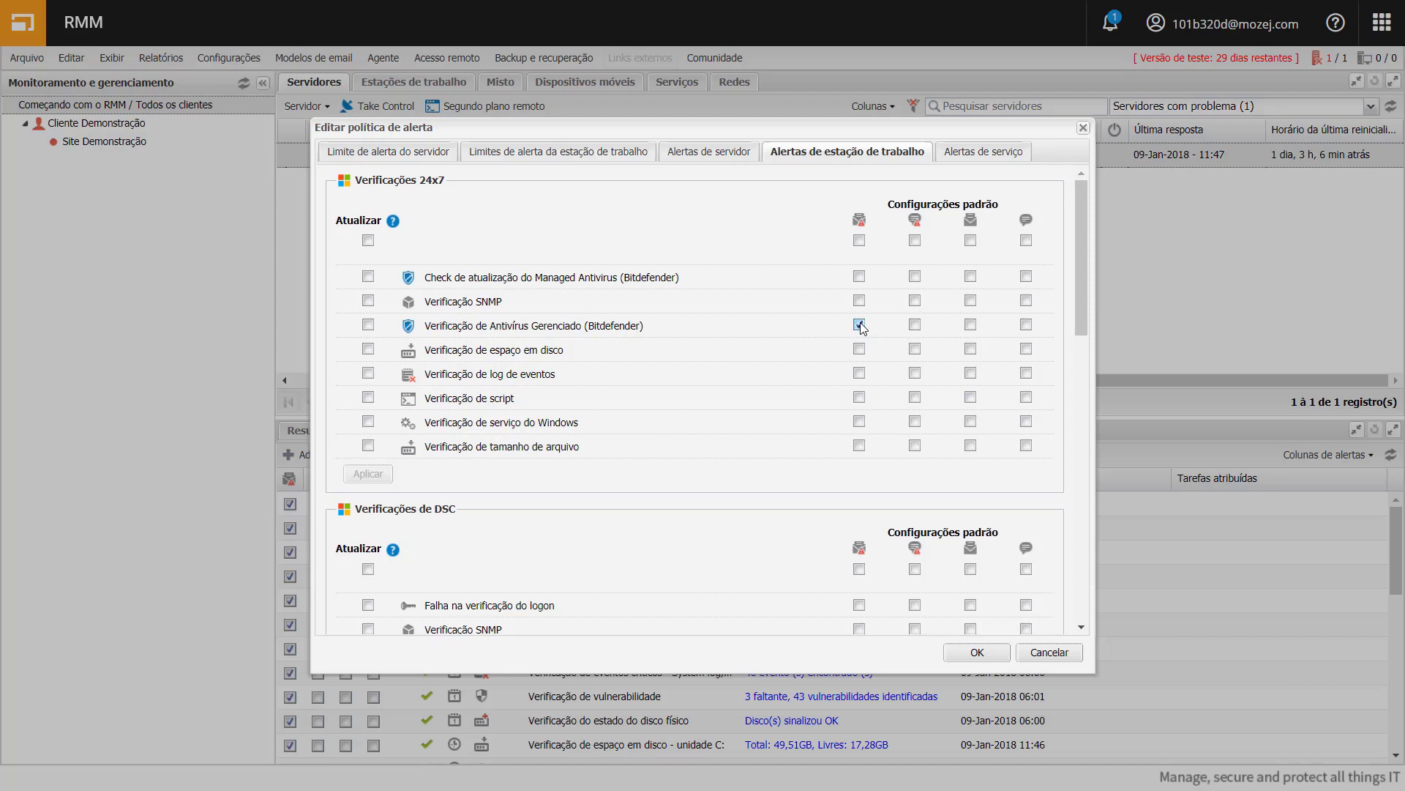
{"action": "left_click", "coordinate": [982, 155]}
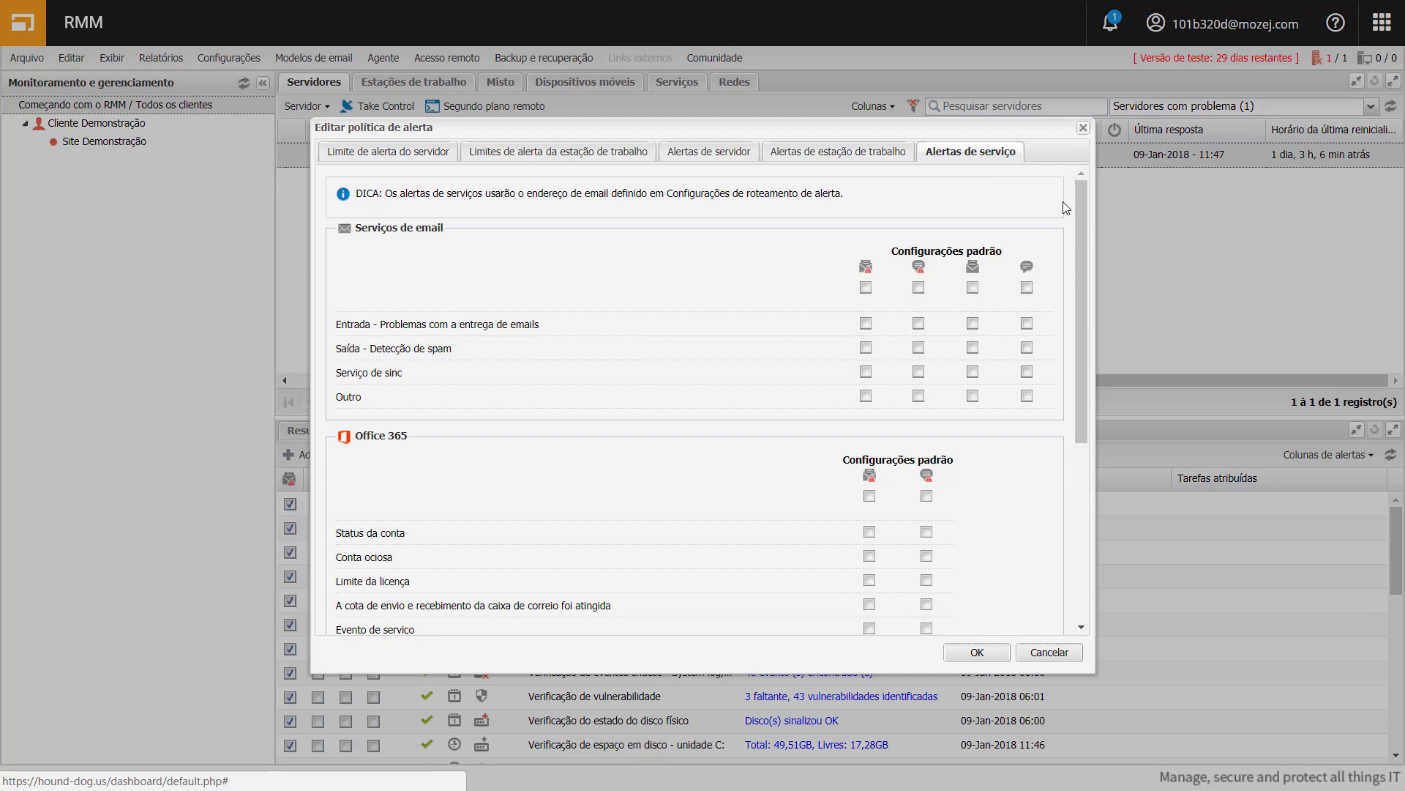
Step: Review the default service alerts for email, Office 365 and Google Apps, and close the alert policy without saving
{"action": "mouse_move", "coordinate": [1087, 227]}
{"action": "left_mouse_down"}
{"action": "mouse_move", "coordinate": [1096, 475]}
{"action": "mouse_move", "coordinate": [1087, 213]}
{"action": "mouse_move", "coordinate": [1091, 235]}
{"action": "left_mouse_up"}
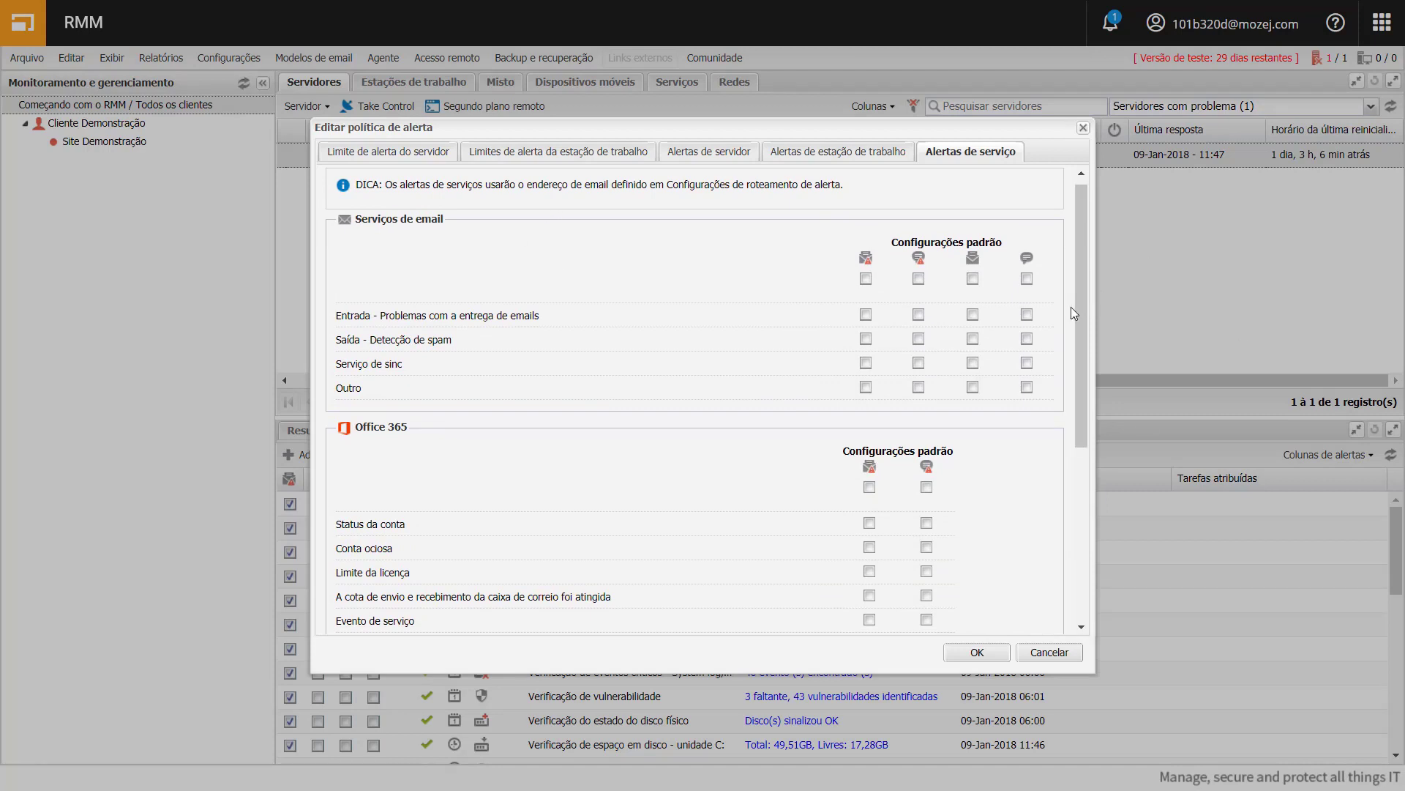
{"action": "left_click_drag", "start_coordinate": [1076, 309], "coordinate": [1100, 433]}
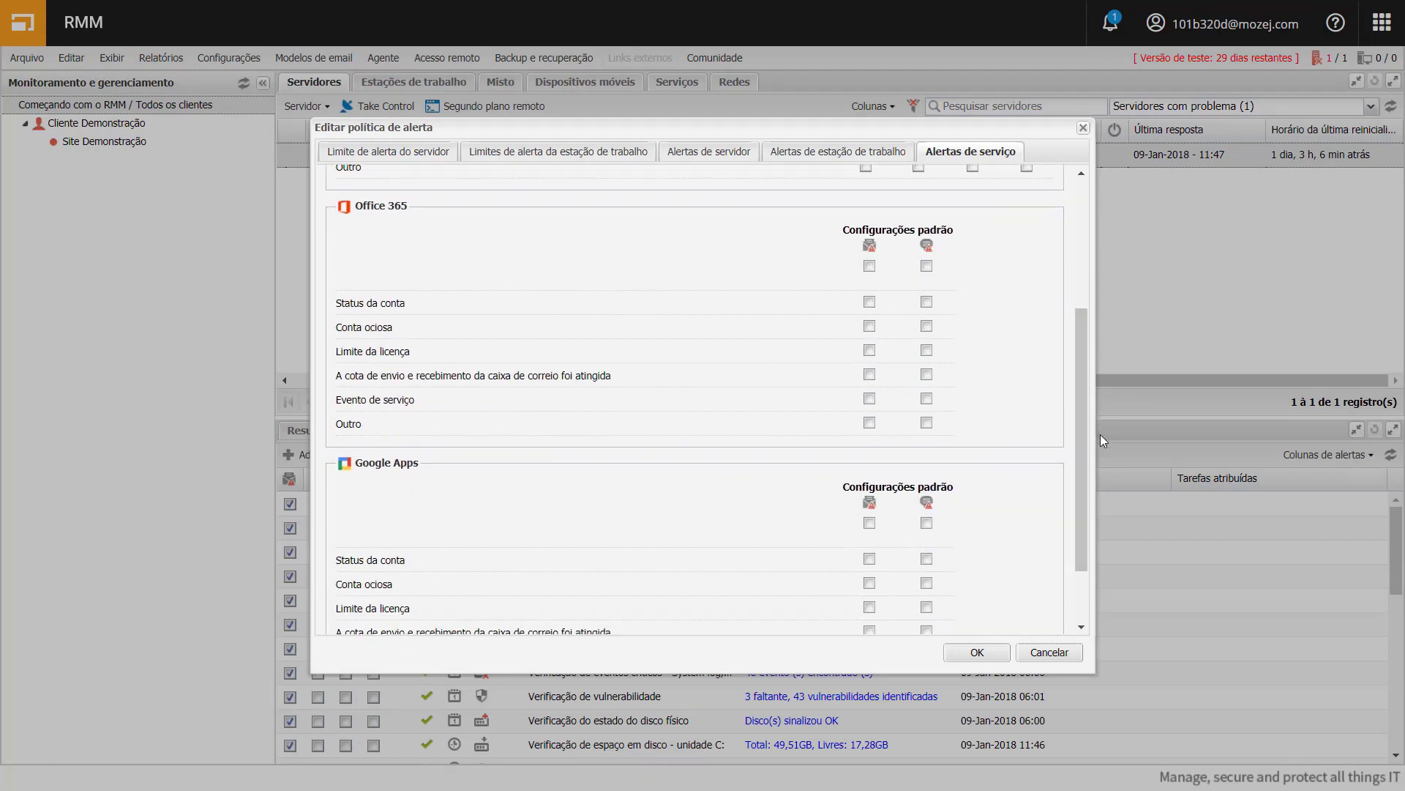
{"action": "left_click", "coordinate": [1084, 127]}
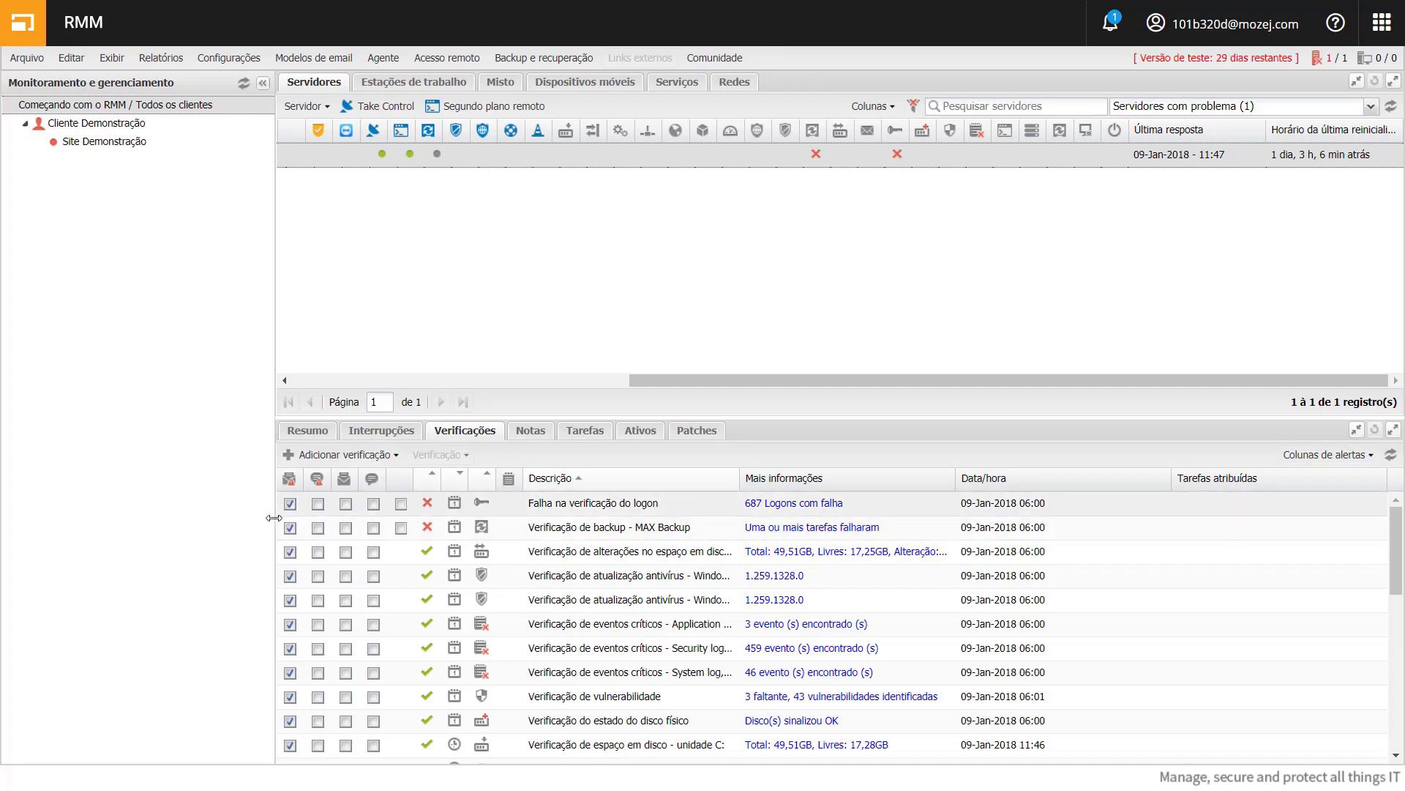
Step: Hide all four alert columns in the server's check list: email and SMS alerts for both interruption and recovery
{"action": "left_click", "coordinate": [1370, 462]}
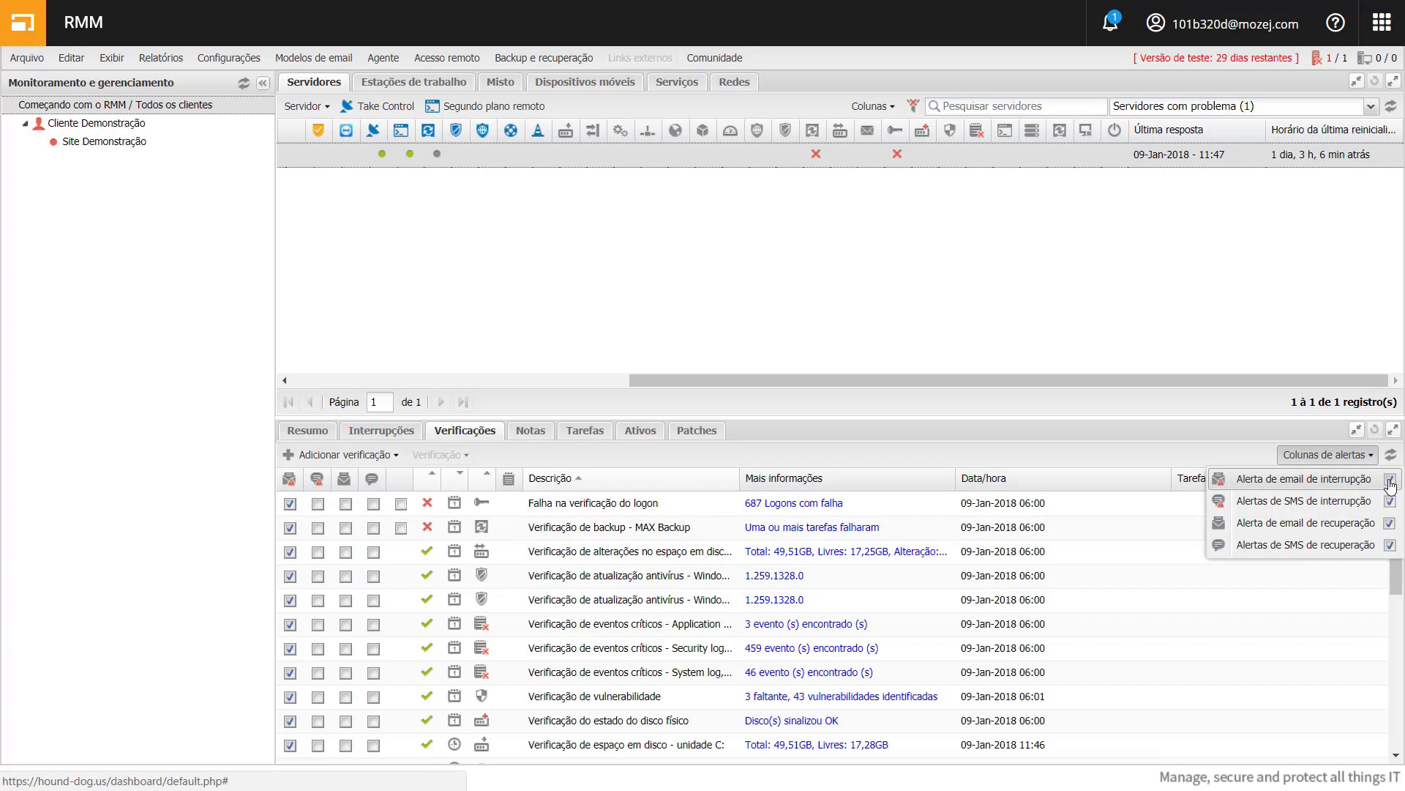
{"action": "left_click", "coordinate": [1390, 481]}
{"action": "left_click", "coordinate": [1390, 502]}
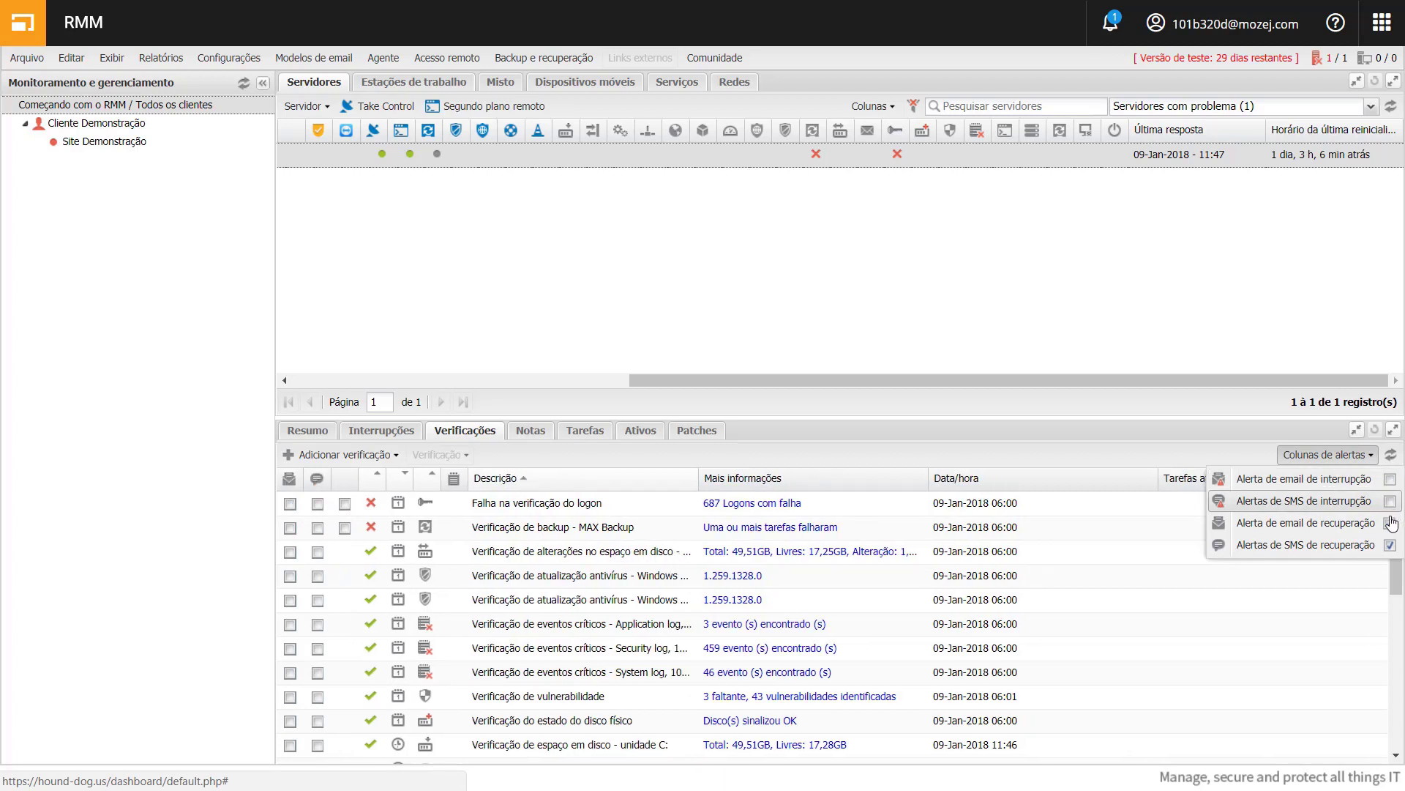
{"action": "left_click", "coordinate": [1390, 523]}
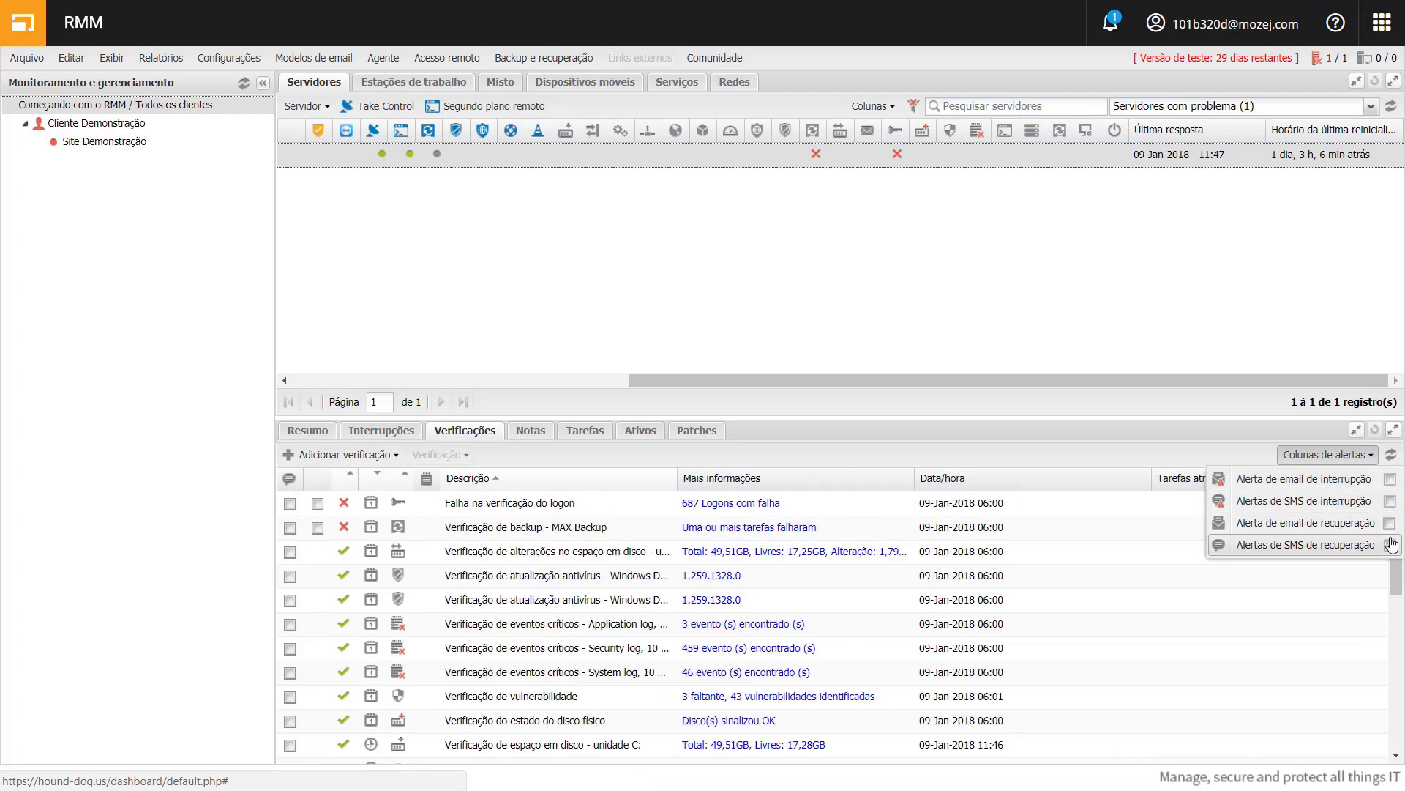
{"action": "left_click", "coordinate": [1391, 545]}
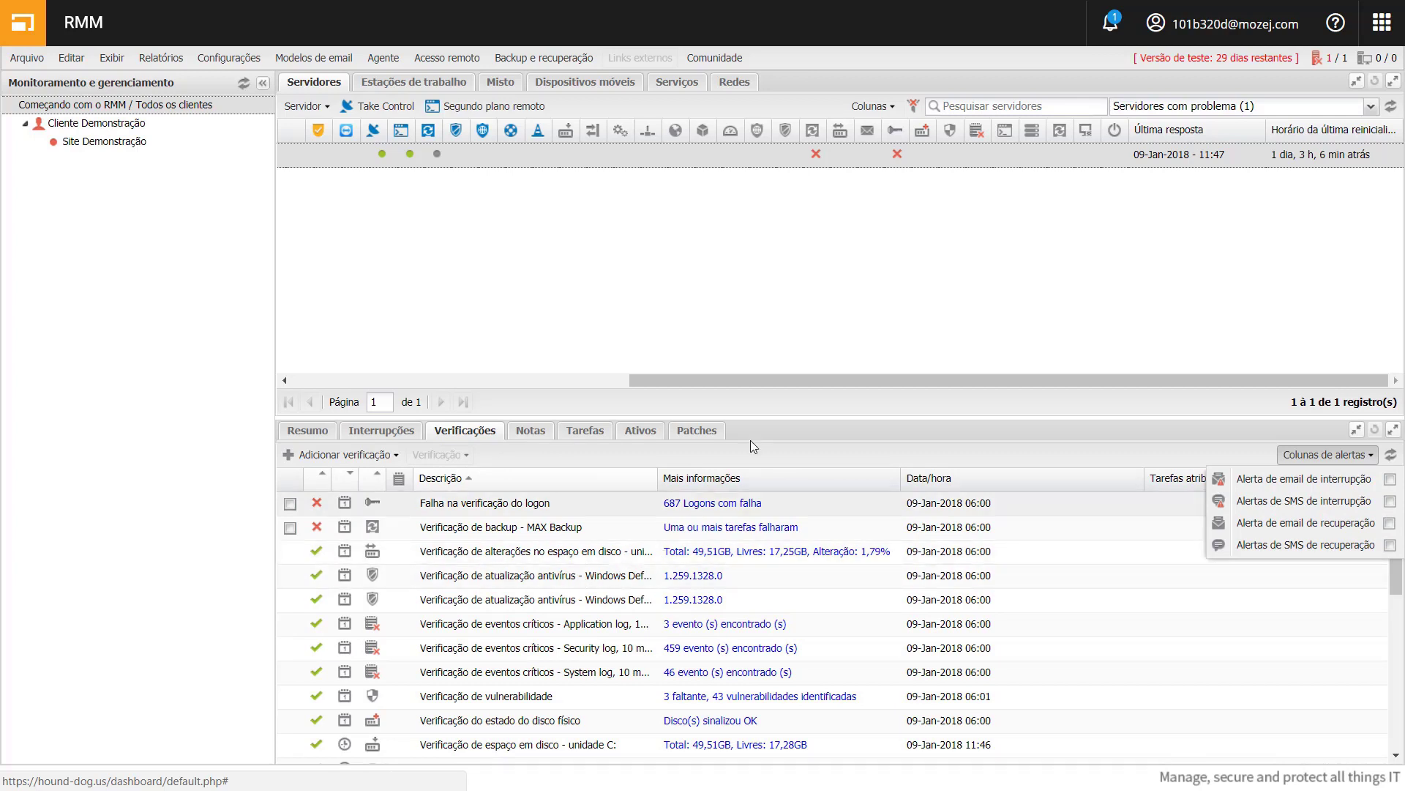
{"action": "left_click", "coordinate": [775, 451]}
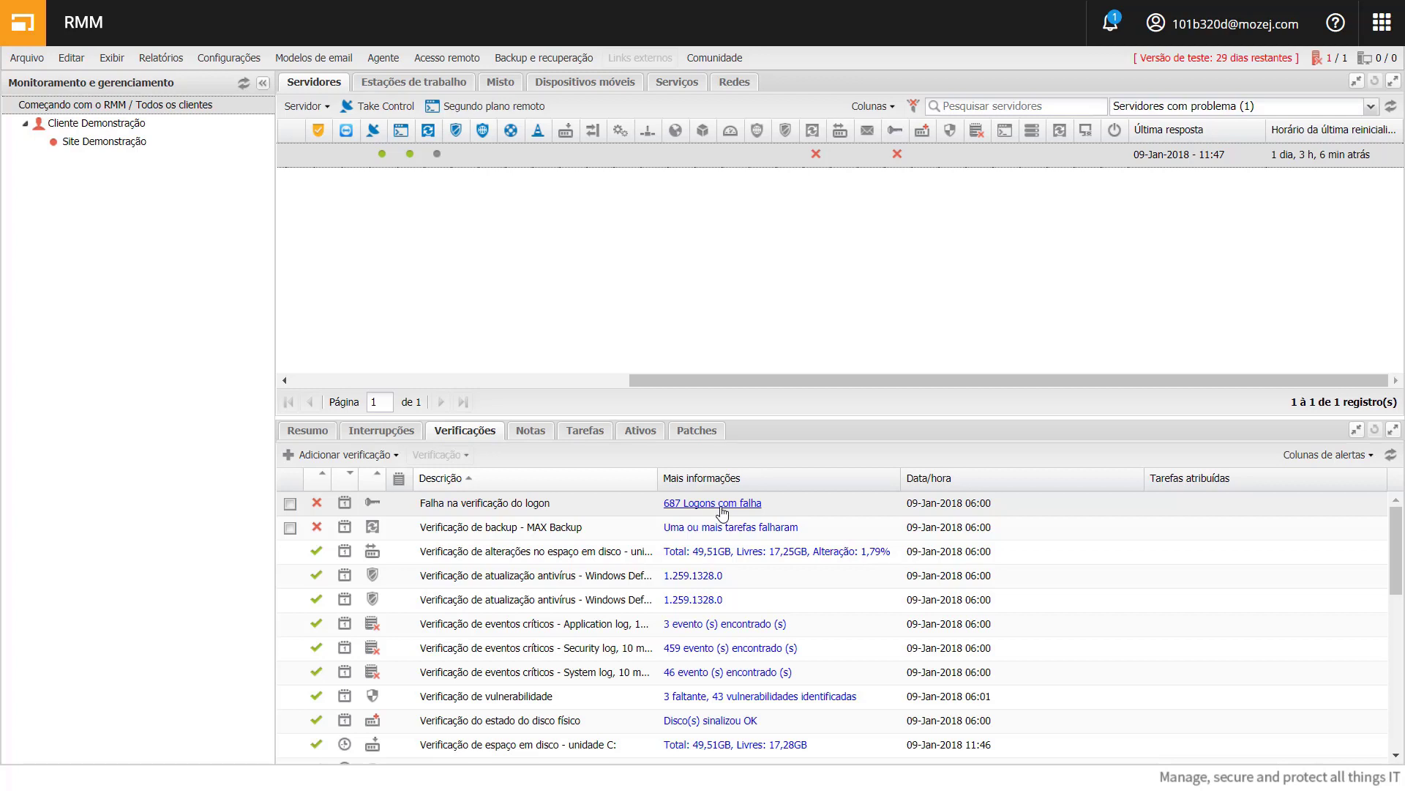
Step: View the error alert email template for server monitoring and close it without changes
{"action": "left_click", "coordinate": [322, 59]}
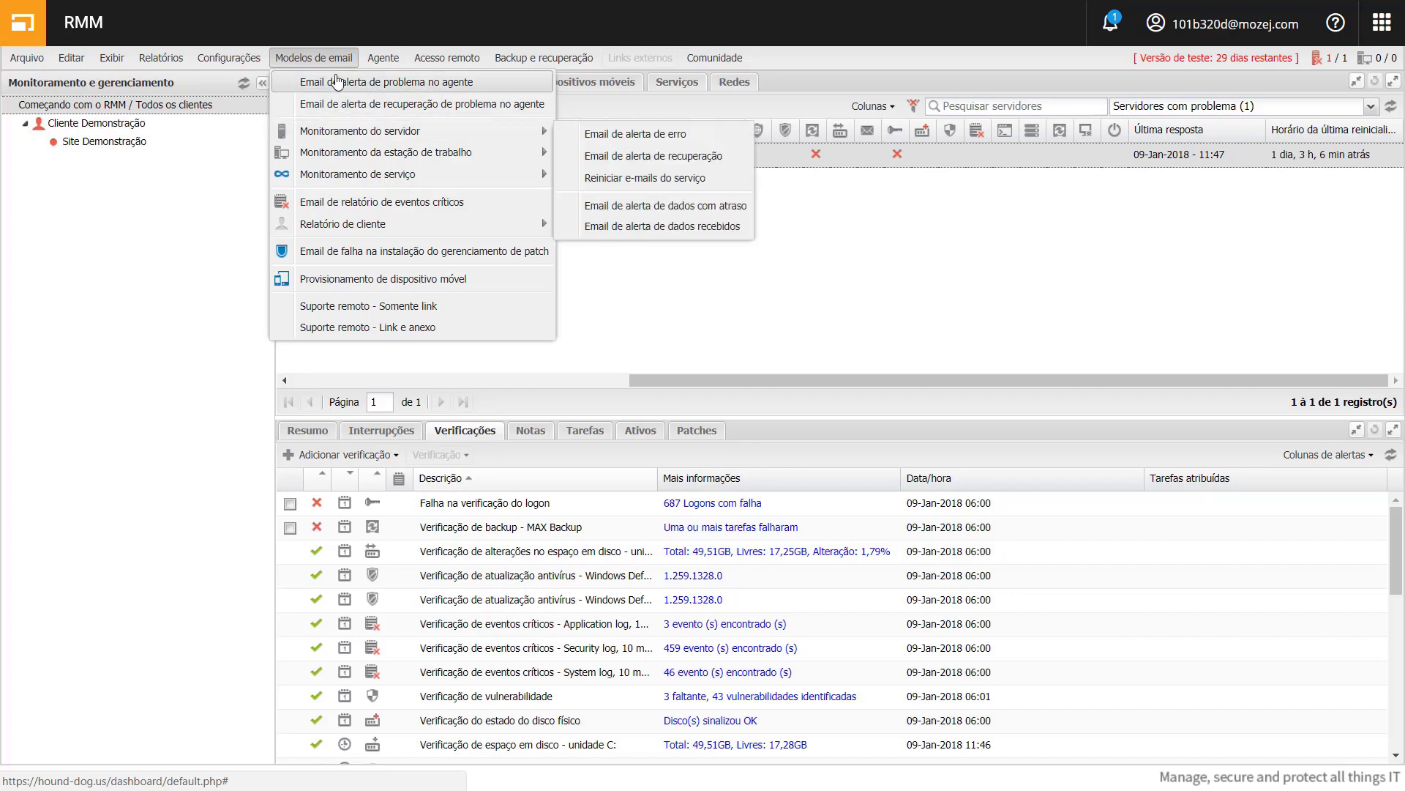
{"action": "mouse_move", "coordinate": [334, 134]}
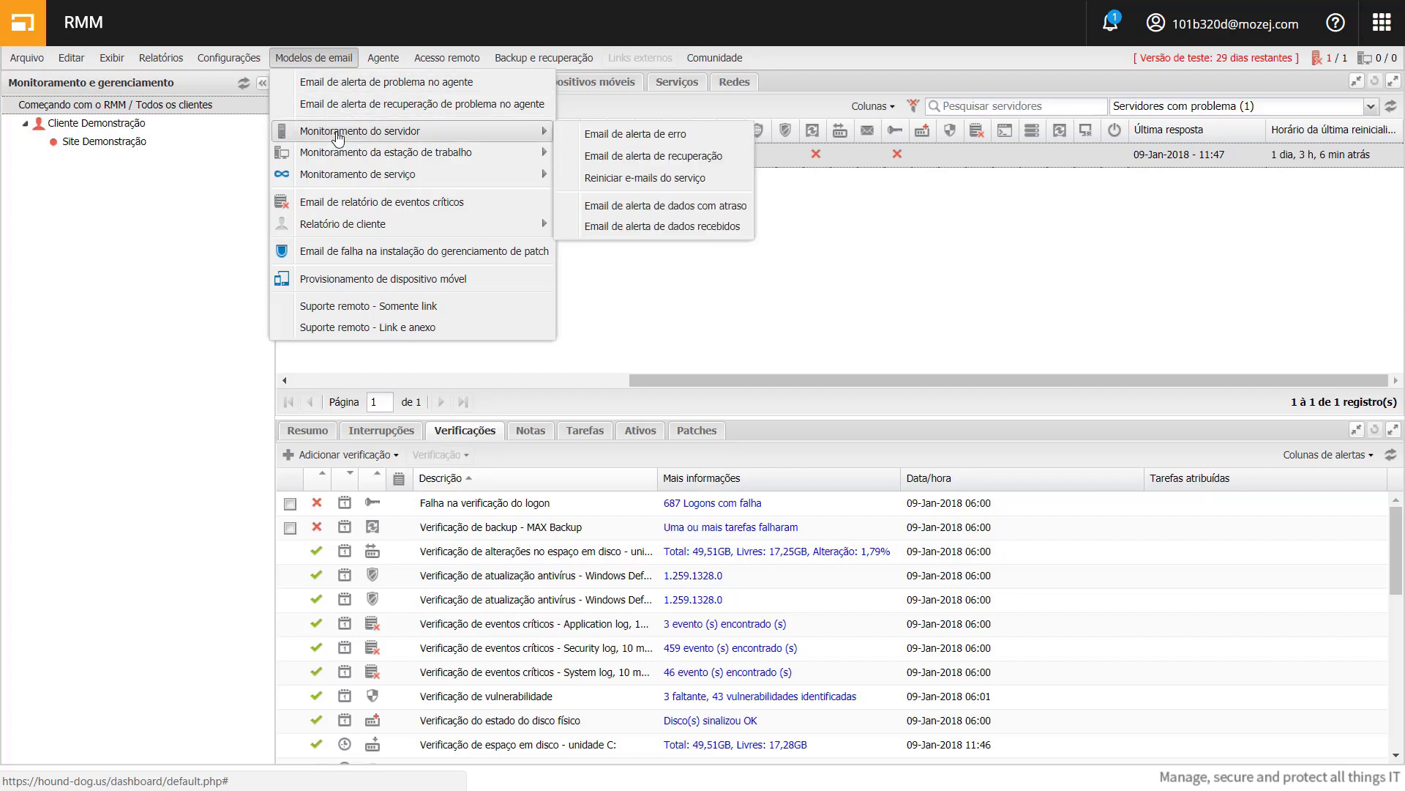
{"action": "left_click", "coordinate": [622, 135]}
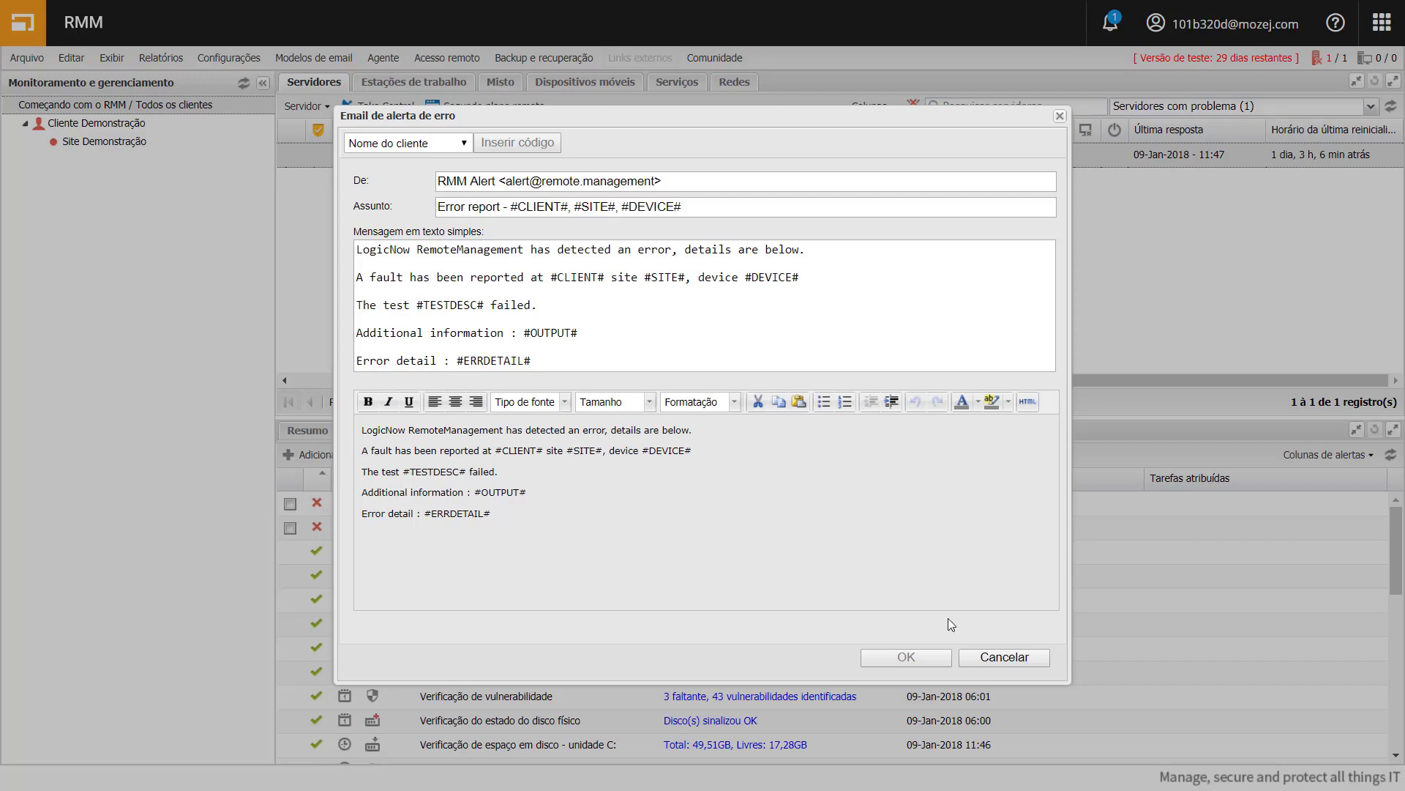
{"action": "left_click", "coordinate": [1004, 657]}
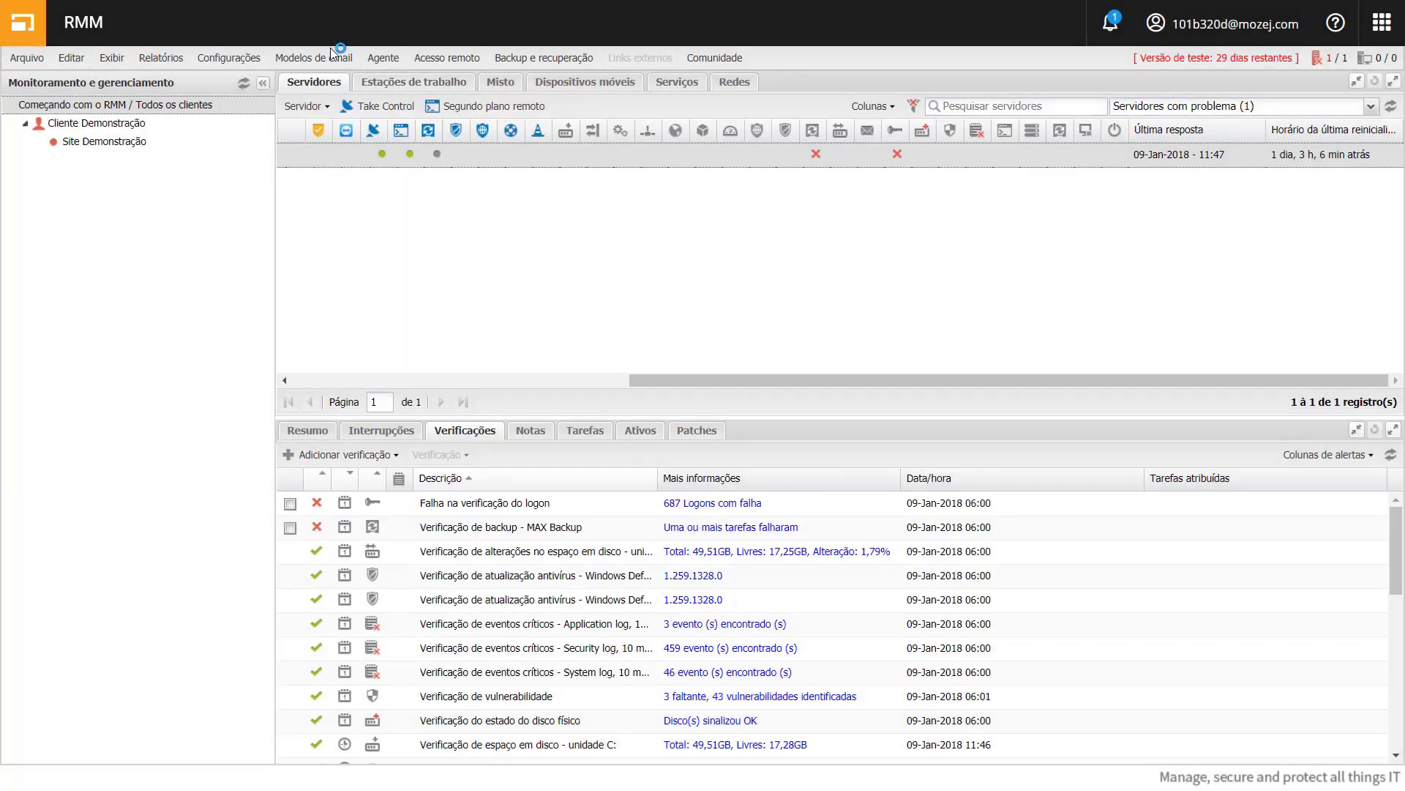
Step: View the error alert email template for workstation monitoring and close it without changes
{"action": "left_click", "coordinate": [315, 57]}
{"action": "mouse_move", "coordinate": [350, 153]}
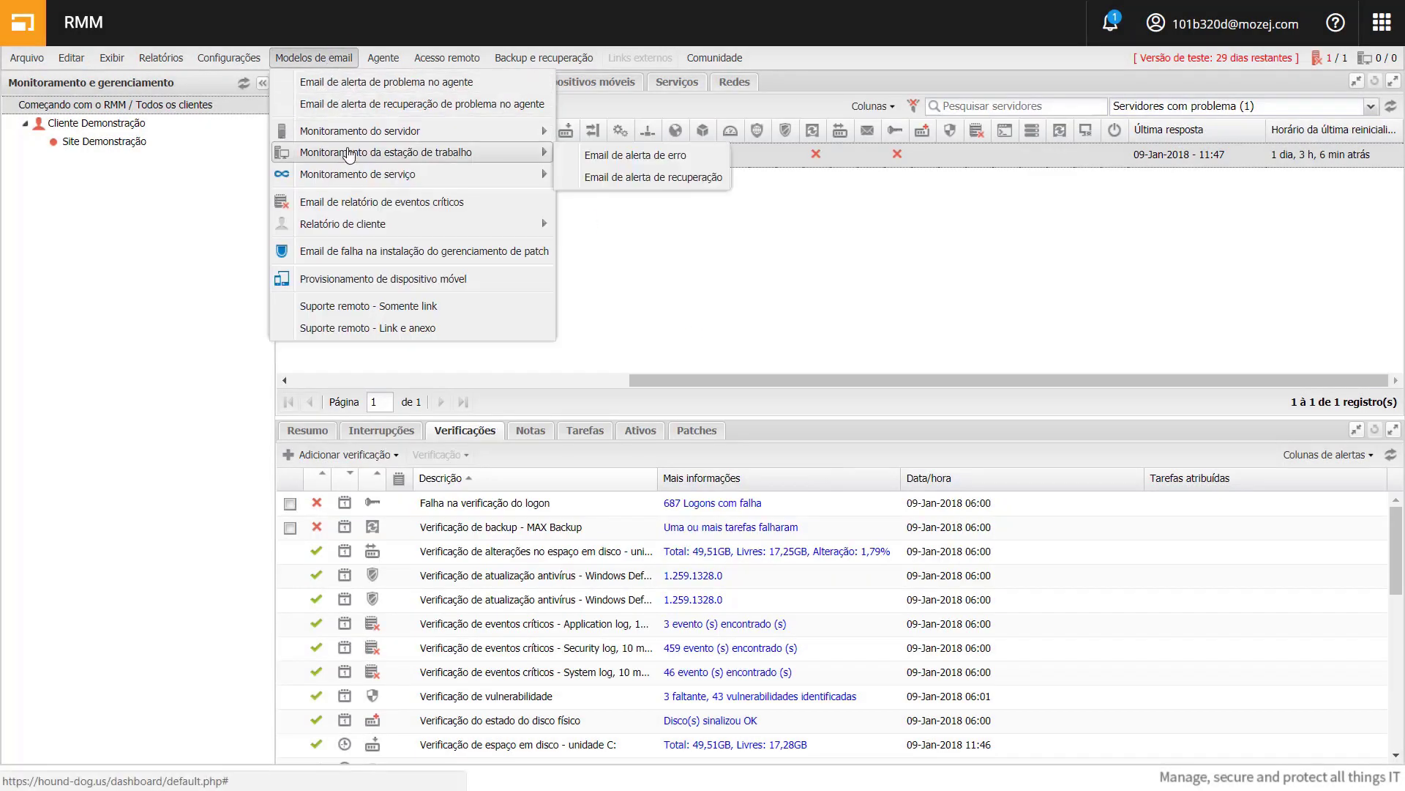
{"action": "left_click", "coordinate": [641, 155]}
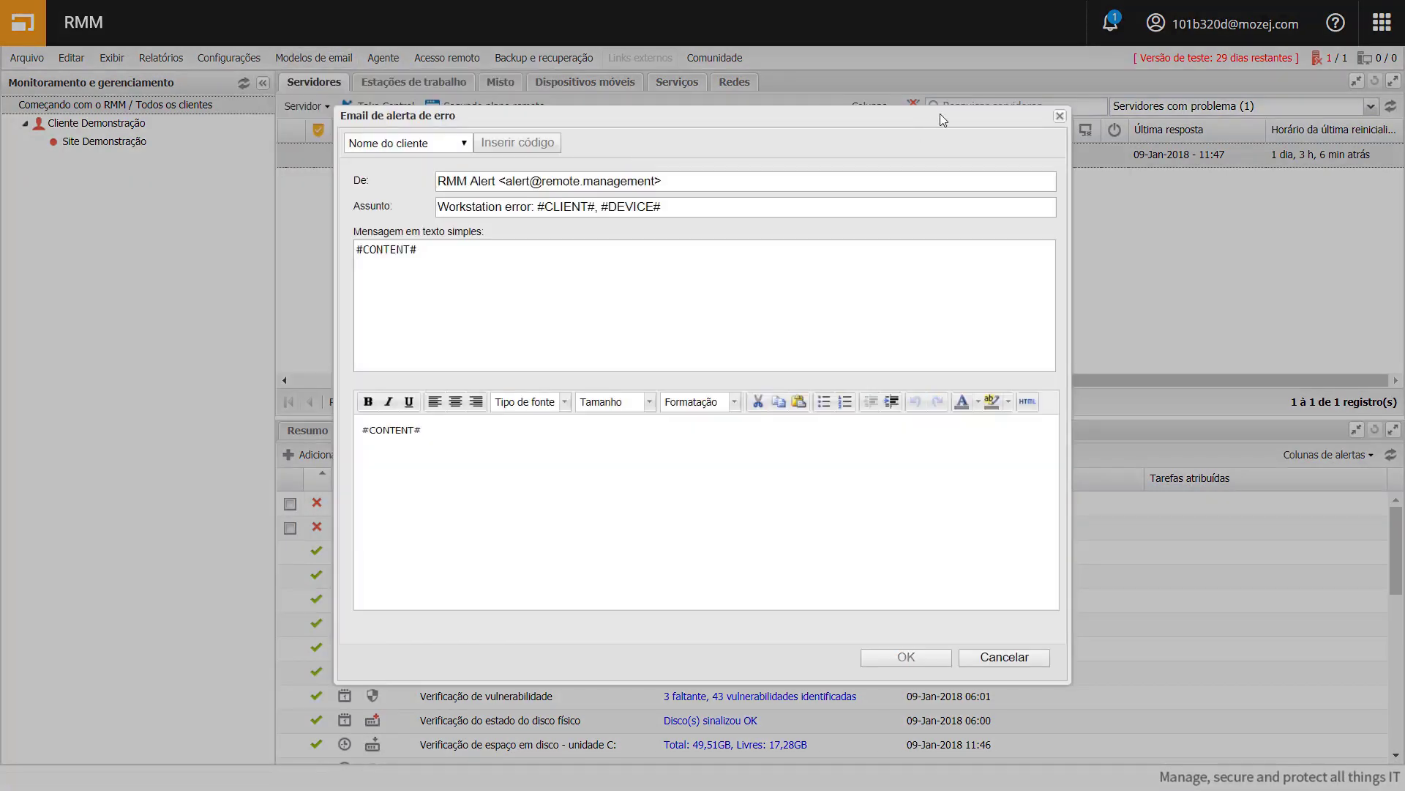
{"action": "left_click", "coordinate": [1059, 117]}
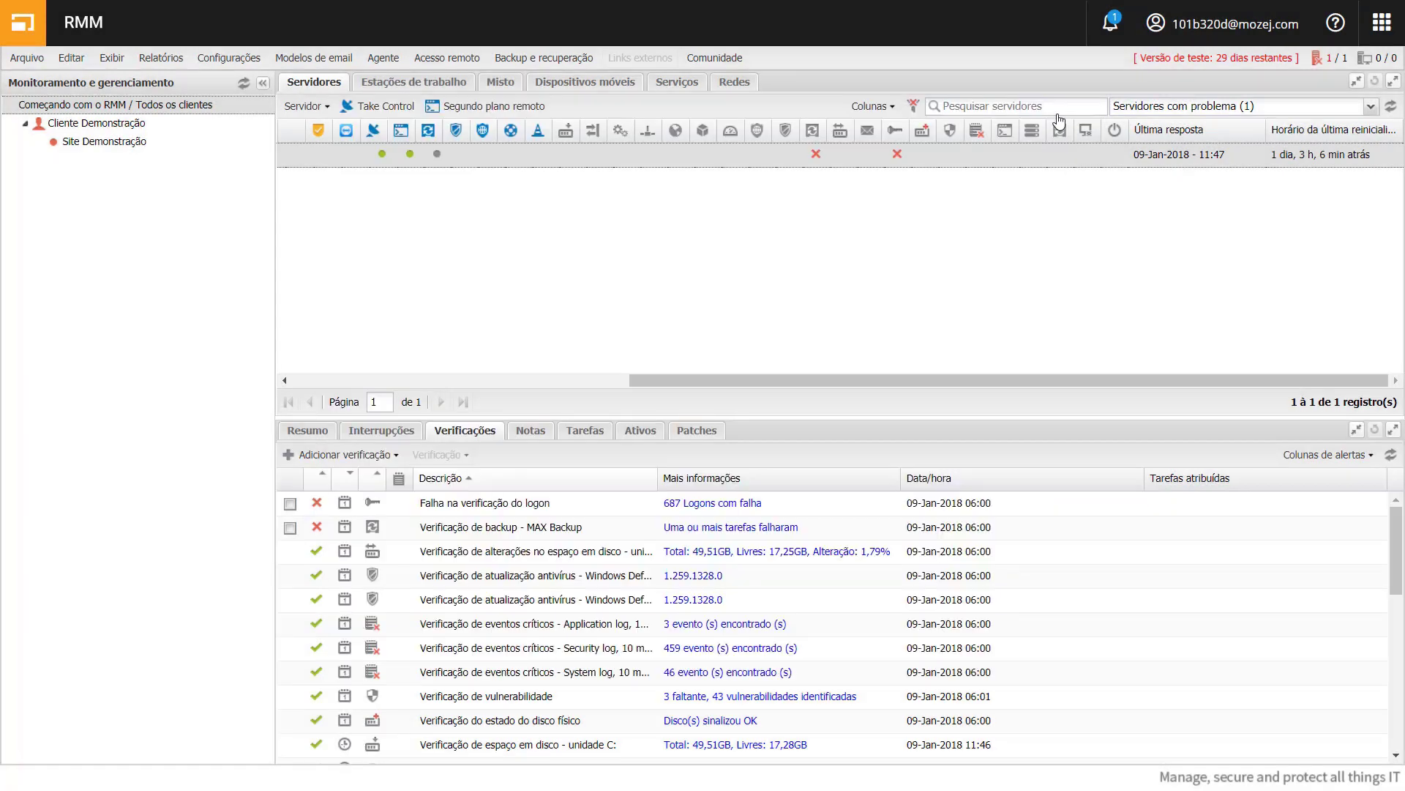
Step: Look through the server monitoring email templates and choose "Reiniciar e-mails do serviço"
{"action": "left_click", "coordinate": [343, 60]}
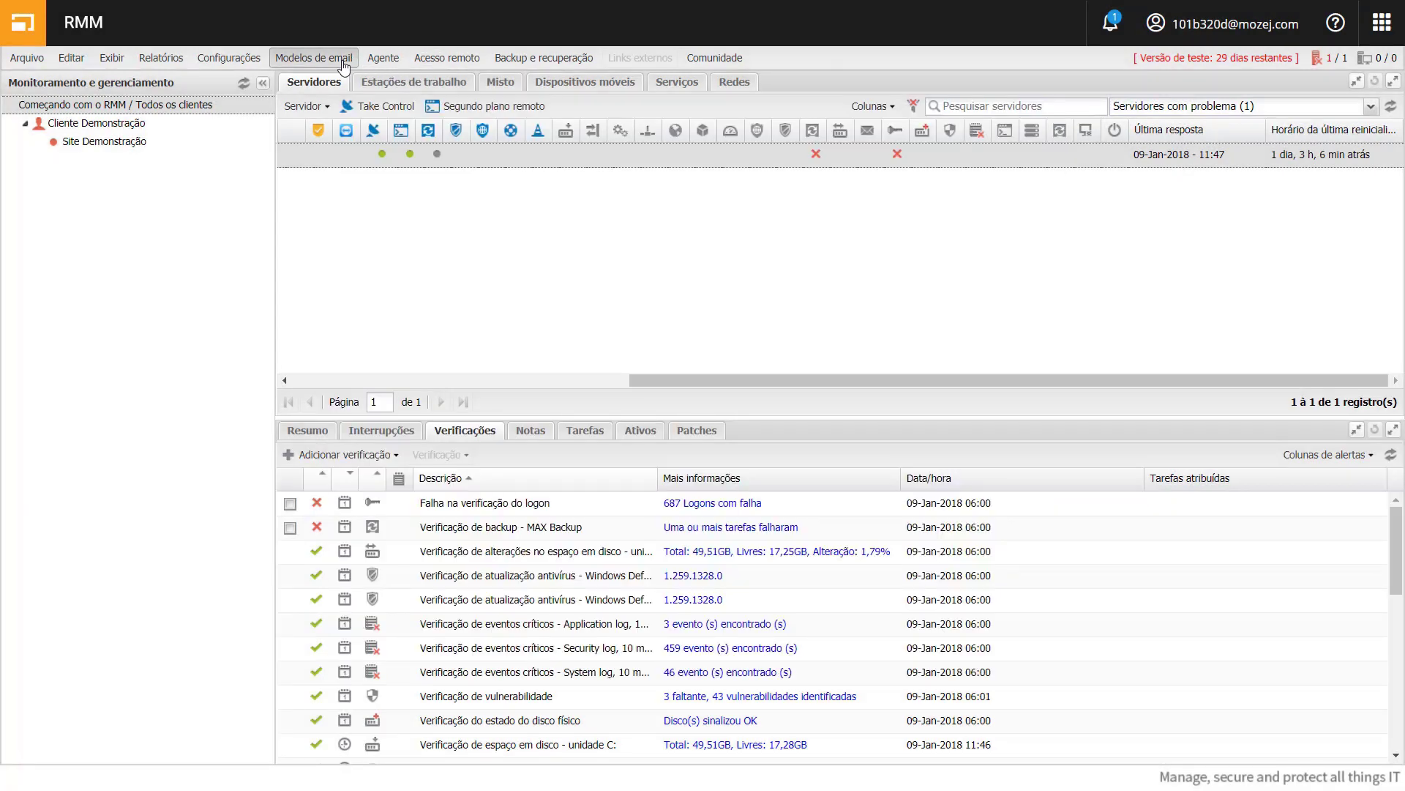
{"action": "mouse_move", "coordinate": [356, 139]}
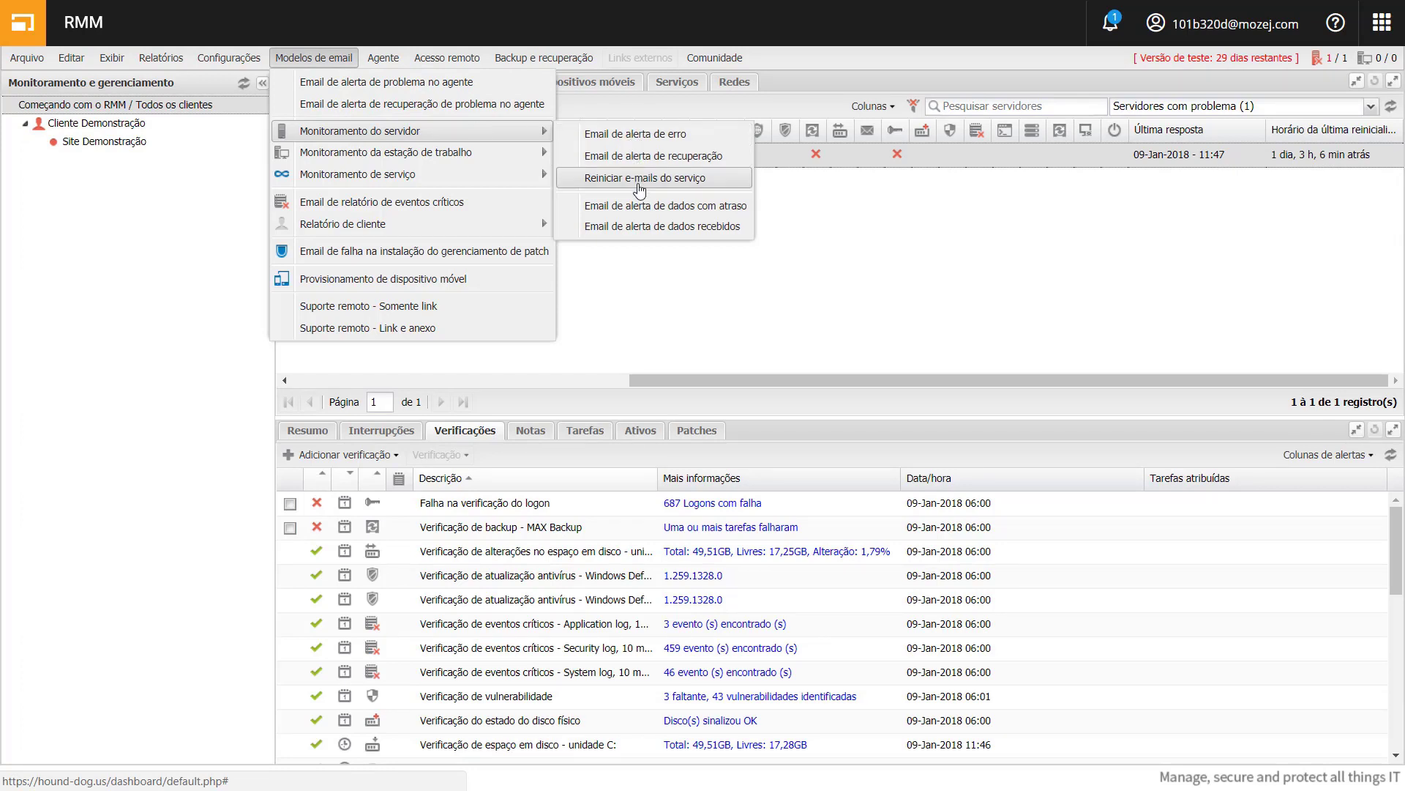
{"action": "left_click", "coordinate": [639, 183]}
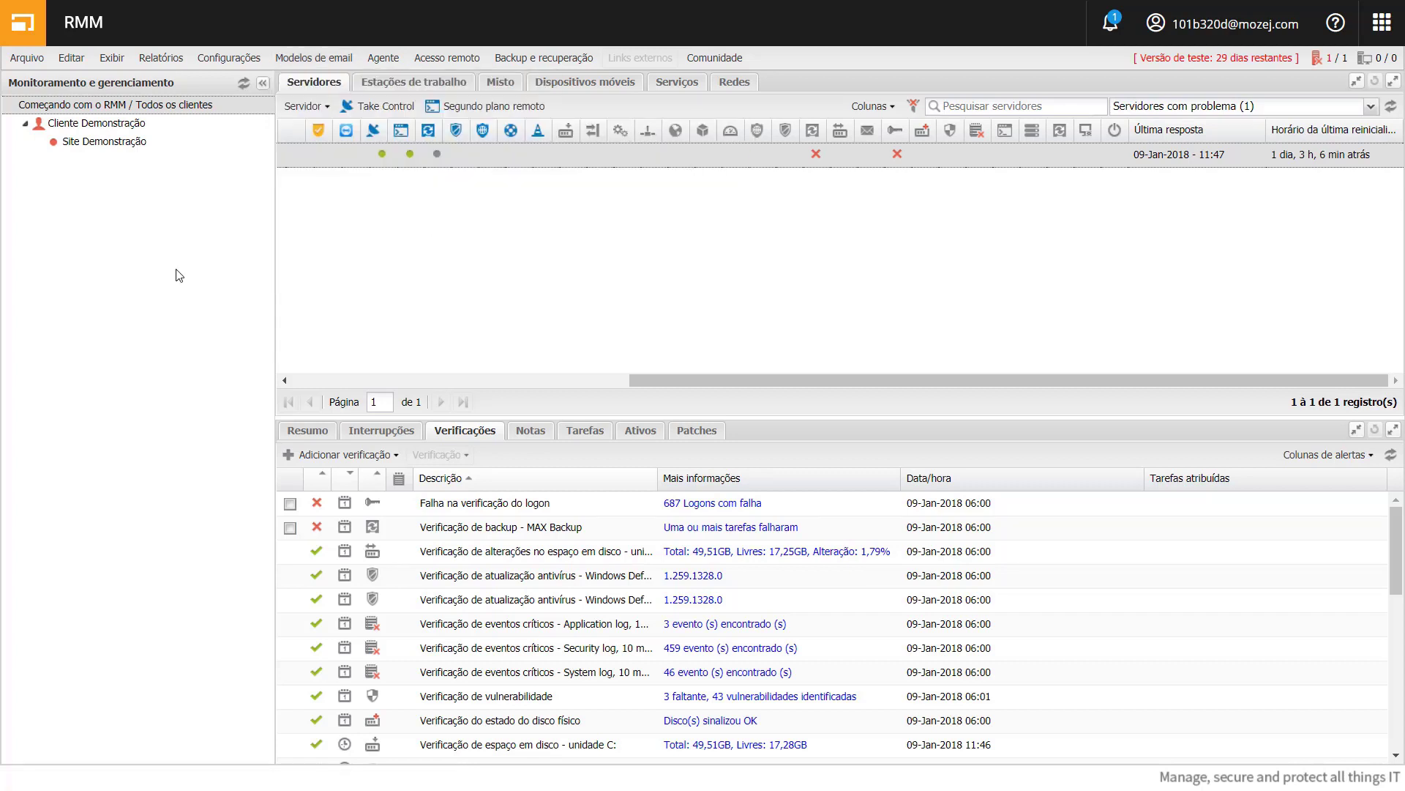
Step: In the general settings, set the default 24x7 check clearing behaviour to "Manter a verificação limpa até a próxima verificação ser executada" and save
{"action": "left_click", "coordinate": [239, 60]}
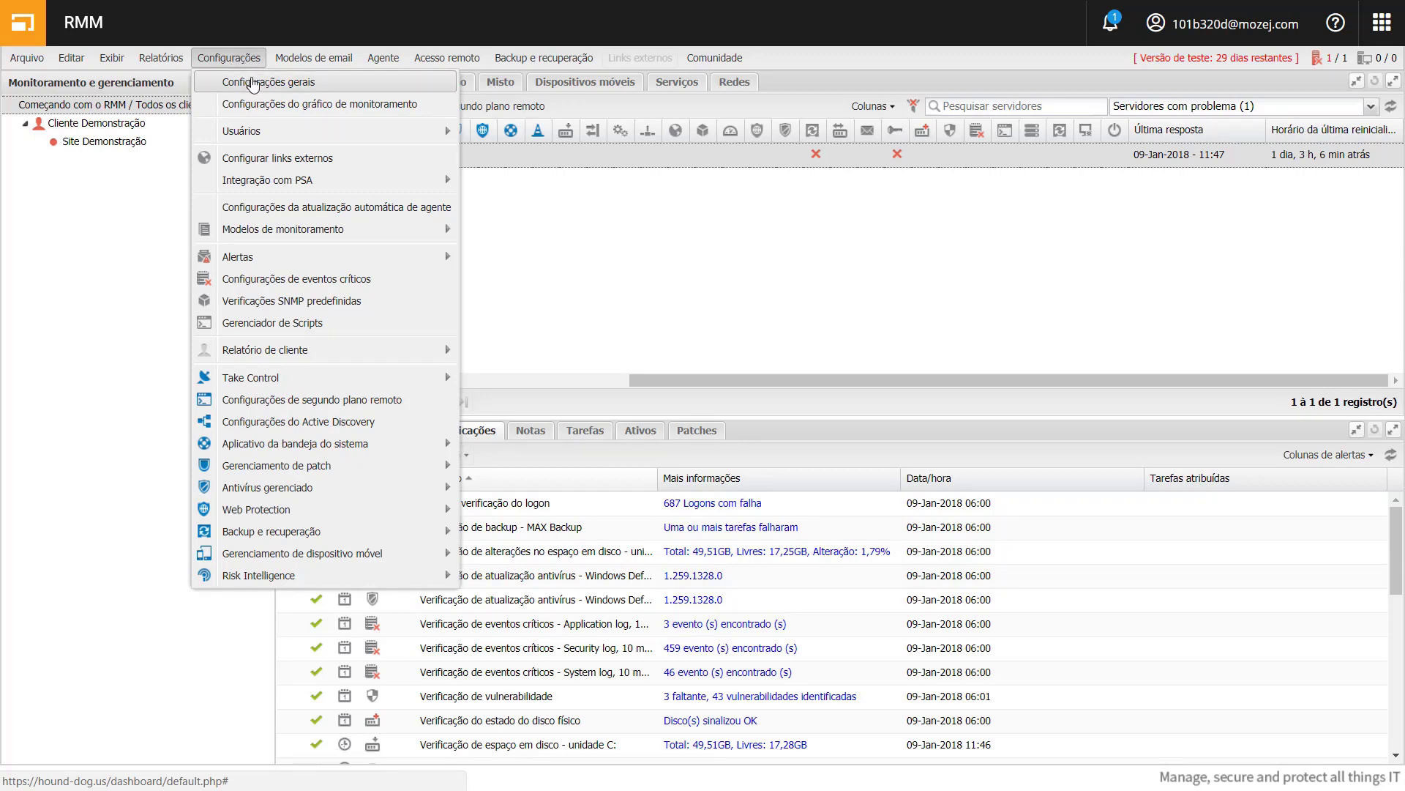
{"action": "left_click", "coordinate": [256, 89]}
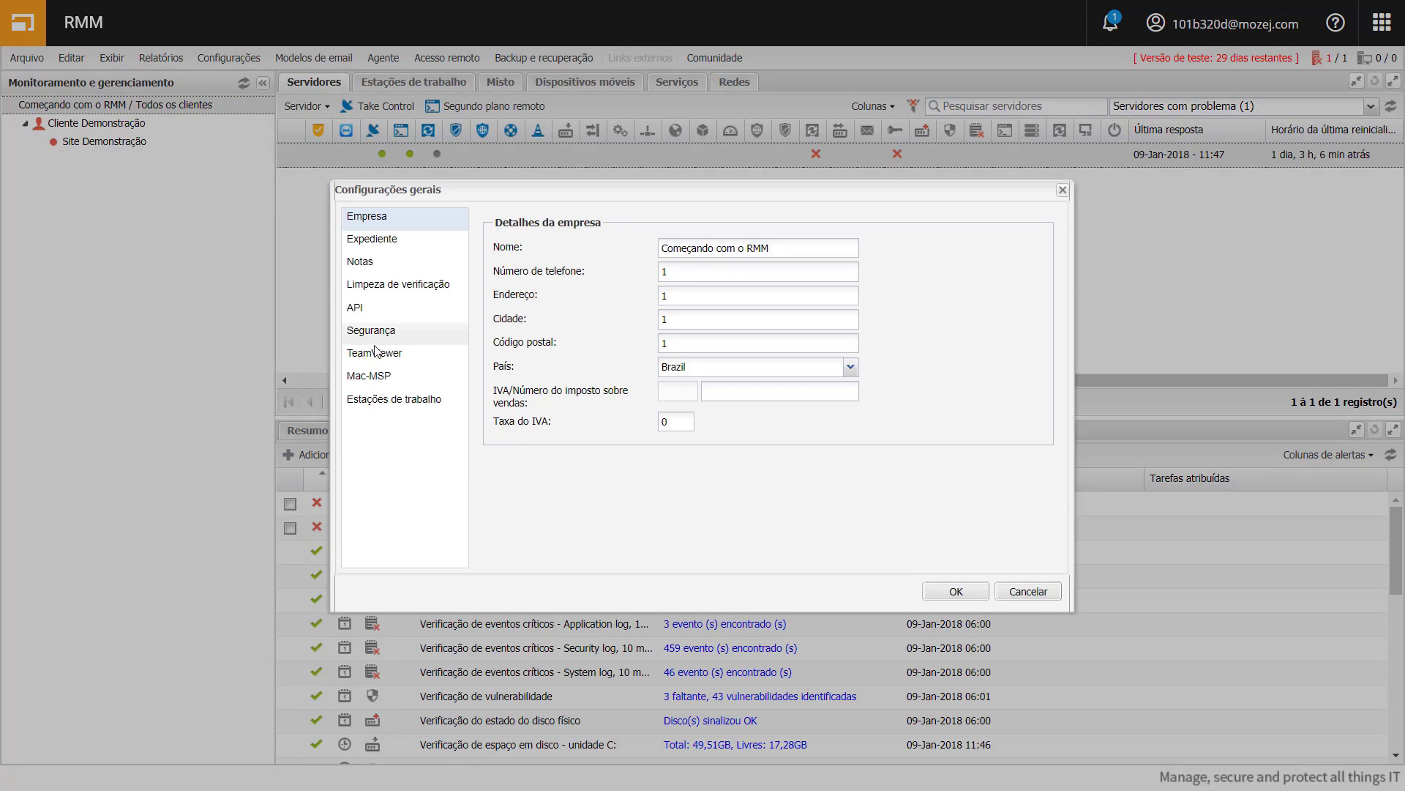
{"action": "left_click", "coordinate": [393, 287]}
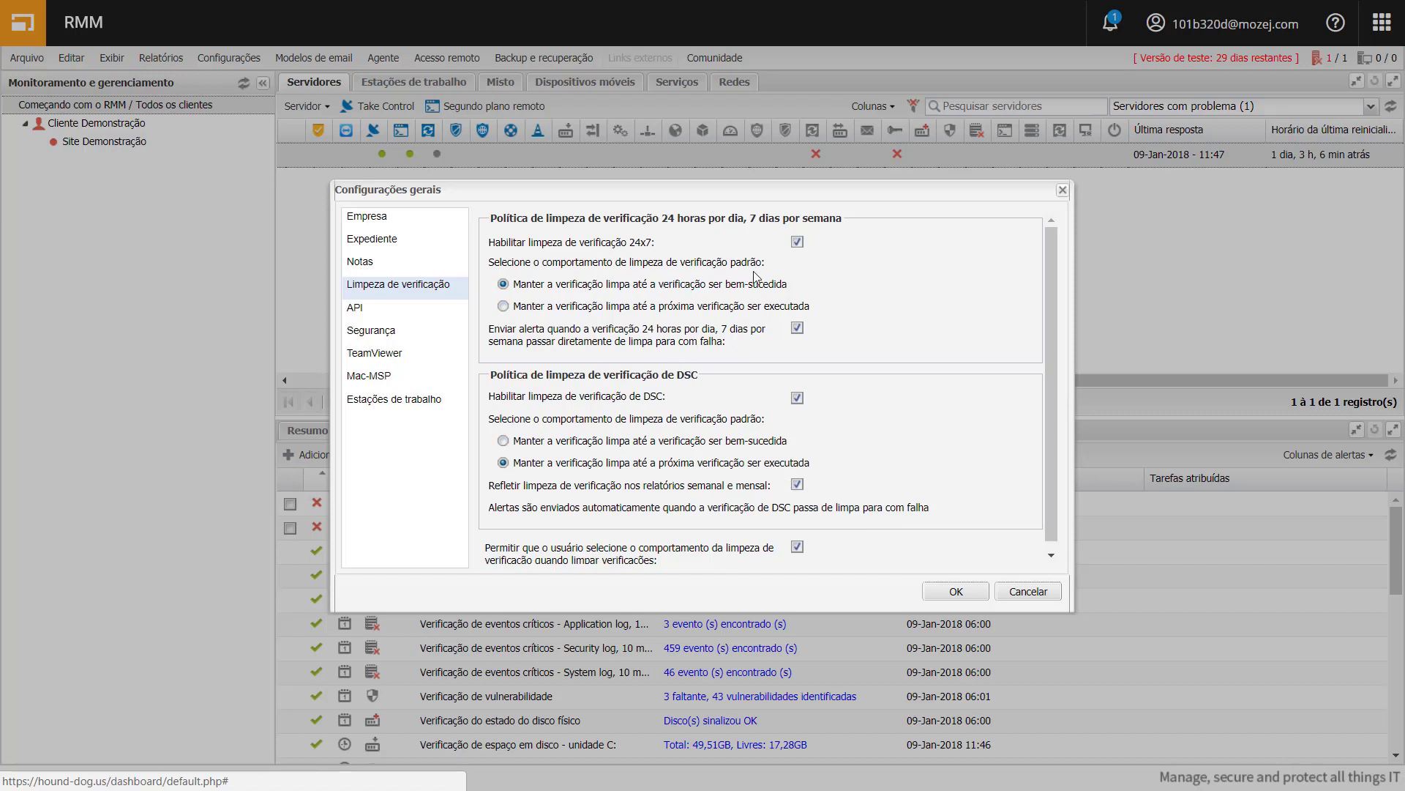
{"action": "left_click", "coordinate": [503, 306]}
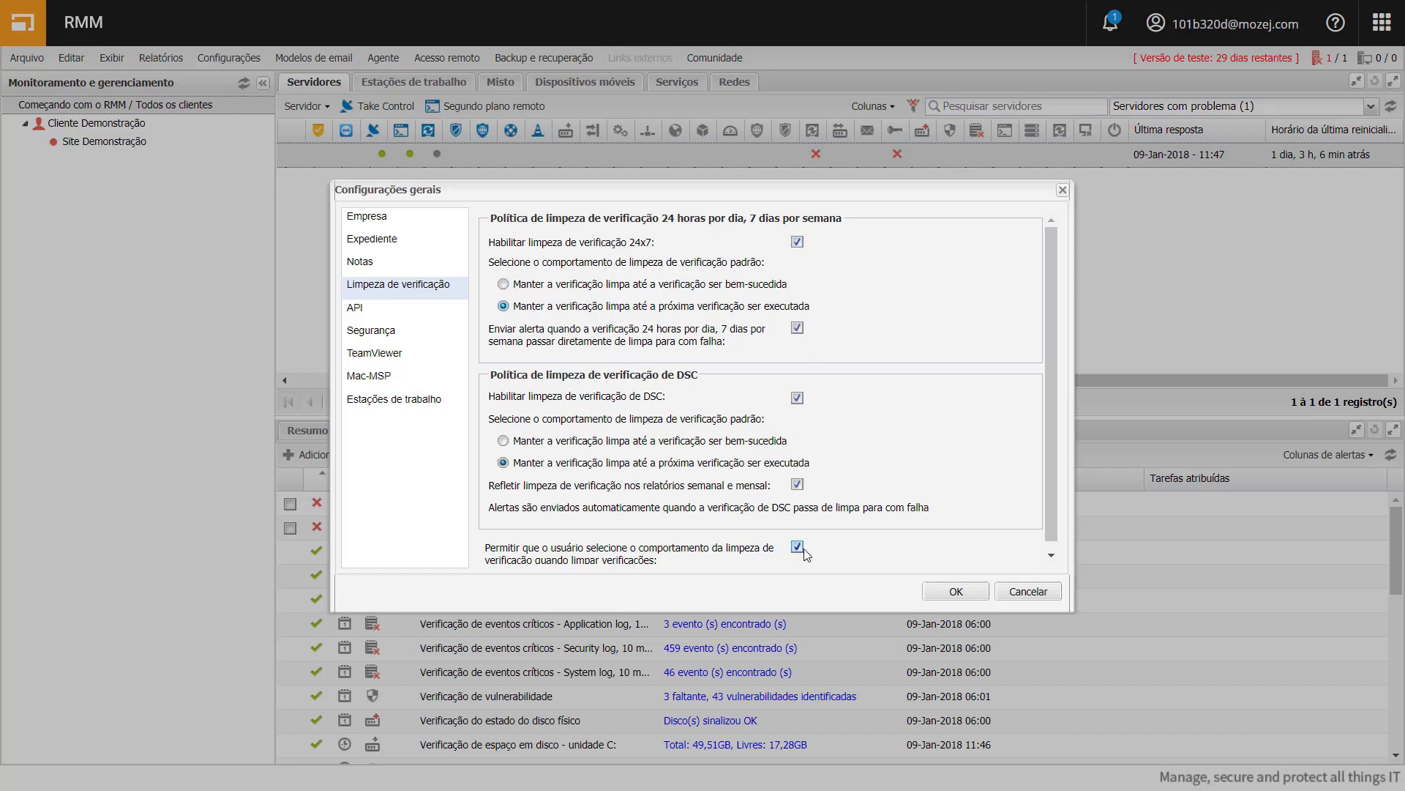
{"action": "left_click", "coordinate": [1052, 555]}
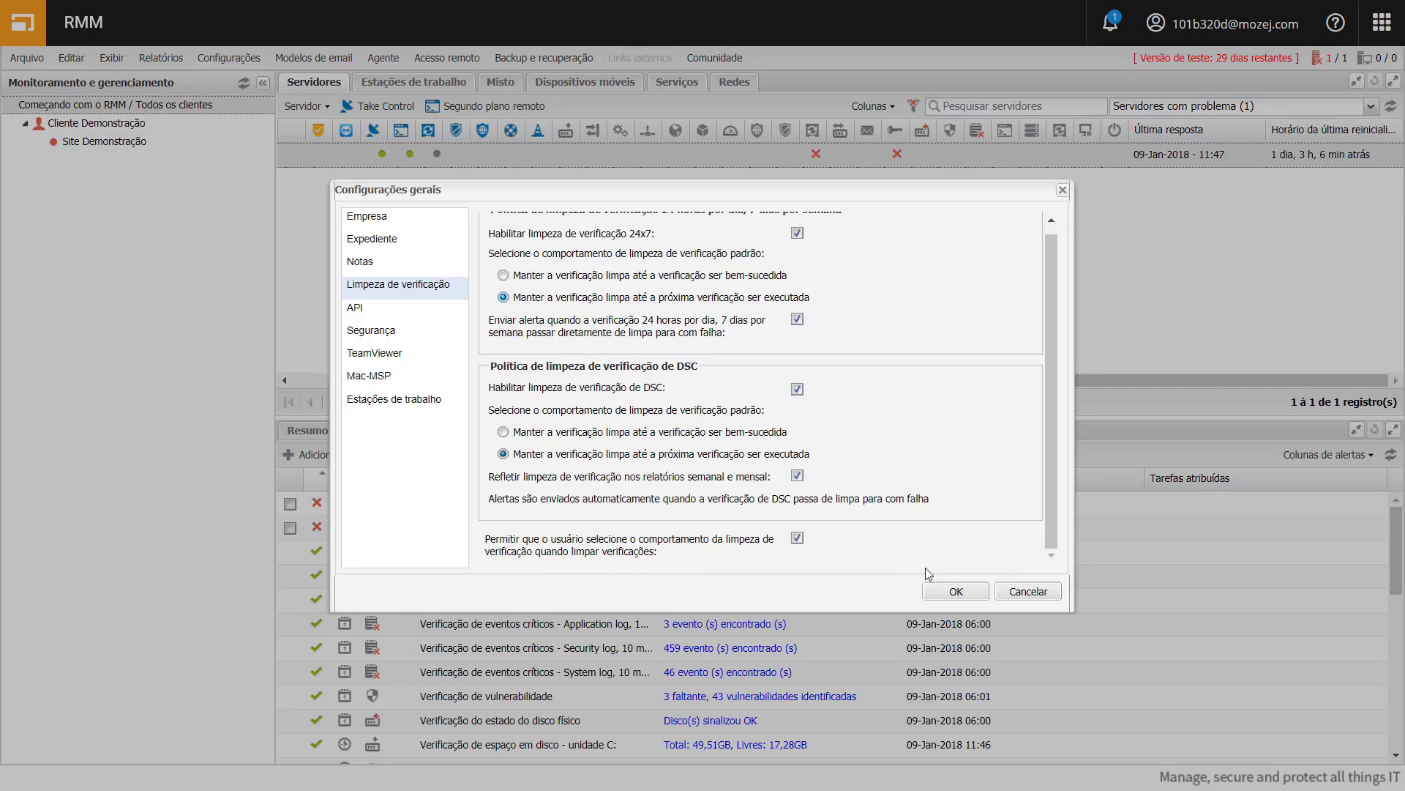
{"action": "left_click", "coordinate": [941, 593]}
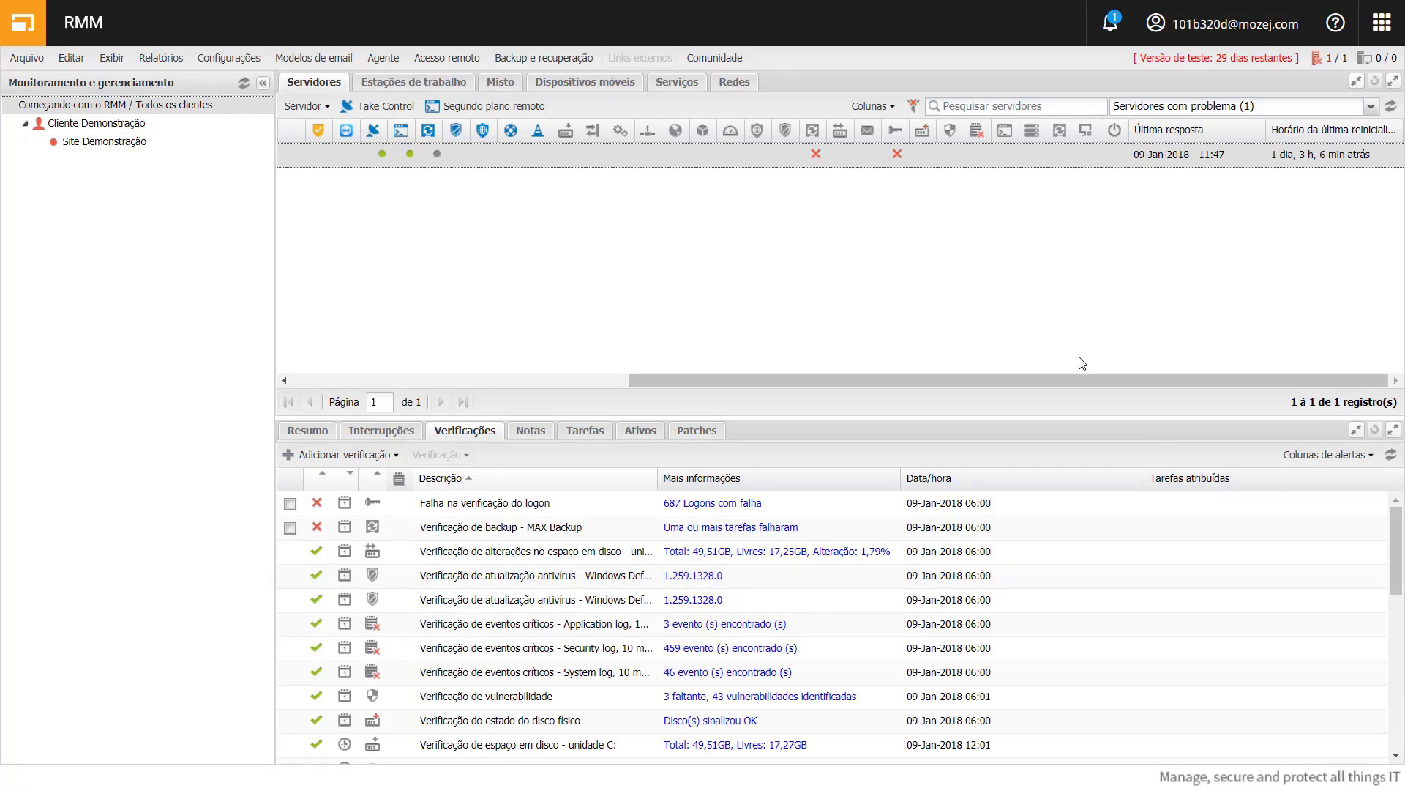
Step: View the edit settings of SERVER-DB's failed logon check, including its alert limit, and cancel without changes
{"action": "left_click_drag", "start_coordinate": [1014, 376], "coordinate": [583, 366]}
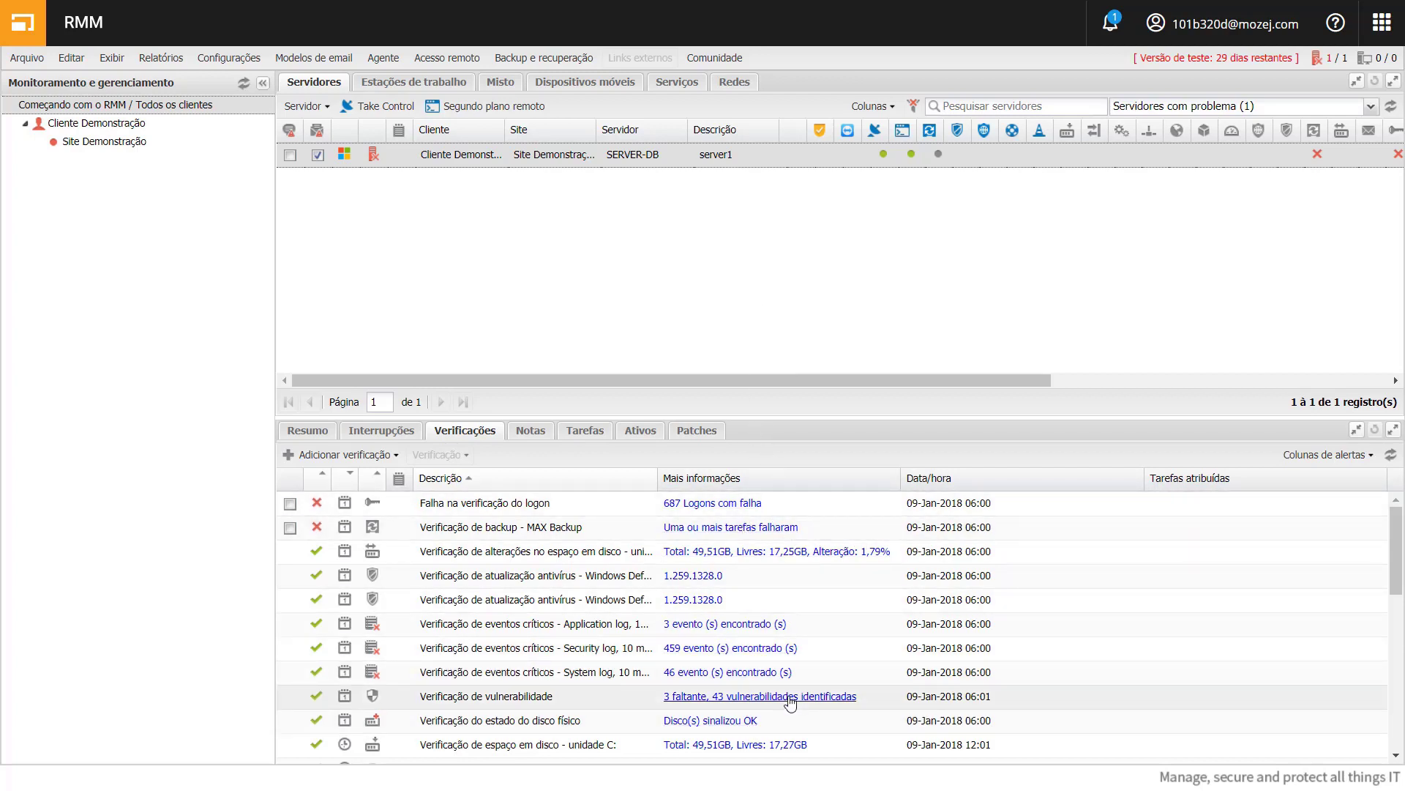
{"action": "right_click", "coordinate": [847, 510]}
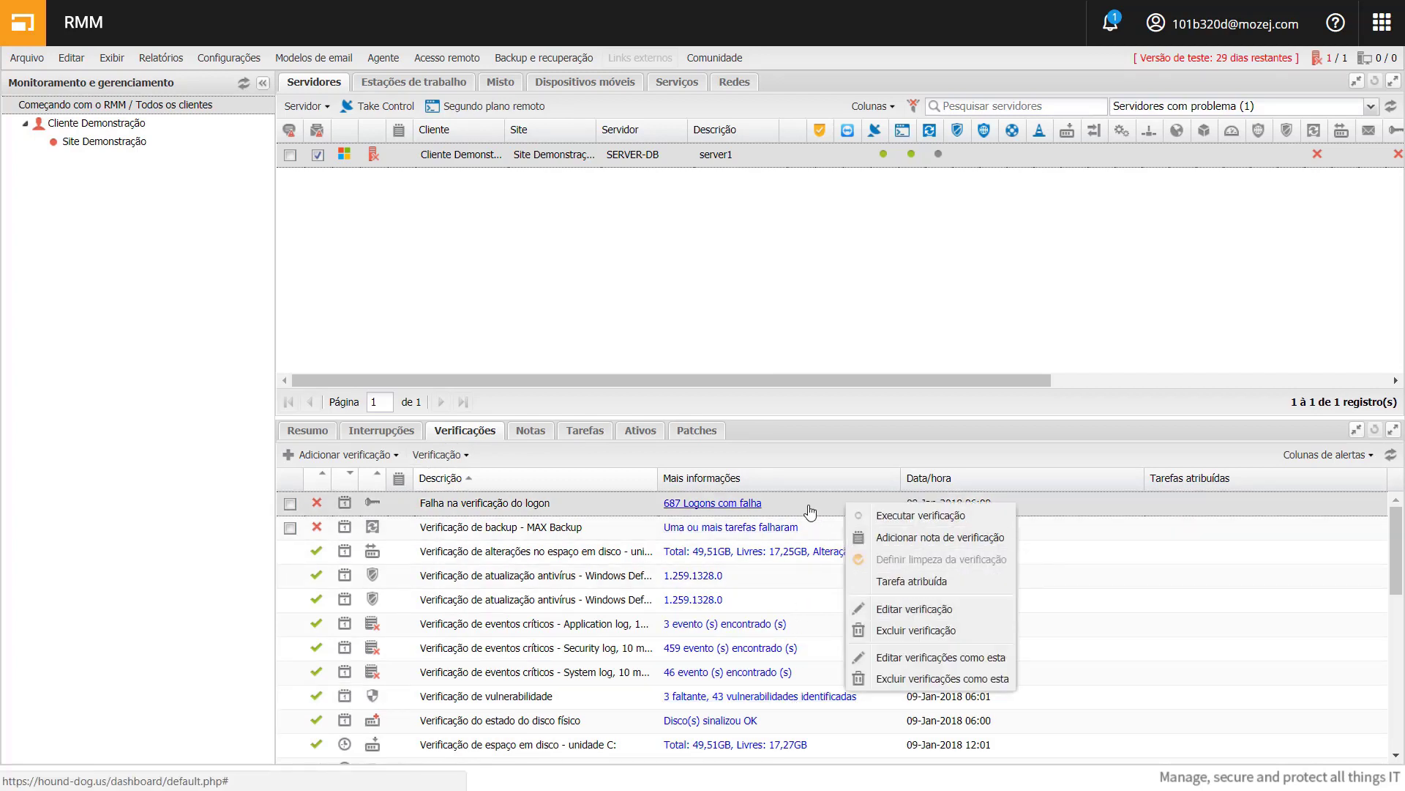
{"action": "right_click", "coordinate": [806, 506]}
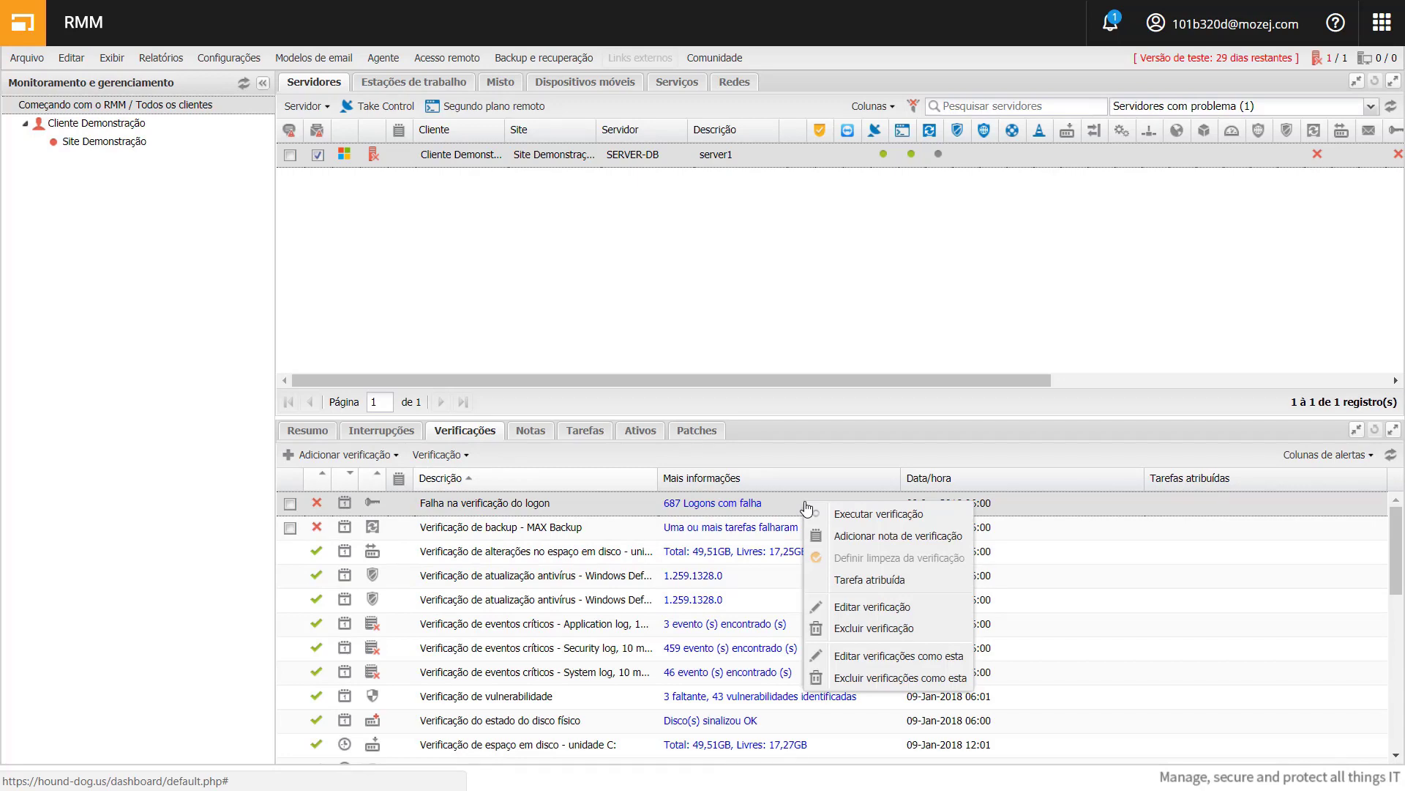
{"action": "left_click", "coordinate": [882, 608]}
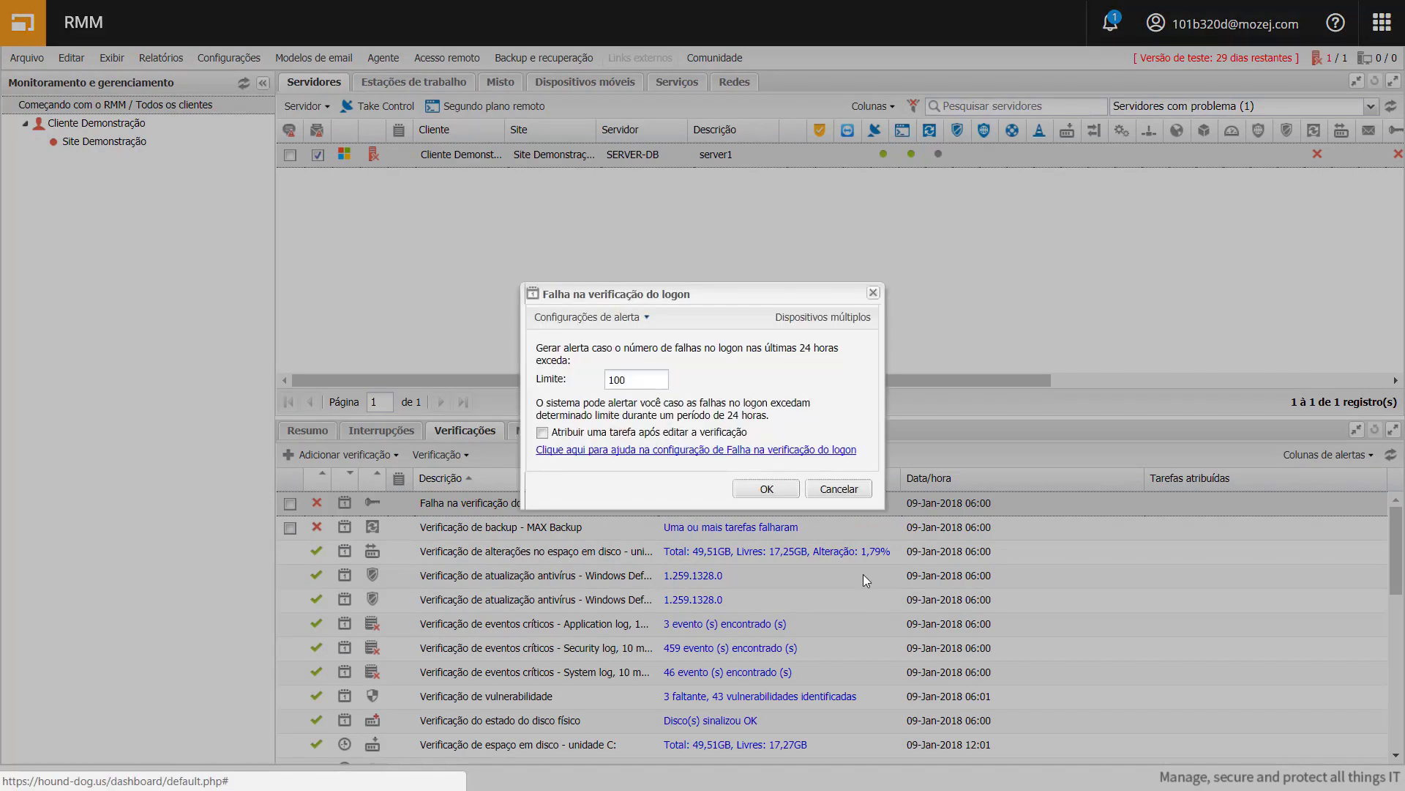
{"action": "left_click_drag", "start_coordinate": [787, 286], "coordinate": [989, 224]}
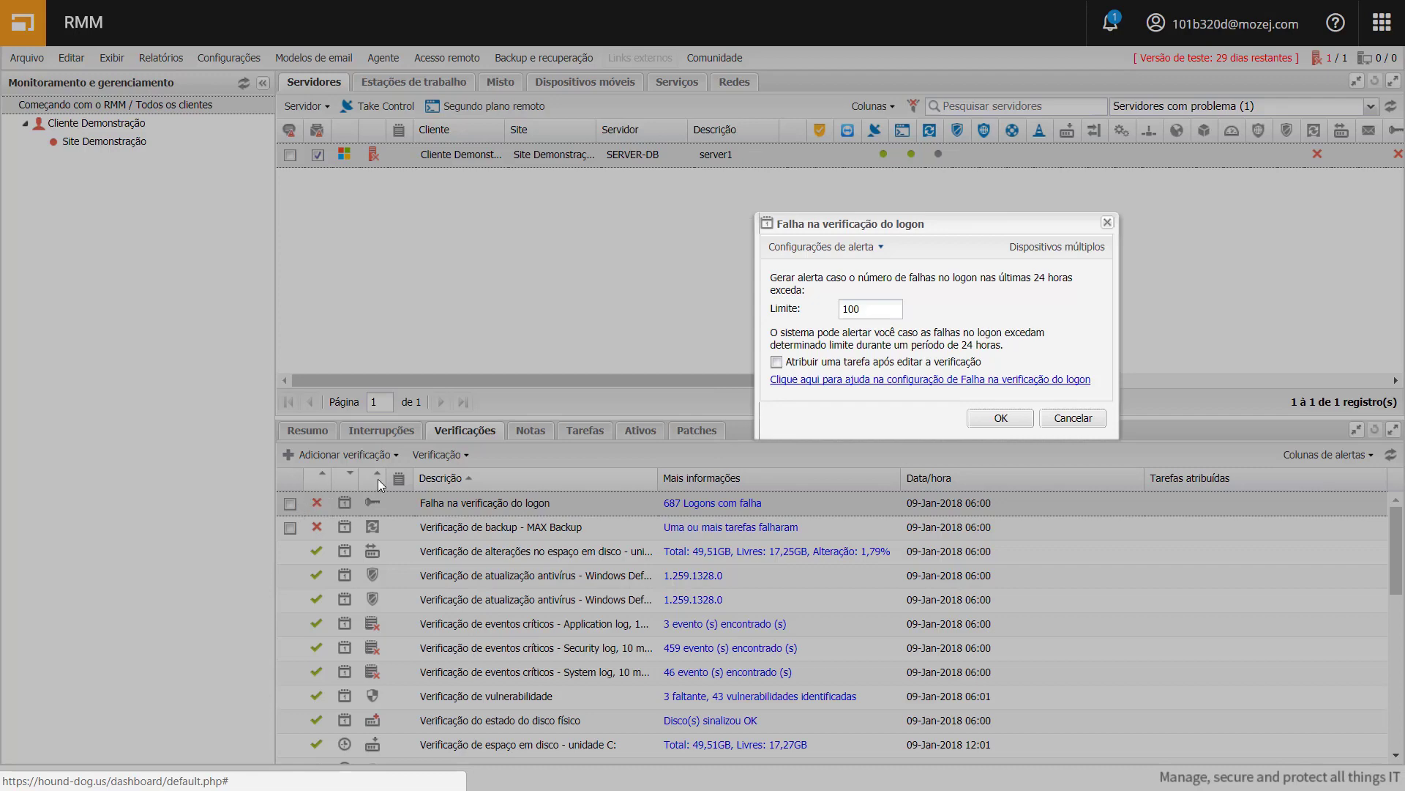
{"action": "left_click", "coordinate": [1073, 418]}
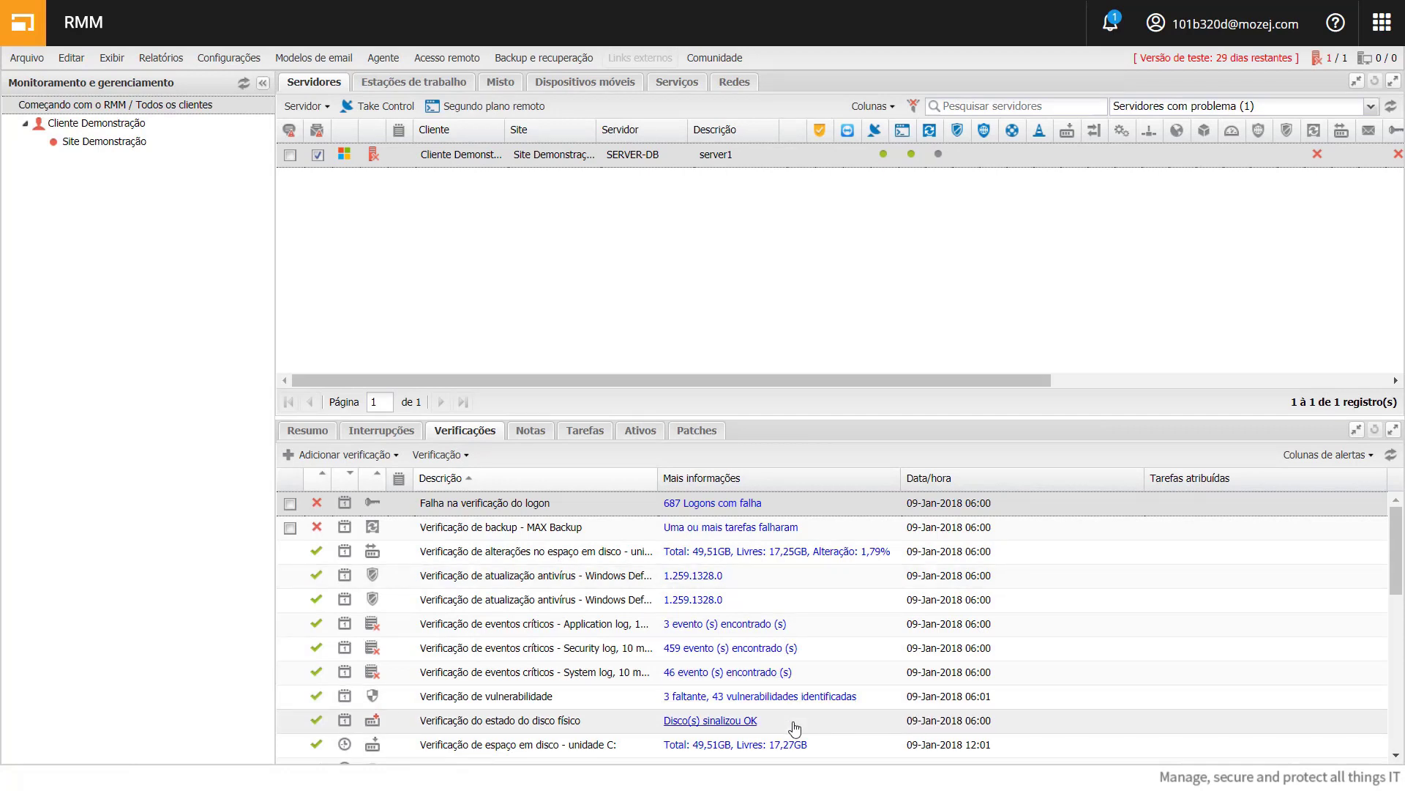
Step: View the disk space check's limit and available units for drive C:, and close its settings without changes
{"action": "right_click", "coordinate": [822, 748]}
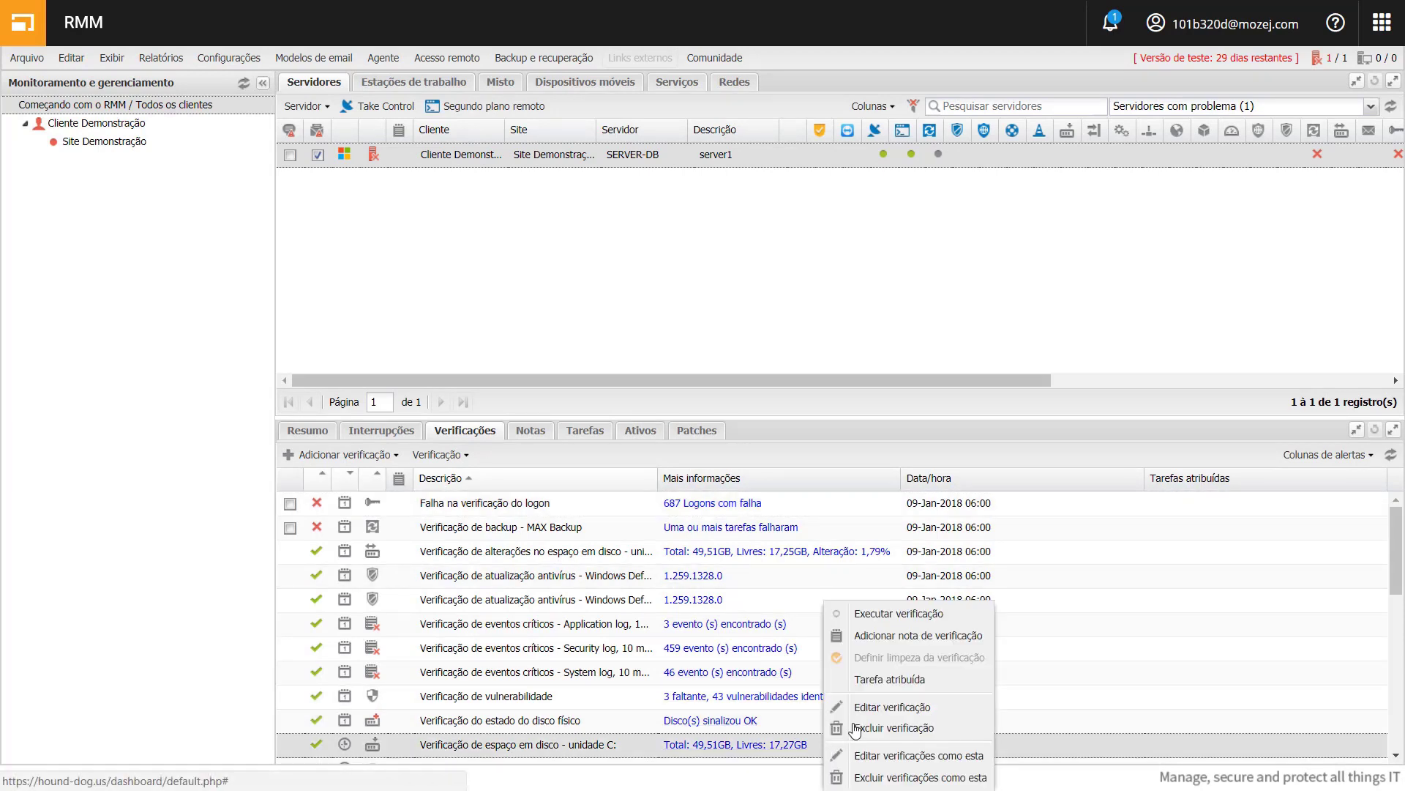
{"action": "left_click", "coordinate": [891, 707]}
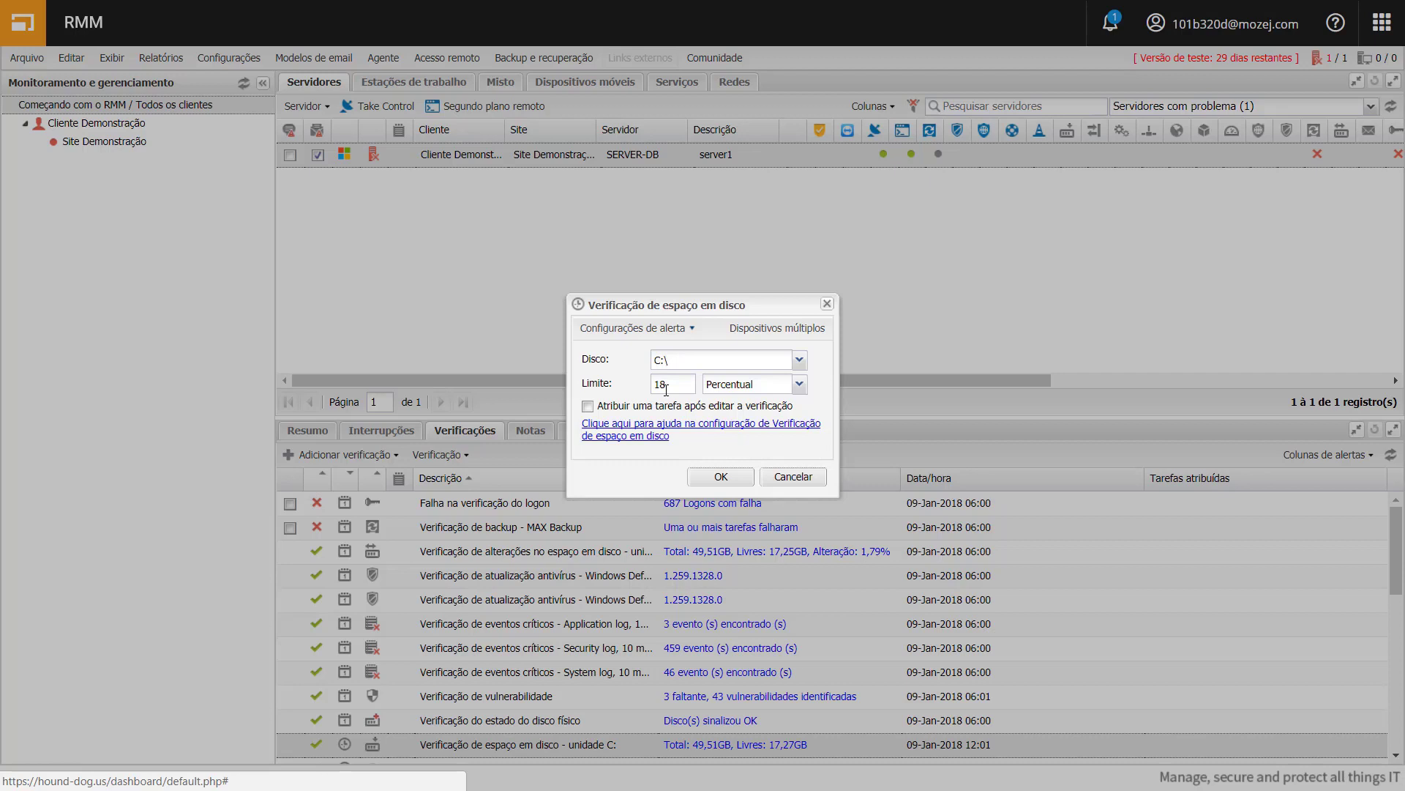
{"action": "left_click", "coordinate": [800, 387]}
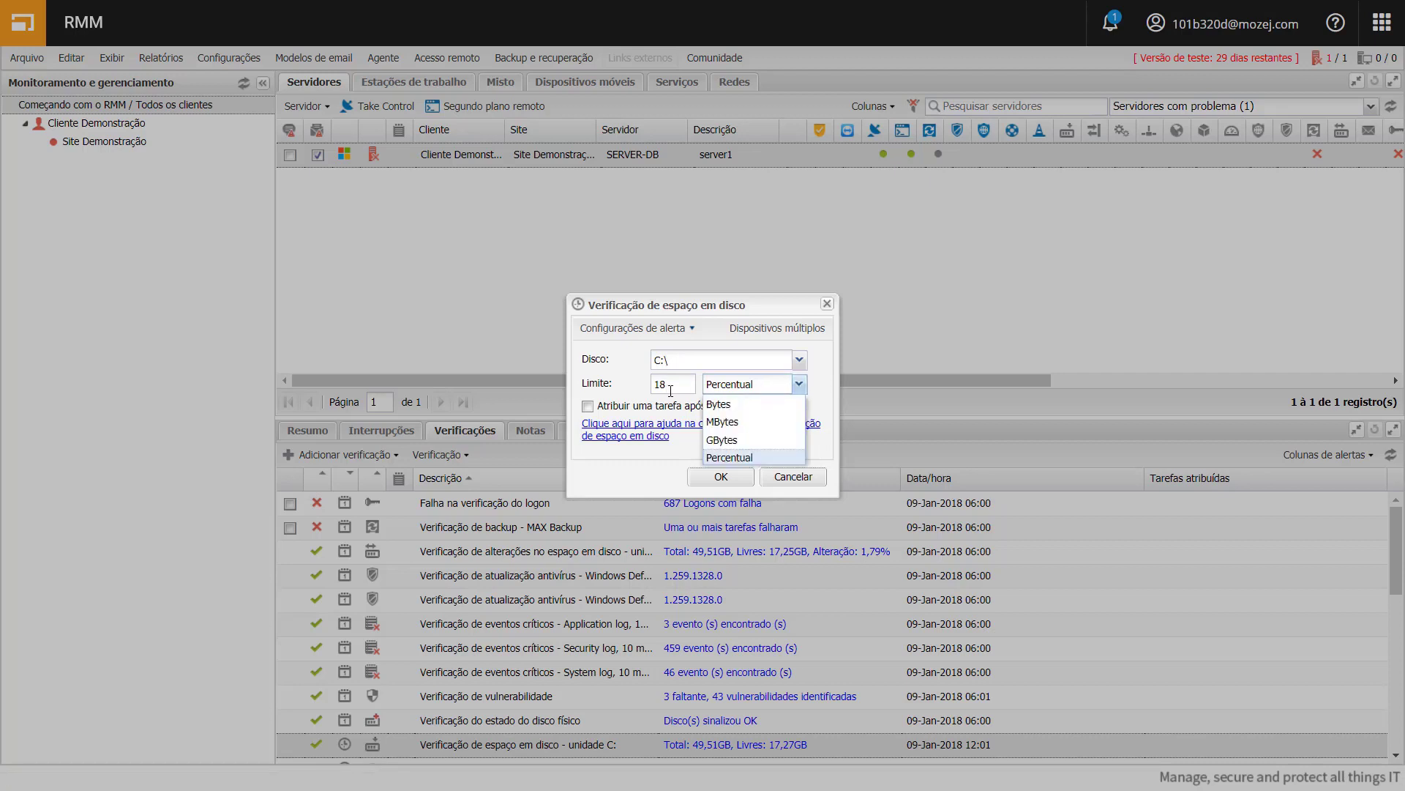
{"action": "left_click", "coordinate": [832, 306]}
{"action": "left_click", "coordinate": [831, 306]}
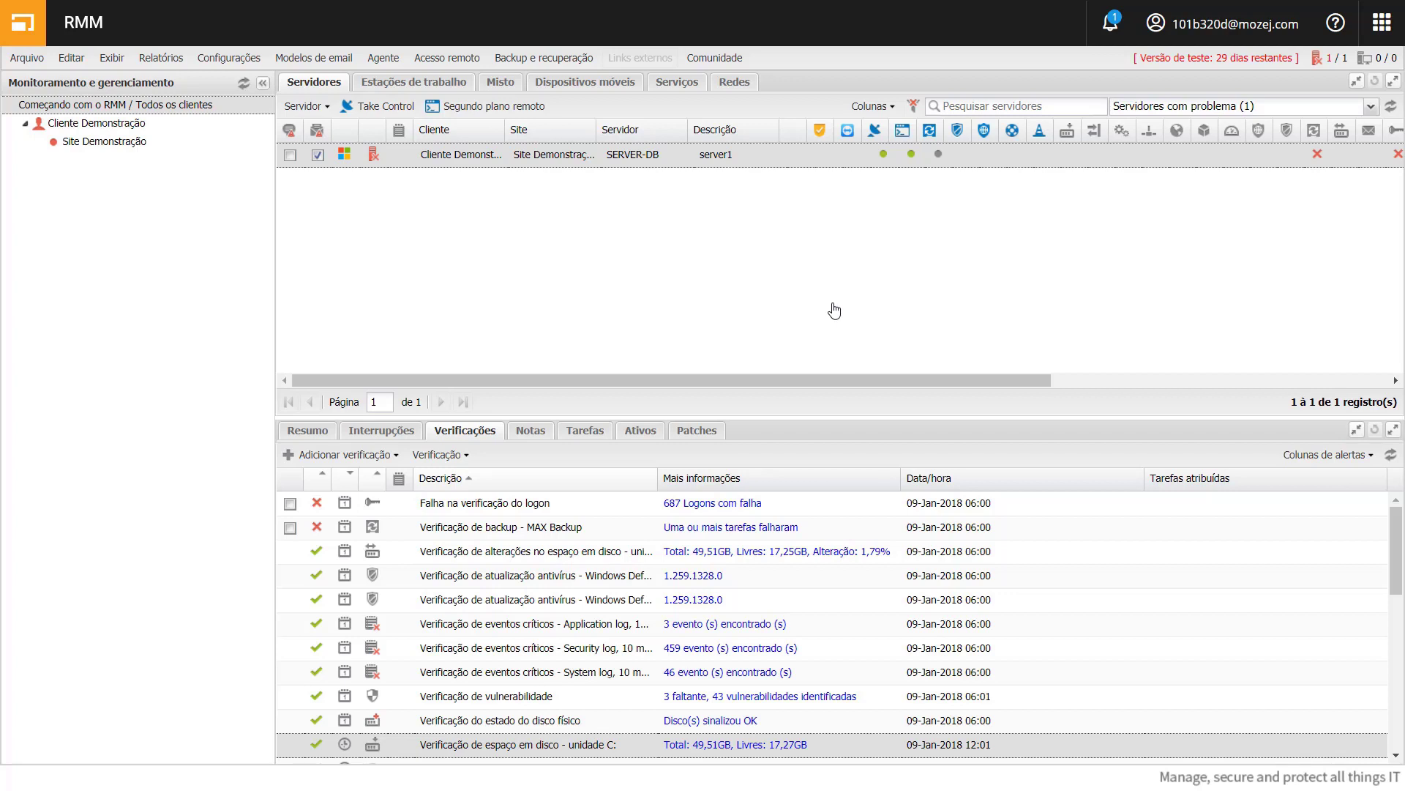
Step: View the version details of the Windows Defender Antispyware update check and close them
{"action": "left_click", "coordinate": [693, 576]}
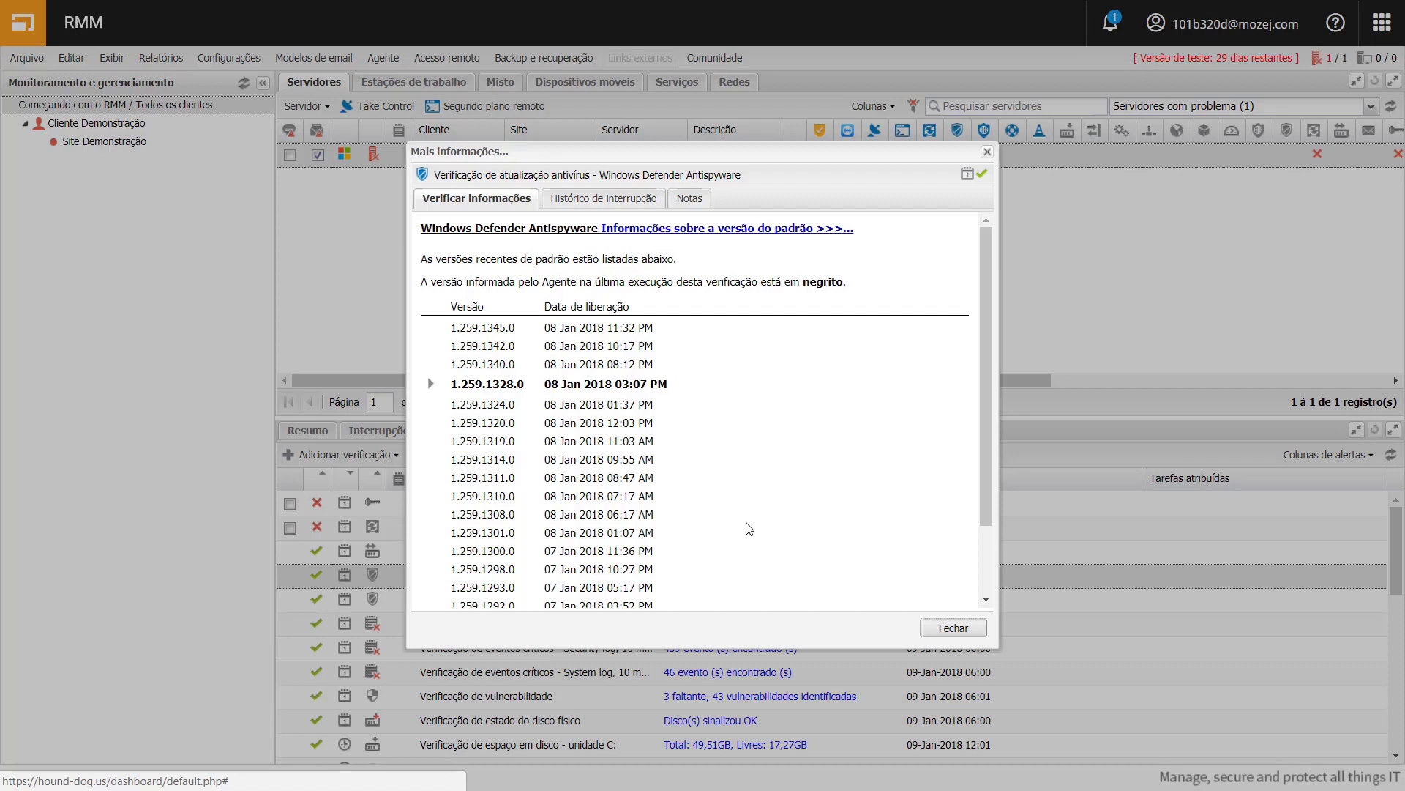
{"action": "left_click", "coordinate": [987, 153]}
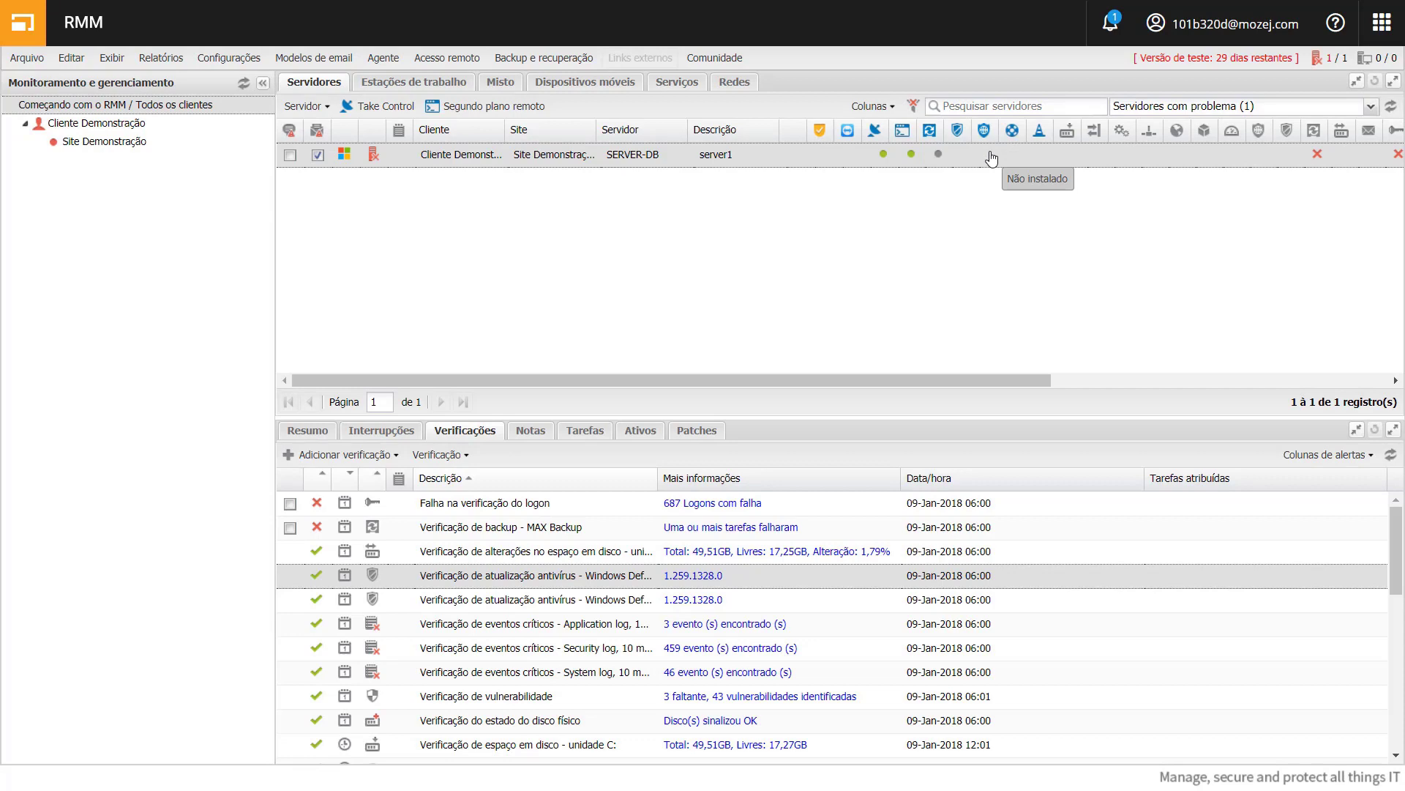
Step: Set the "Spooler de Impressão" Windows service check to restart the service if "Interrompido" and save
{"action": "scroll", "coordinate": [835, 732], "scroll_direction": "down", "scroll_amount": 10}
{"action": "right_click", "coordinate": [834, 752]}
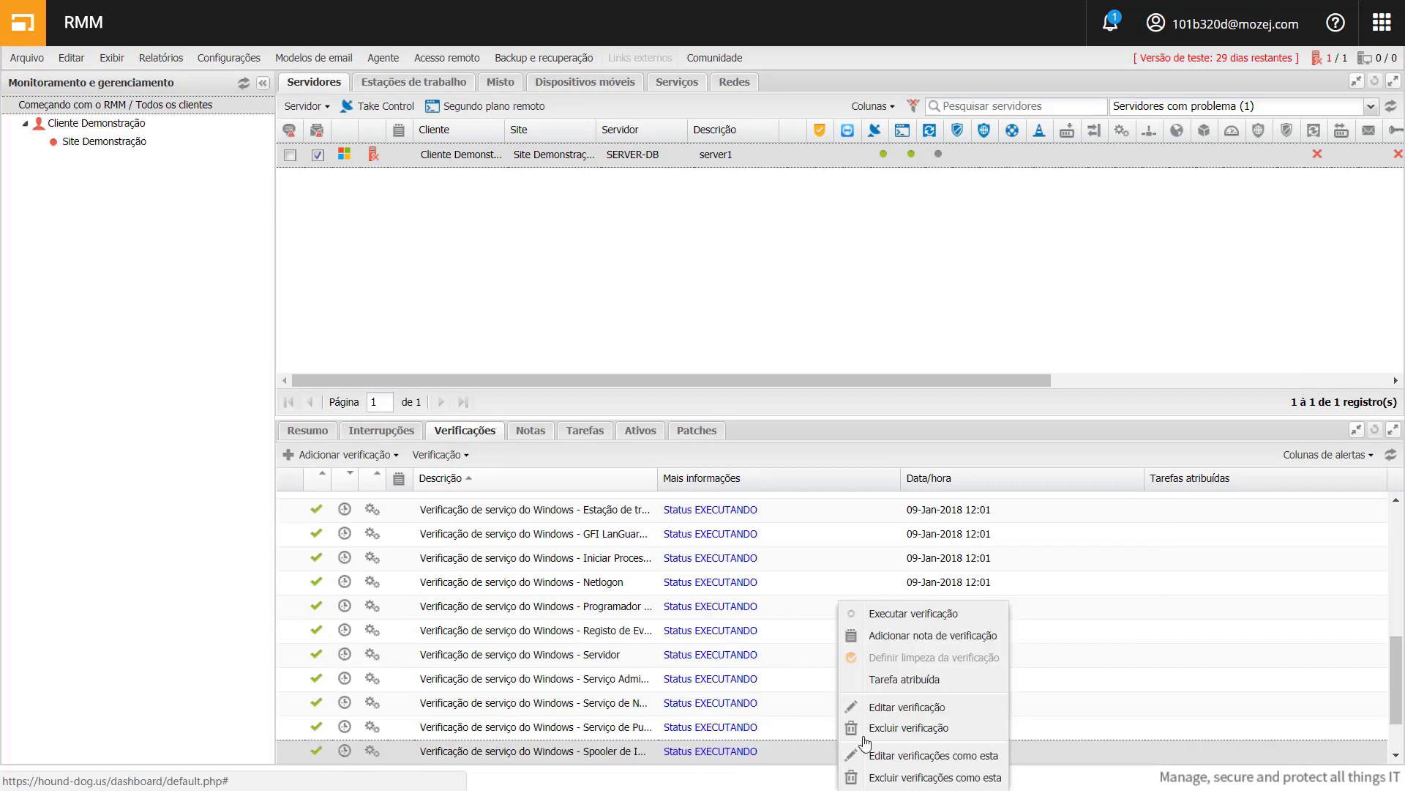
{"action": "left_click", "coordinate": [904, 708]}
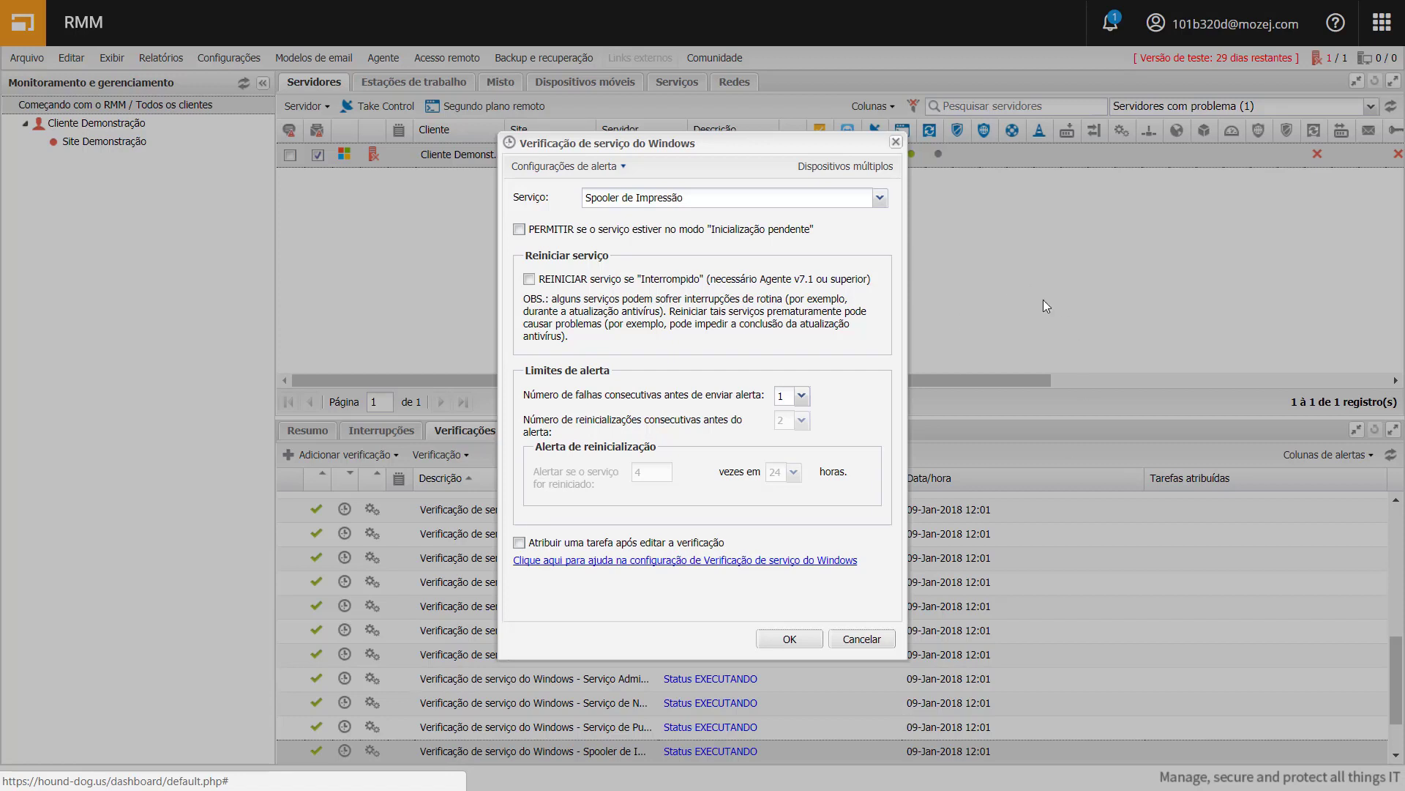
{"action": "left_click", "coordinate": [529, 279]}
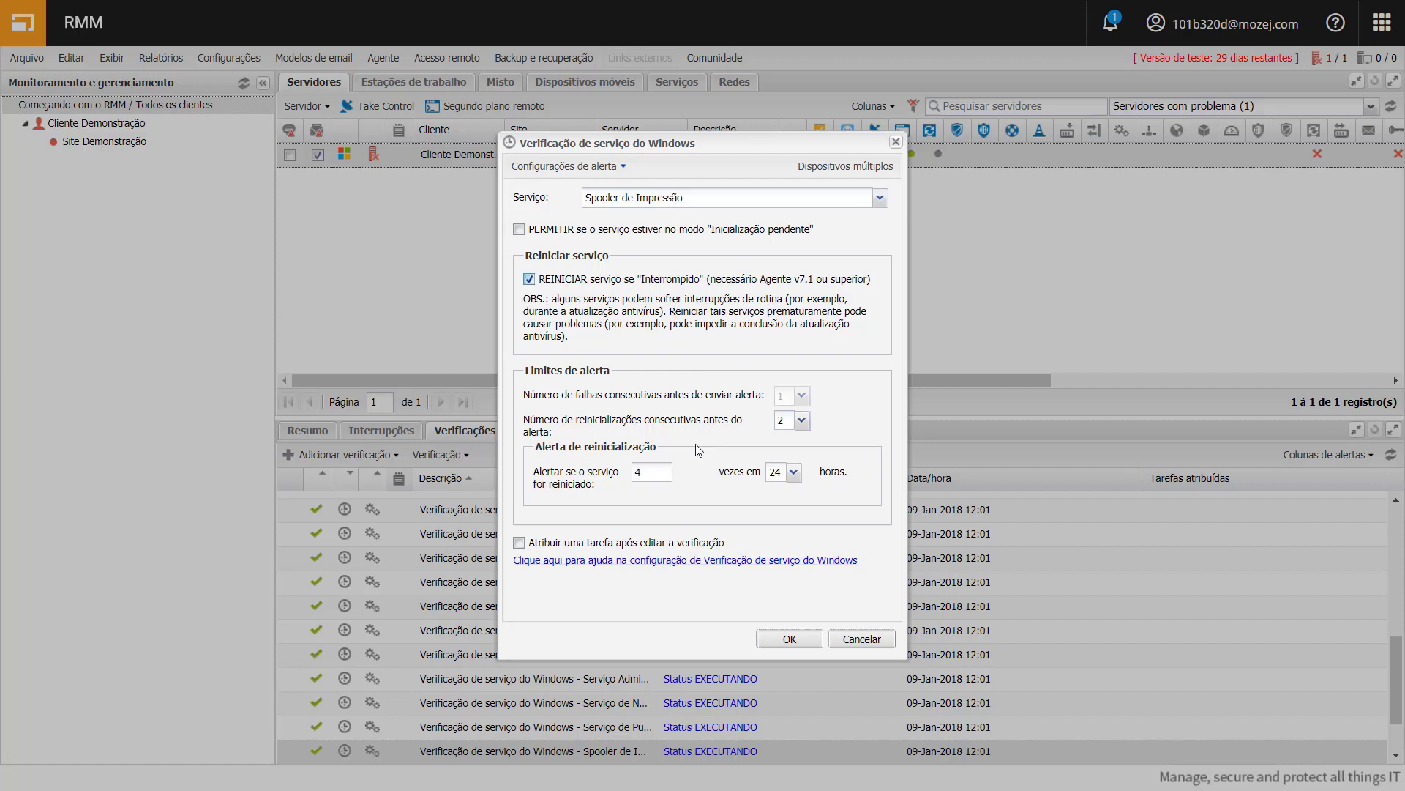
{"action": "left_click", "coordinate": [800, 644]}
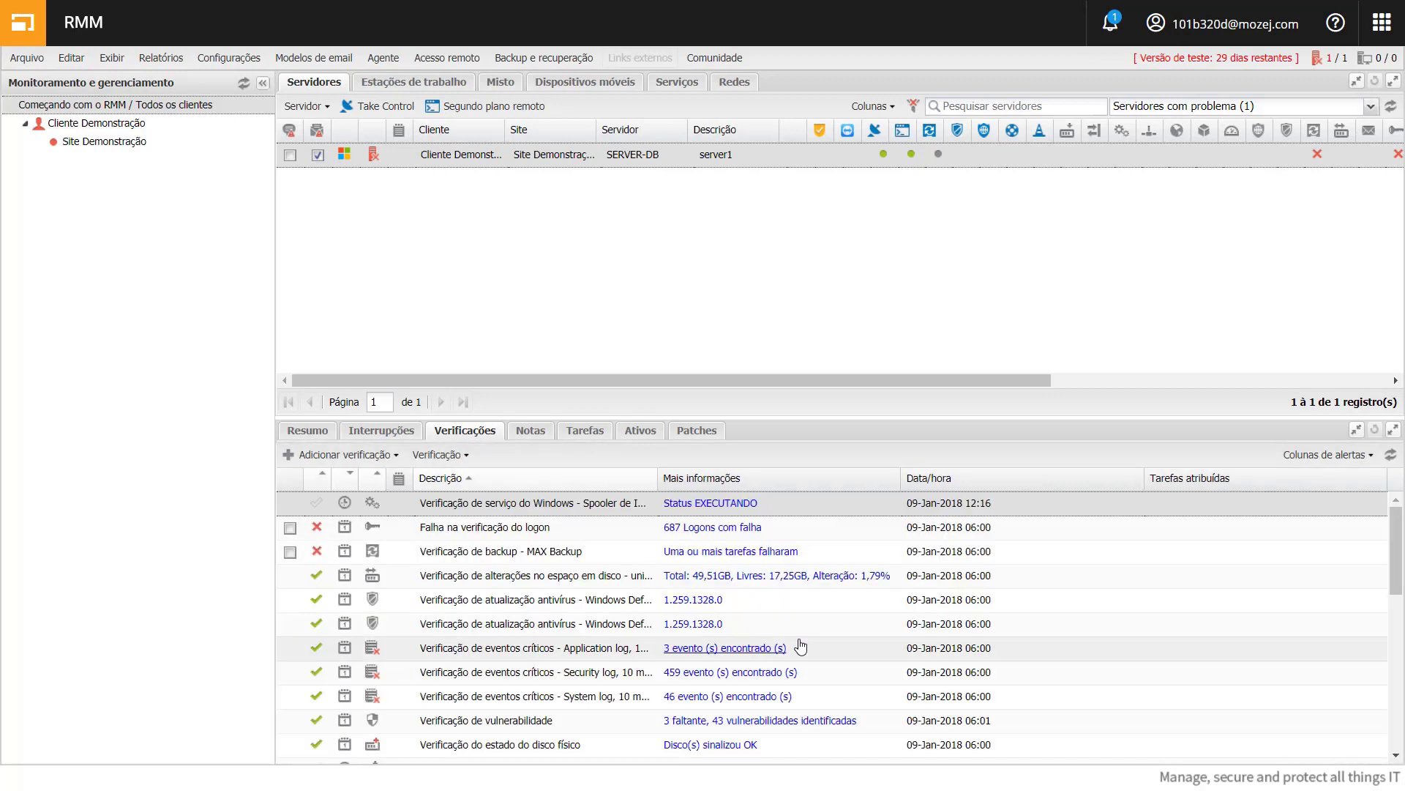
Step: View the edit settings of the Application log critical events check and cancel without changes
{"action": "scroll", "coordinate": [801, 644], "scroll_direction": "down", "scroll_amount": 3}
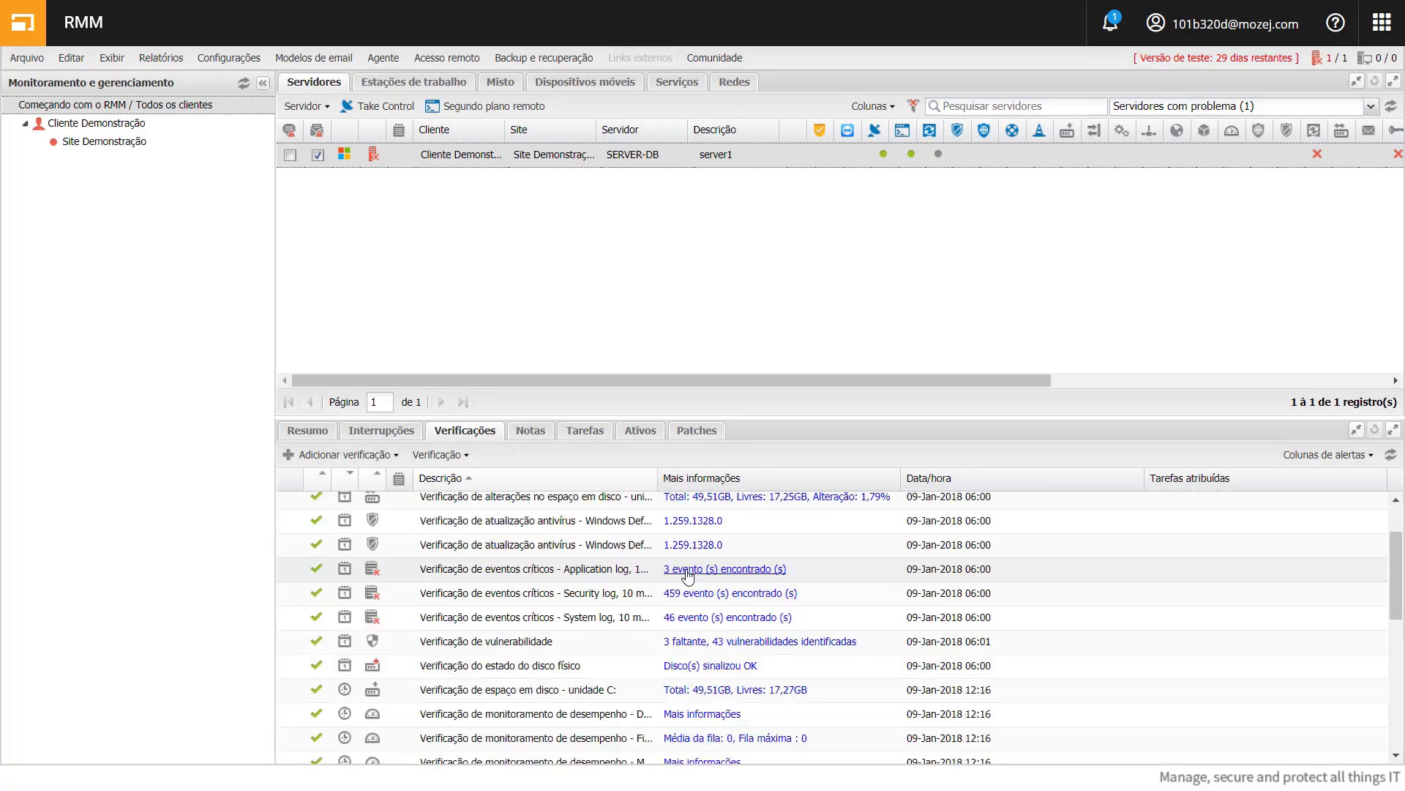
{"action": "right_click", "coordinate": [817, 578]}
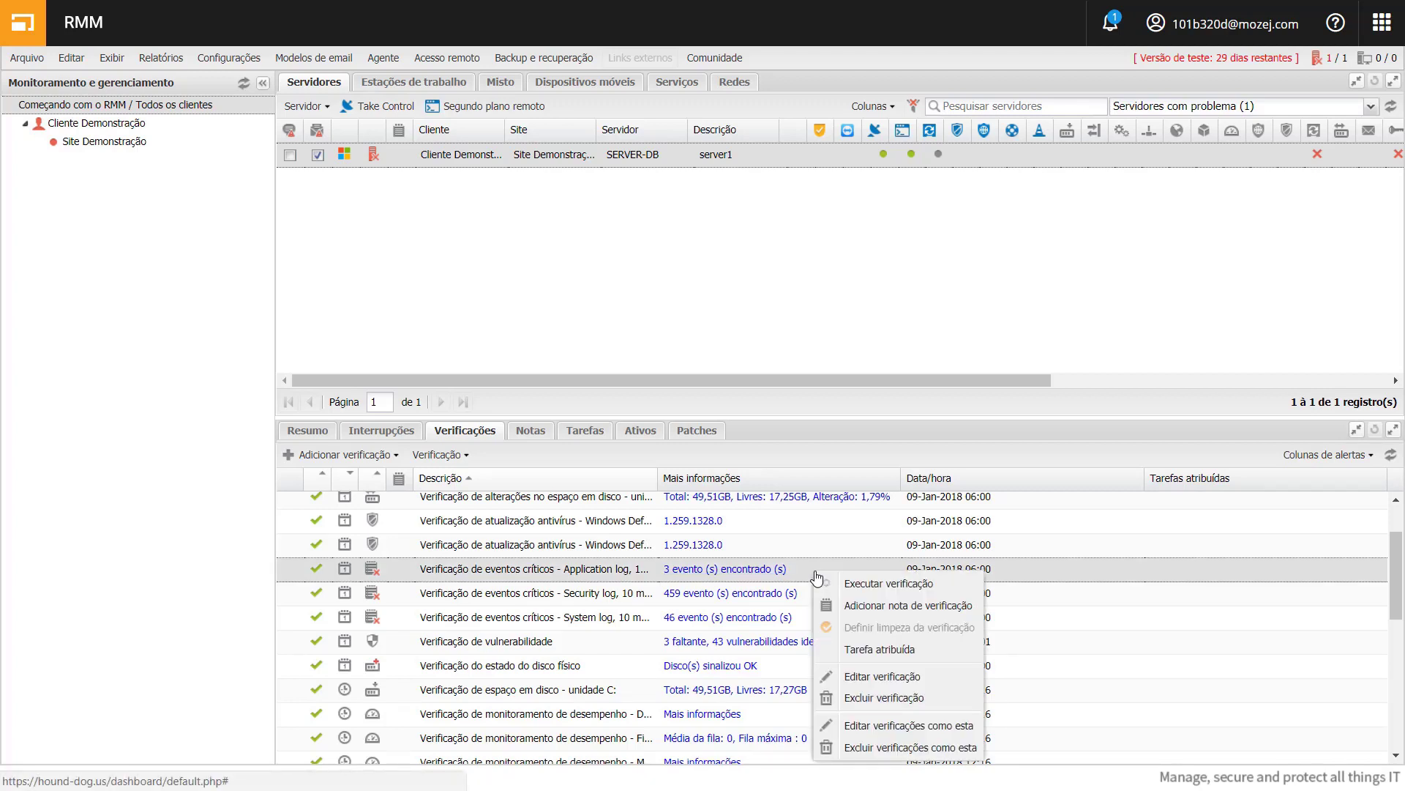
{"action": "left_click", "coordinate": [879, 696]}
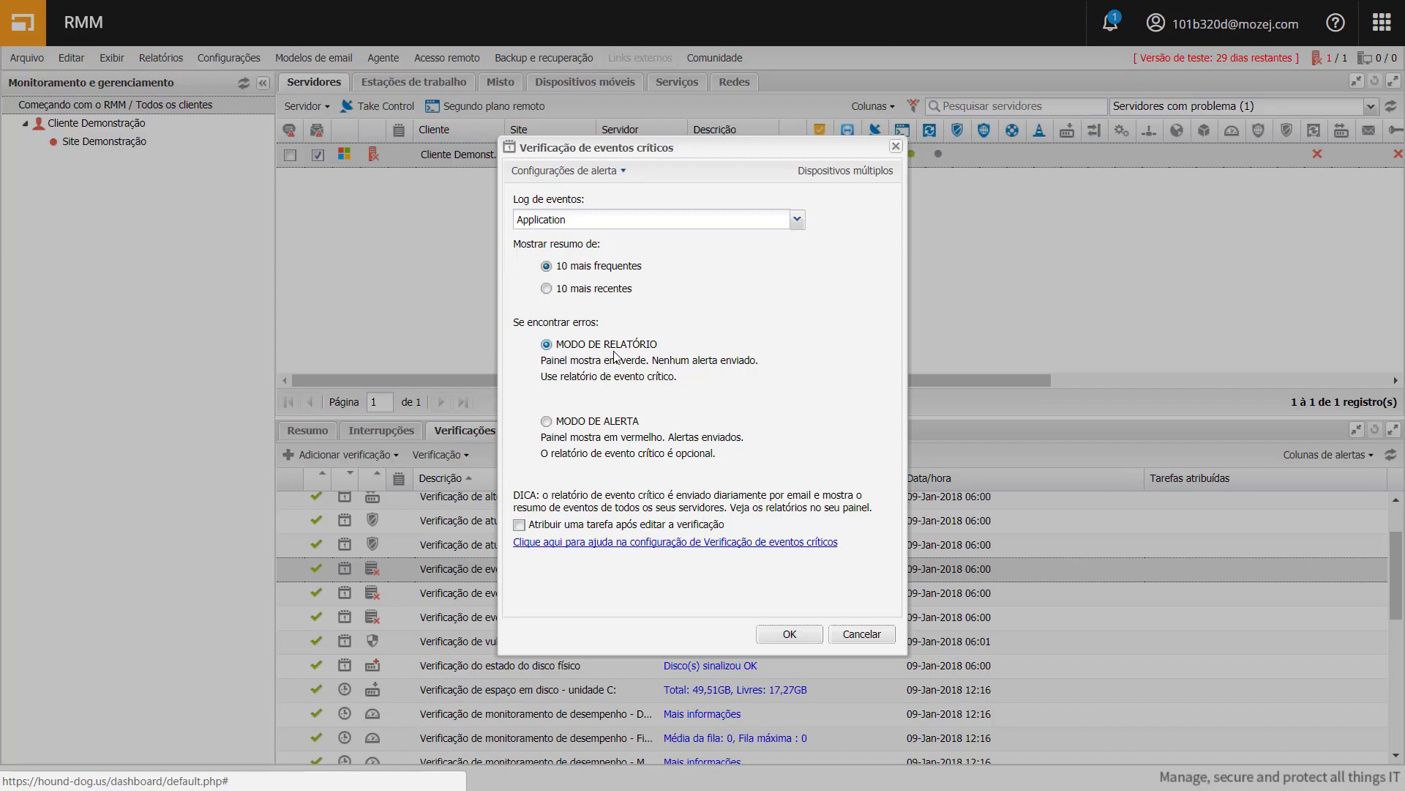
{"action": "left_click", "coordinate": [867, 637]}
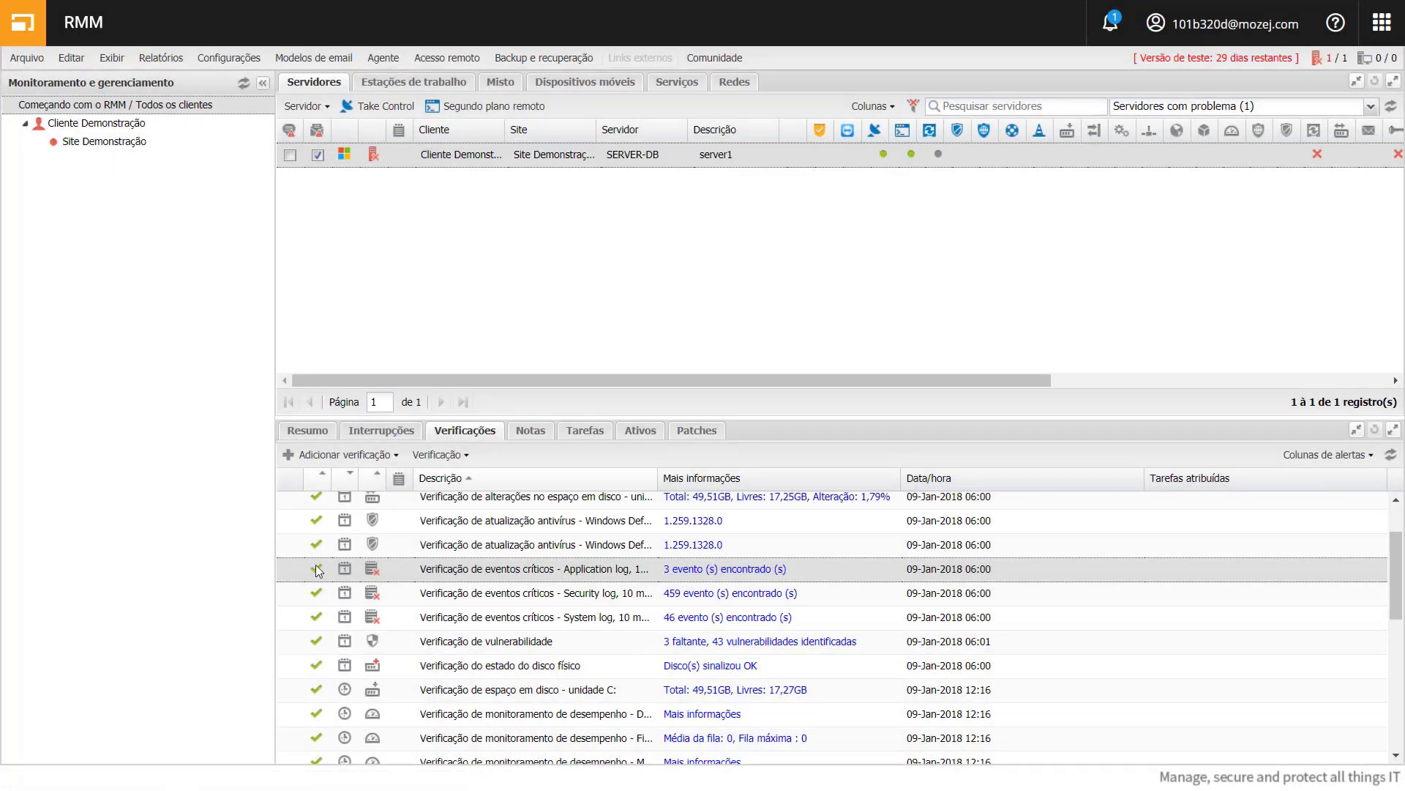
Step: Try "MODO DE ALERTA" on the Application log critical events check, return it to "MODO DE RELATÓRIO" and save
{"action": "right_click", "coordinate": [827, 575]}
{"action": "left_click", "coordinate": [884, 676]}
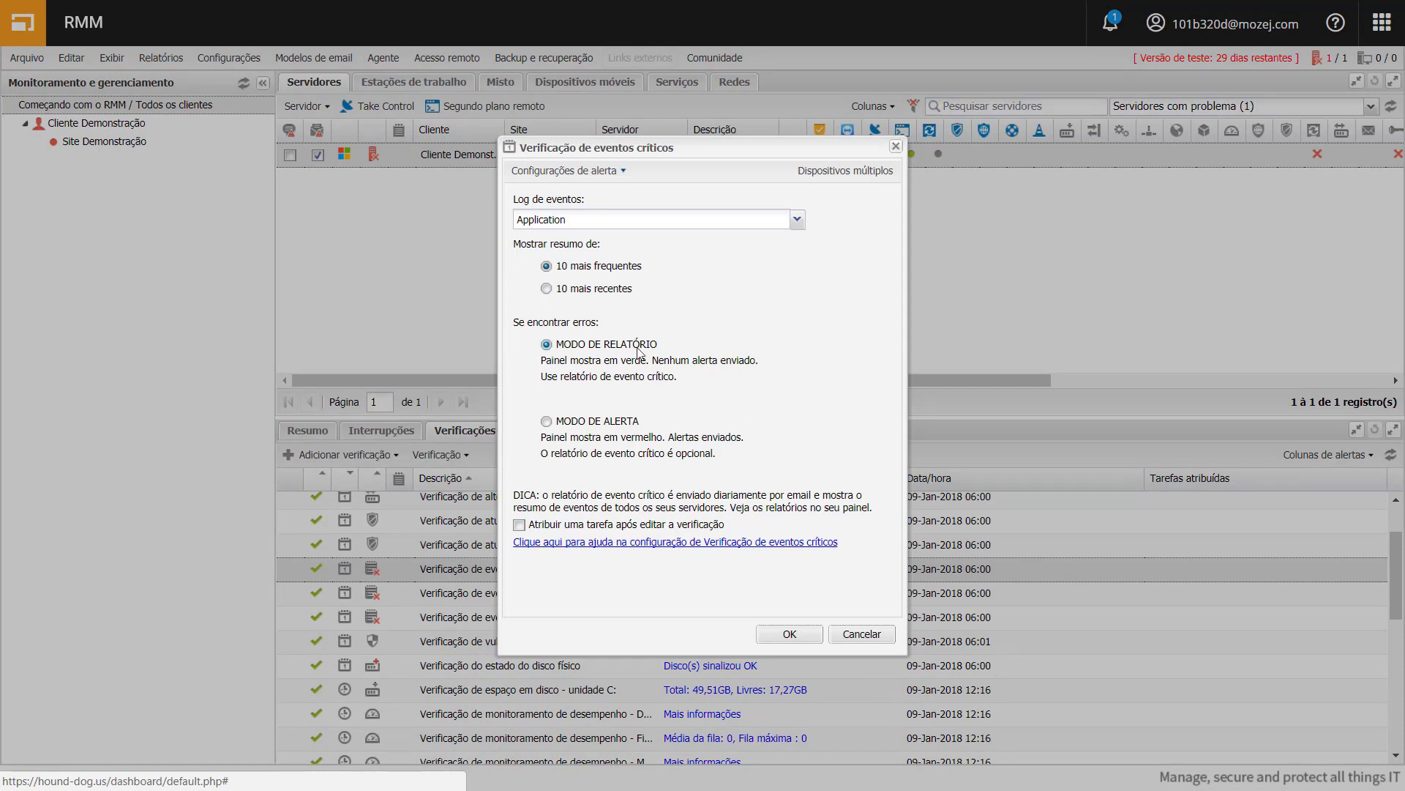
{"action": "left_click", "coordinate": [547, 422]}
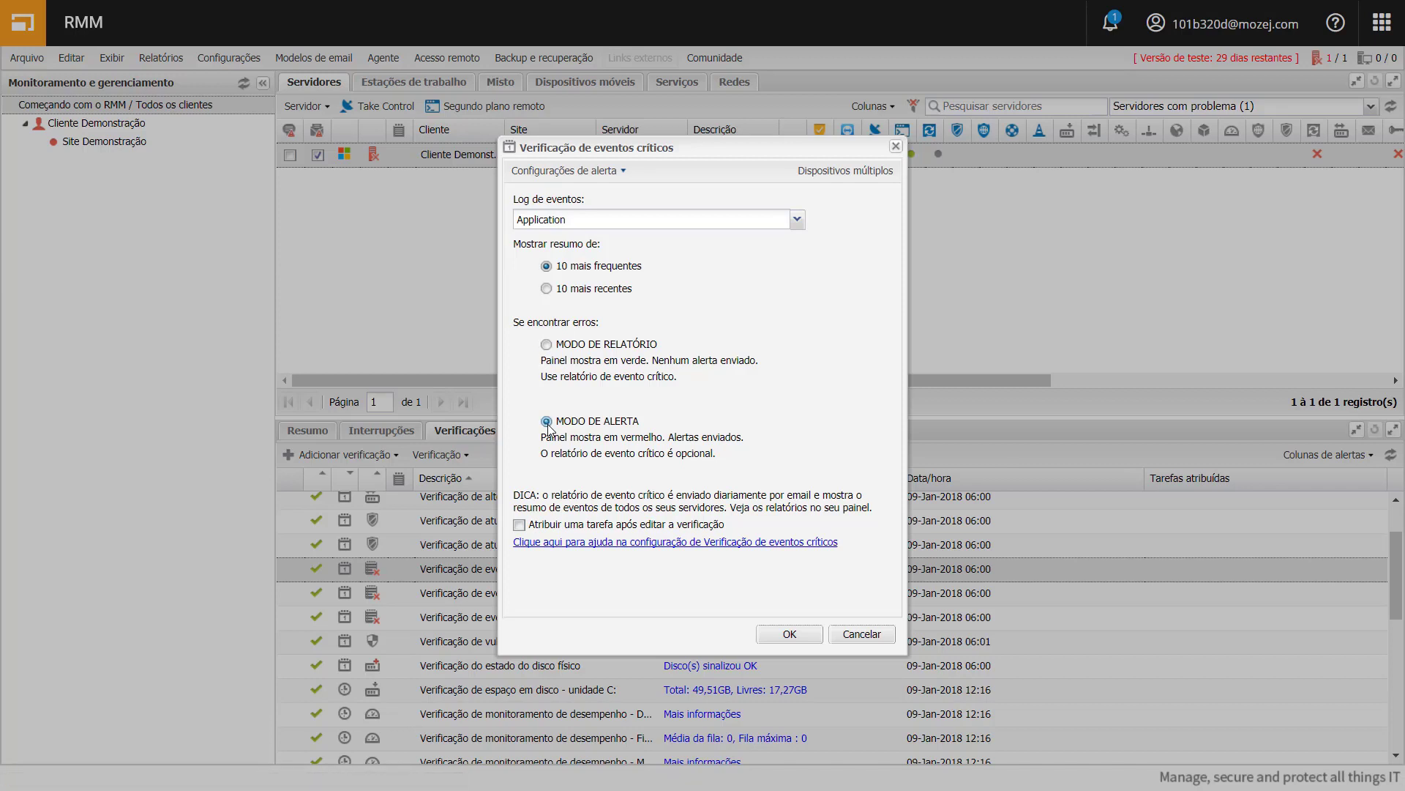
{"action": "left_click", "coordinate": [546, 344]}
{"action": "left_click", "coordinate": [789, 633]}
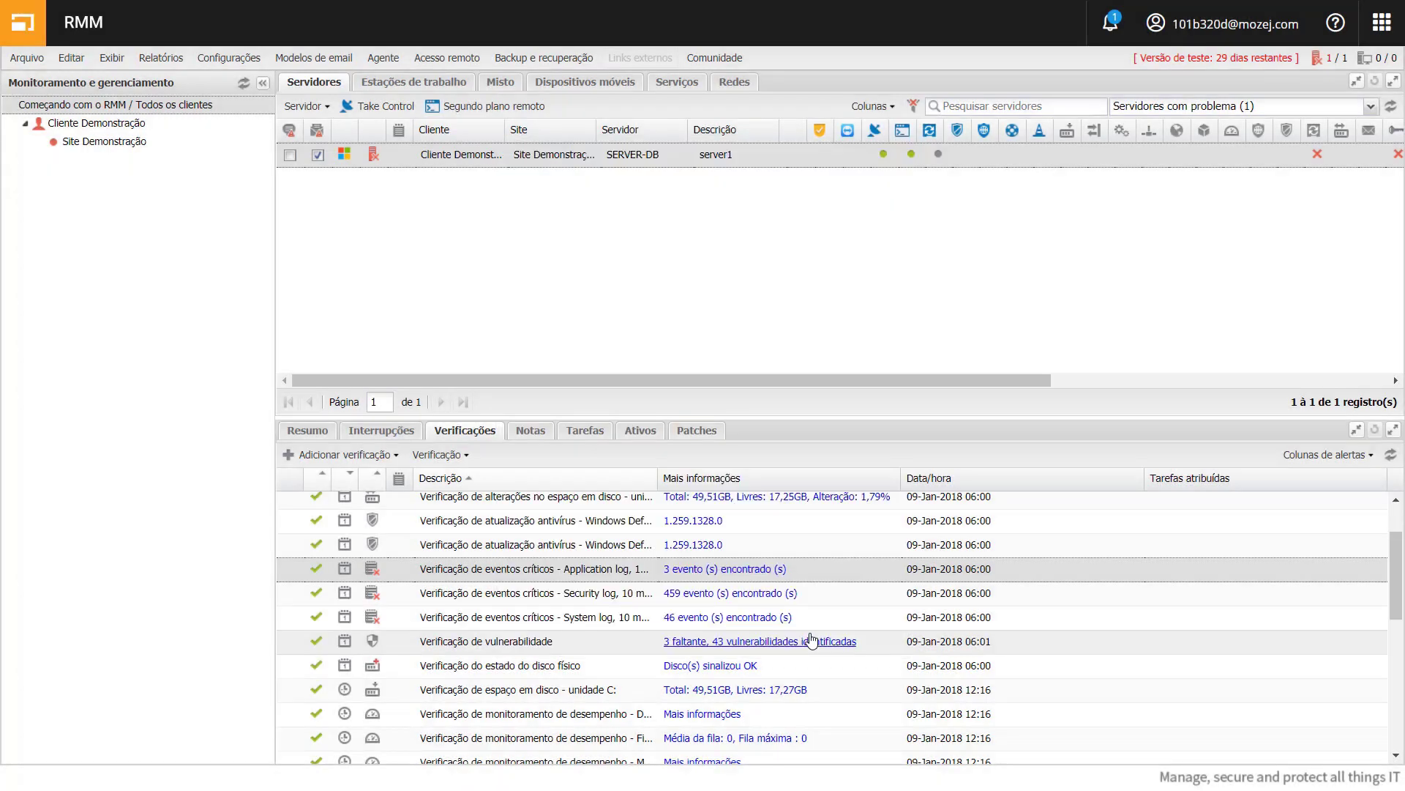
Step: View the Application log check's events and try an exclusion for MSSQLSERVER event 18456 on "Todos os servidores", then cancel it
{"action": "left_click", "coordinate": [718, 570]}
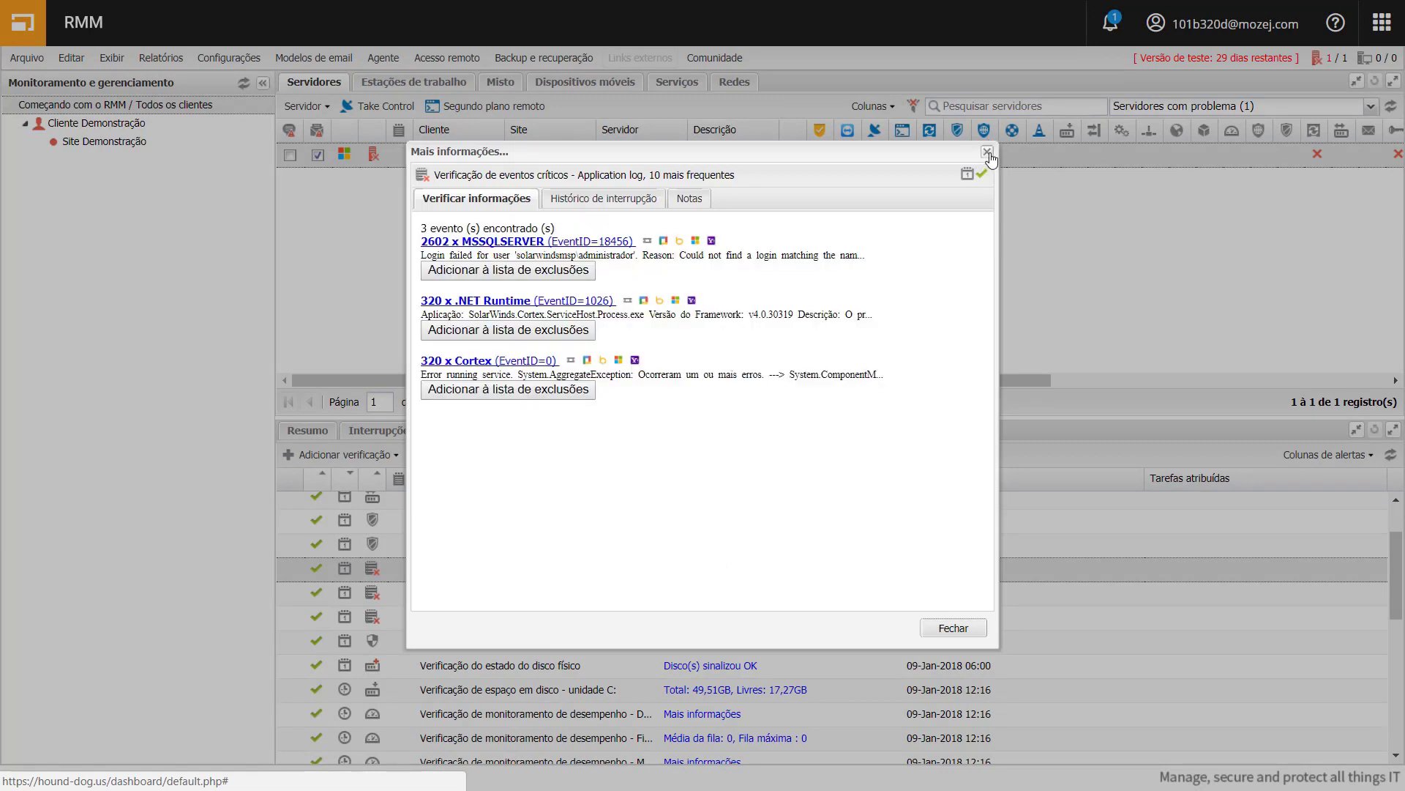
{"action": "left_click", "coordinate": [990, 150]}
{"action": "left_click", "coordinate": [740, 569]}
{"action": "left_click", "coordinate": [510, 272]}
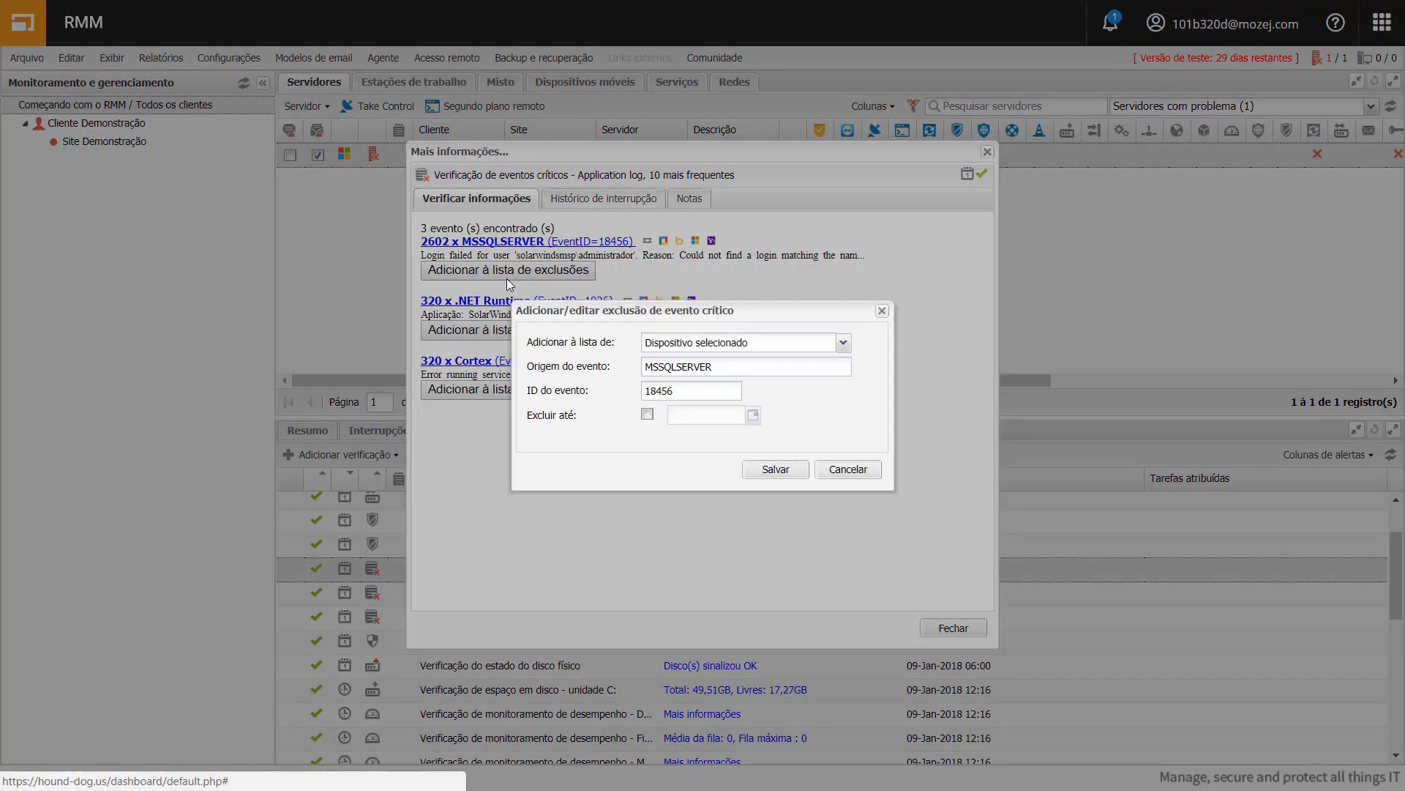
{"action": "left_click", "coordinate": [752, 345]}
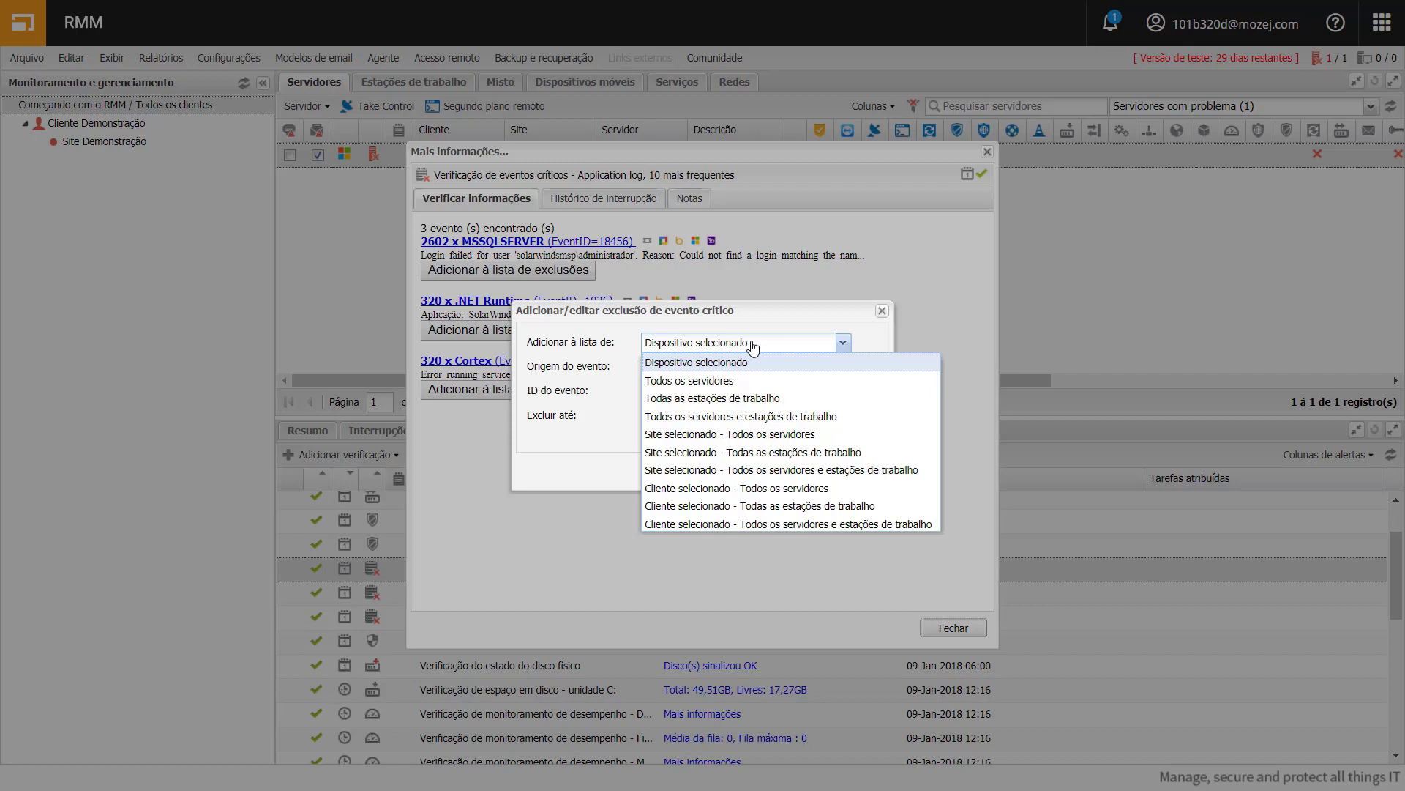
{"action": "left_click", "coordinate": [719, 380]}
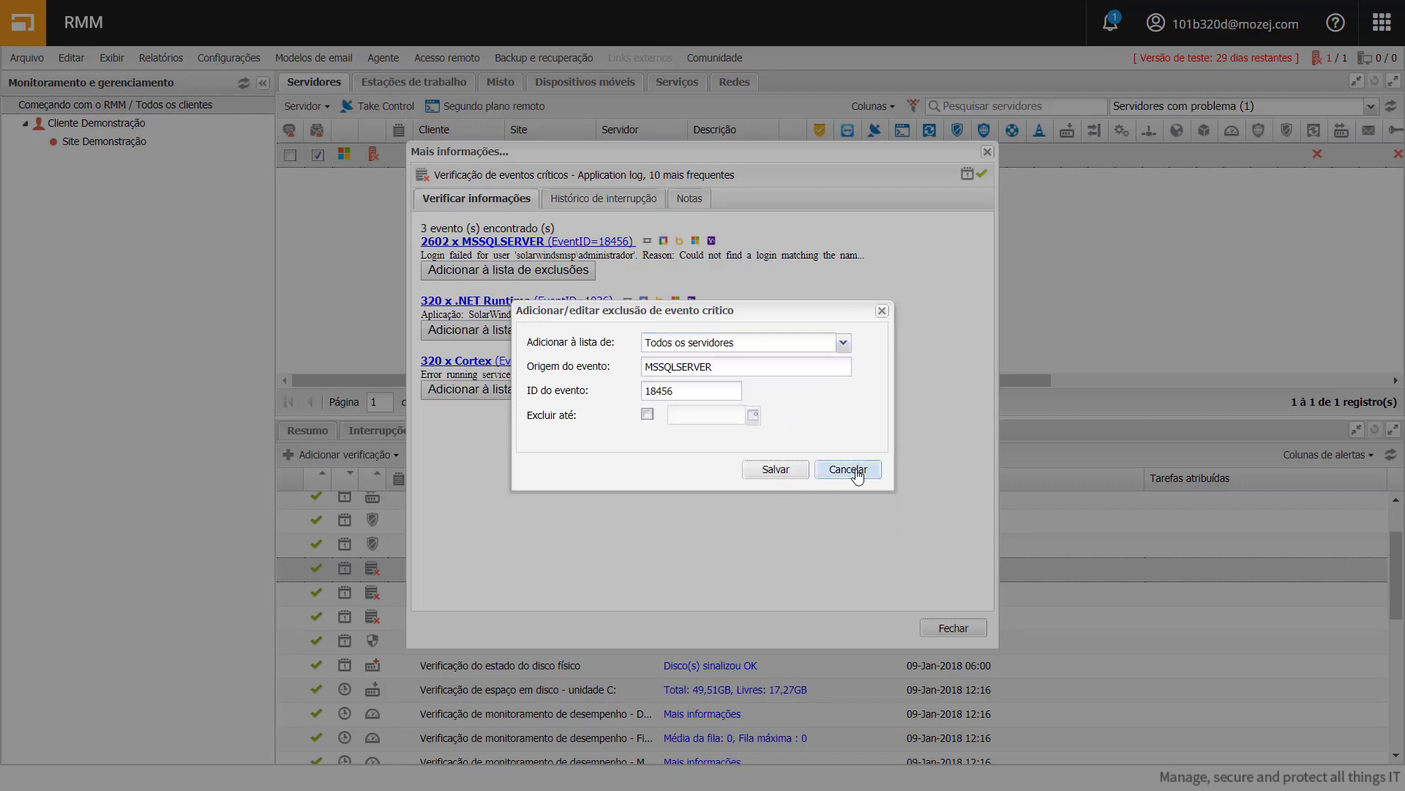
{"action": "left_click", "coordinate": [858, 475]}
{"action": "left_click", "coordinate": [952, 627]}
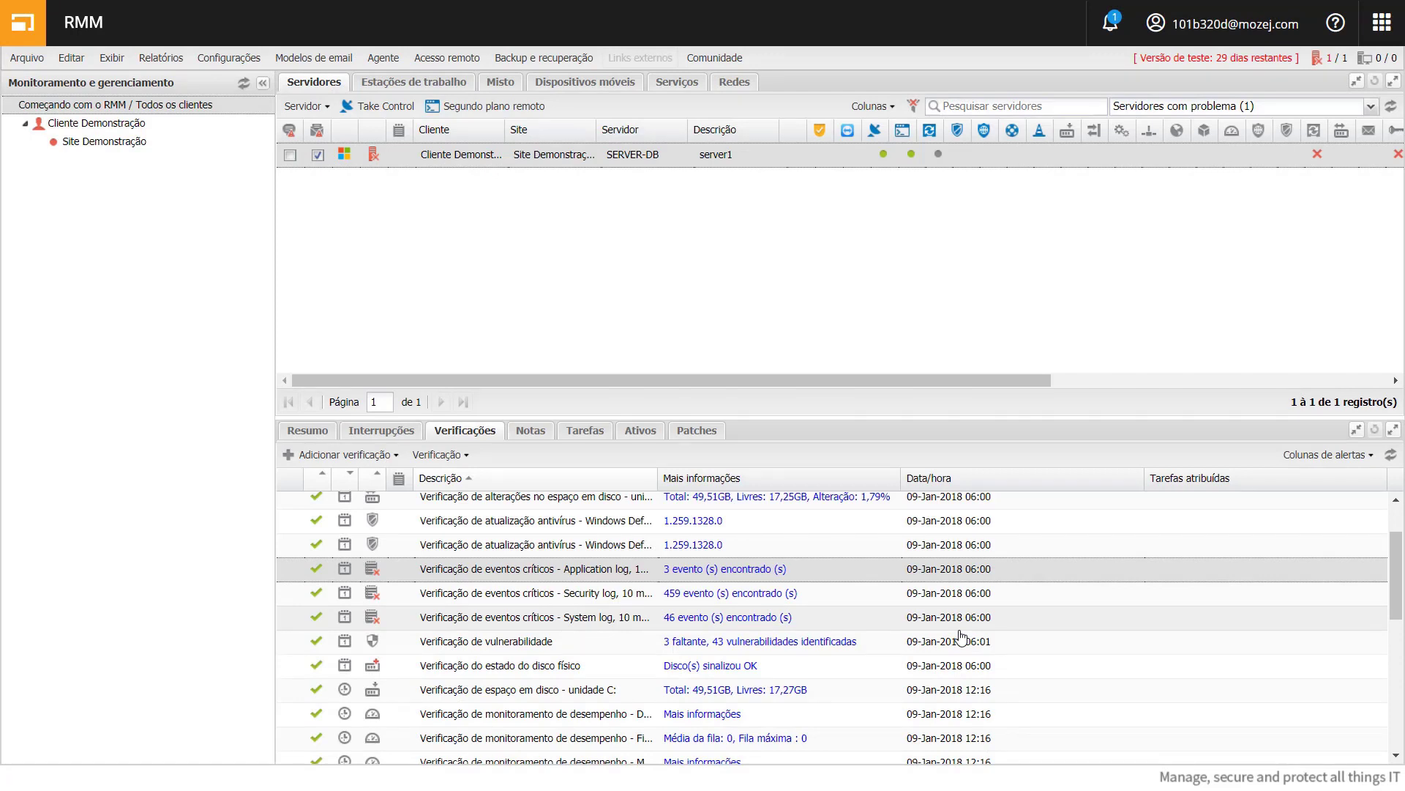
Step: Clear SERVER-DB's failed logon check with "Manter a verificação limpa até a próxima verificação ser executada"
{"action": "left_click_drag", "start_coordinate": [1398, 558], "coordinate": [1398, 532]}
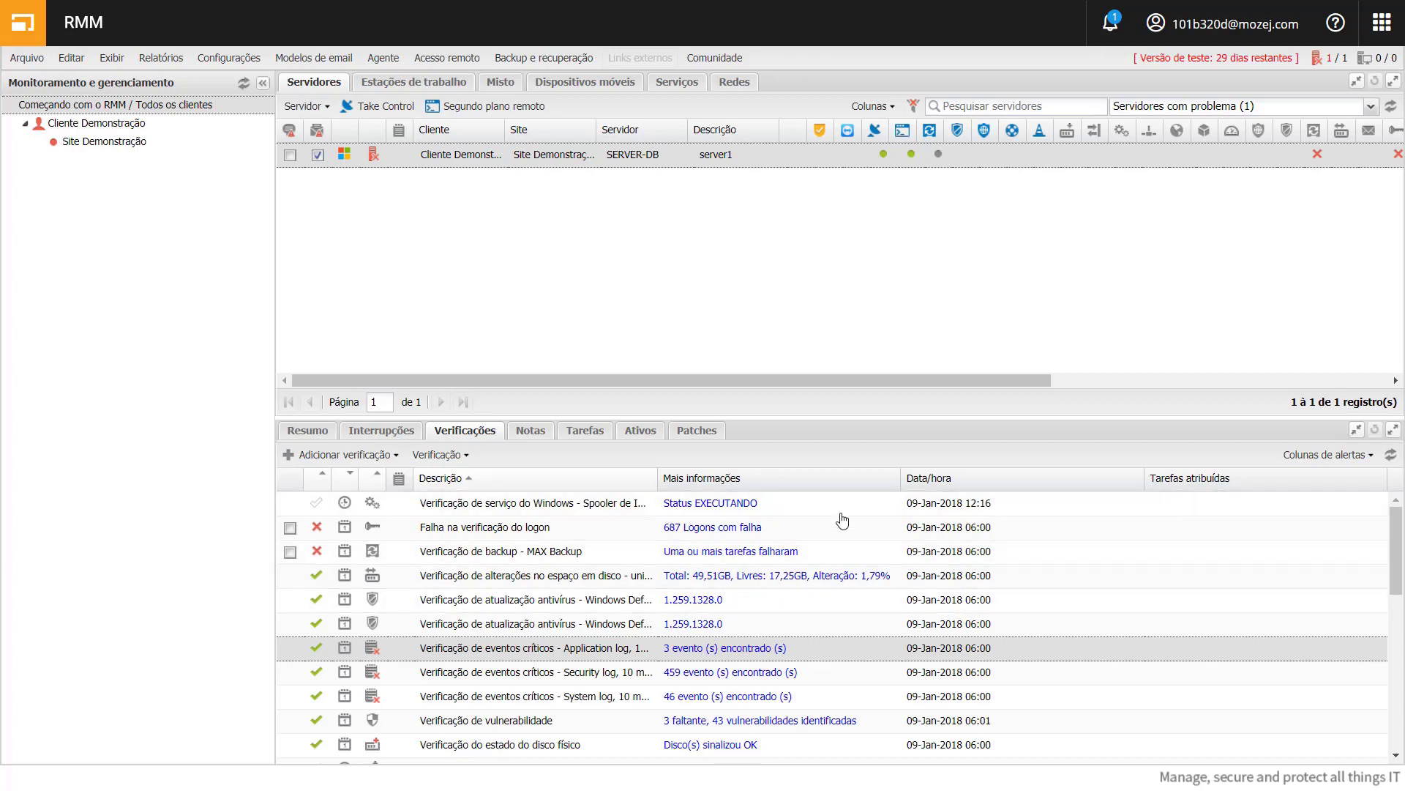
{"action": "left_click", "coordinate": [290, 527]}
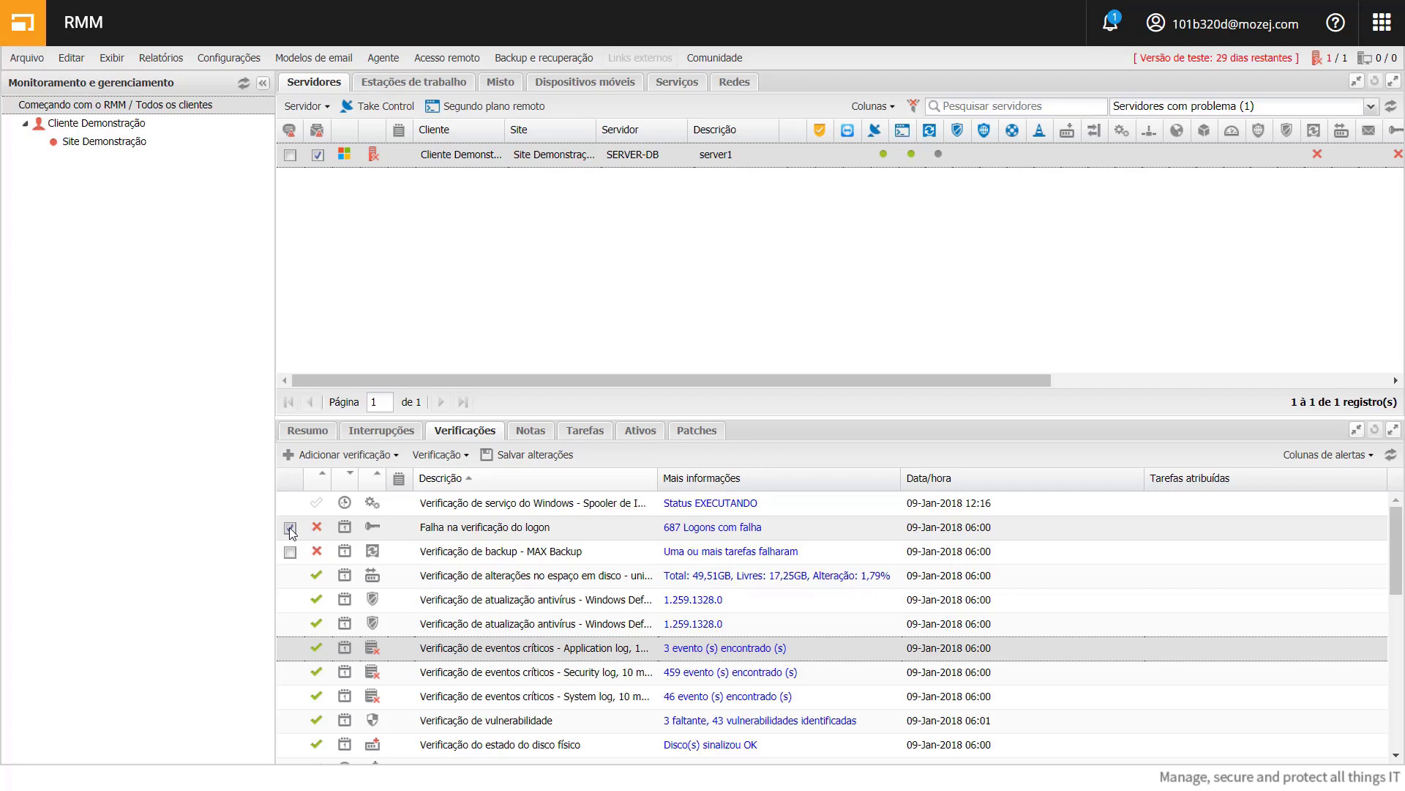
{"action": "left_click", "coordinate": [289, 527]}
{"action": "left_click", "coordinate": [290, 527]}
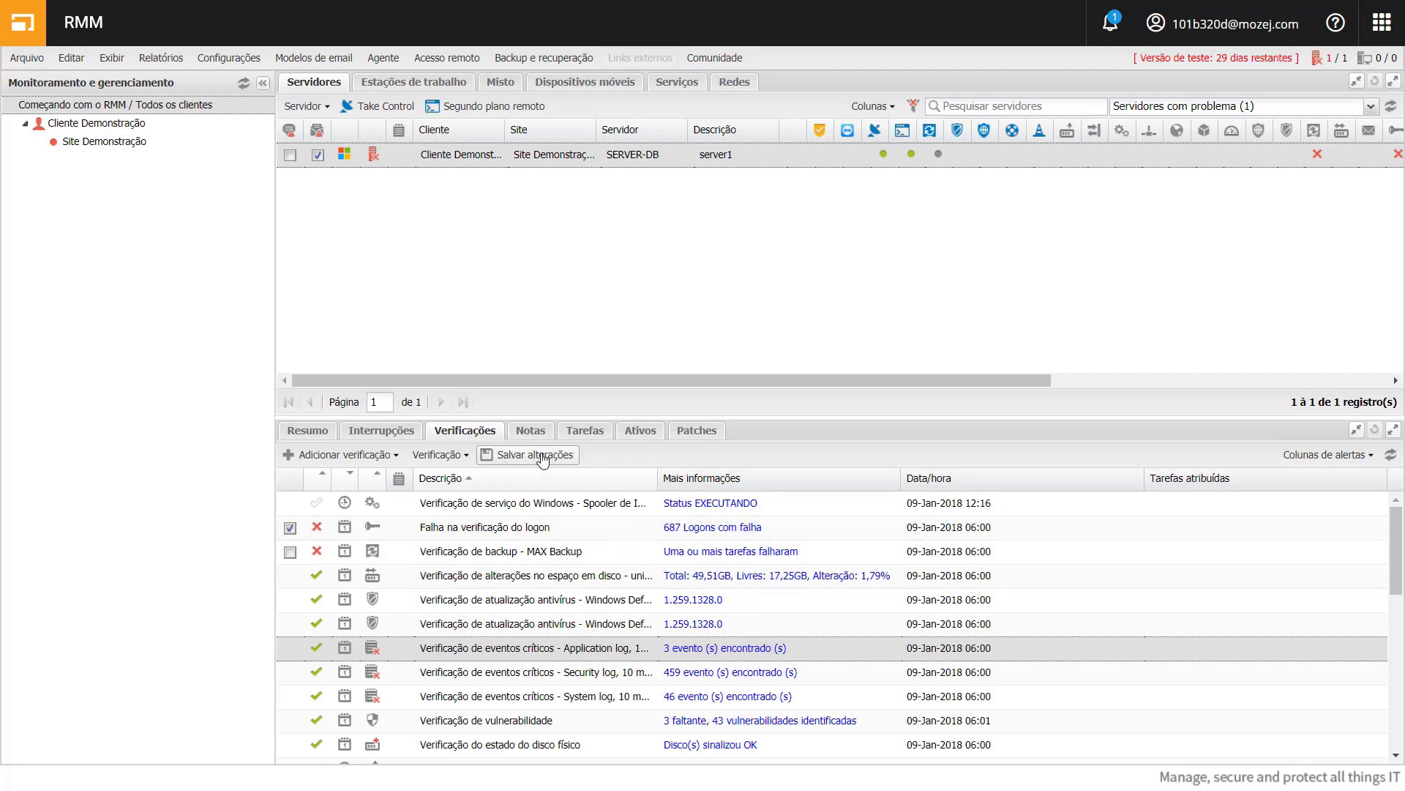
{"action": "left_click", "coordinate": [290, 528]}
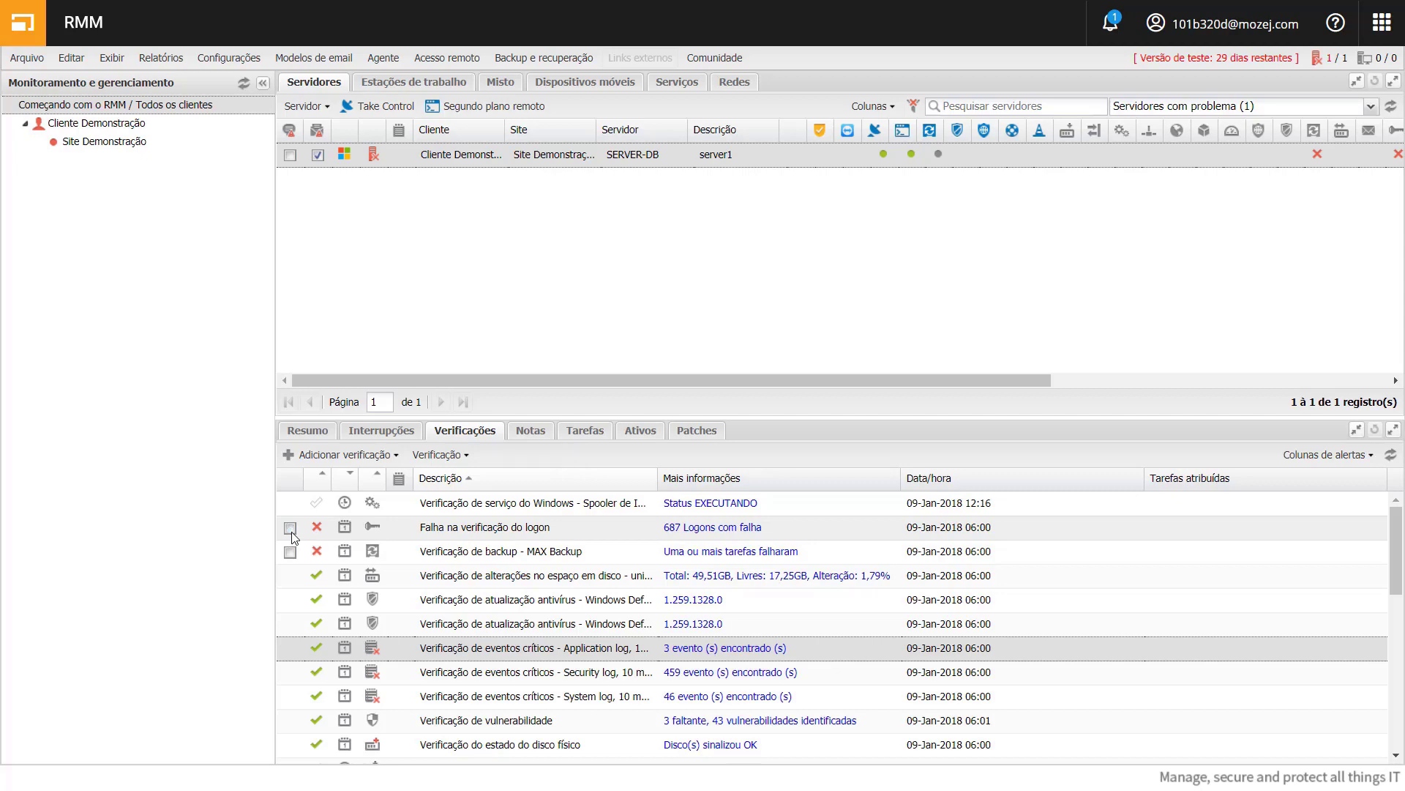
{"action": "left_click", "coordinate": [291, 530]}
{"action": "left_click", "coordinate": [533, 455]}
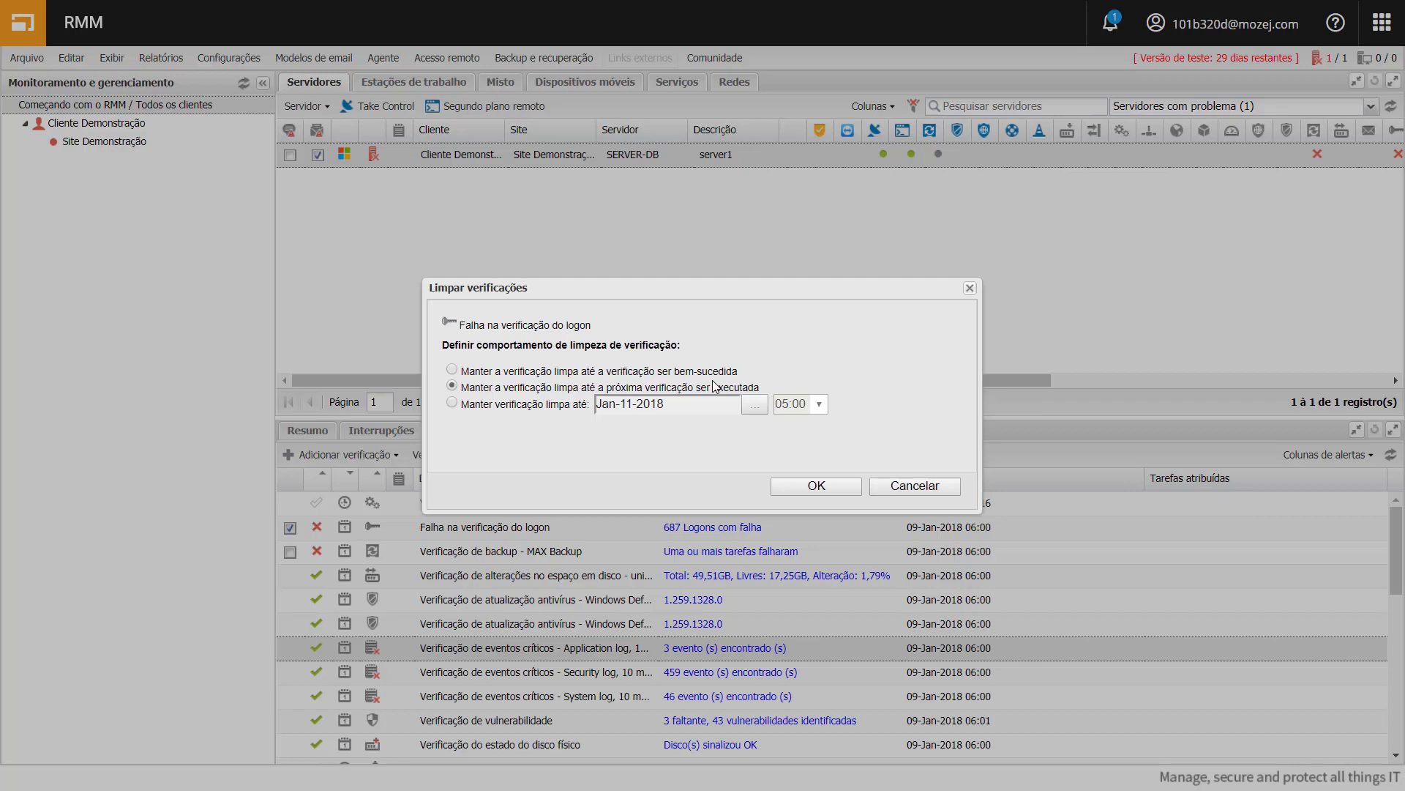
{"action": "left_click", "coordinate": [839, 487]}
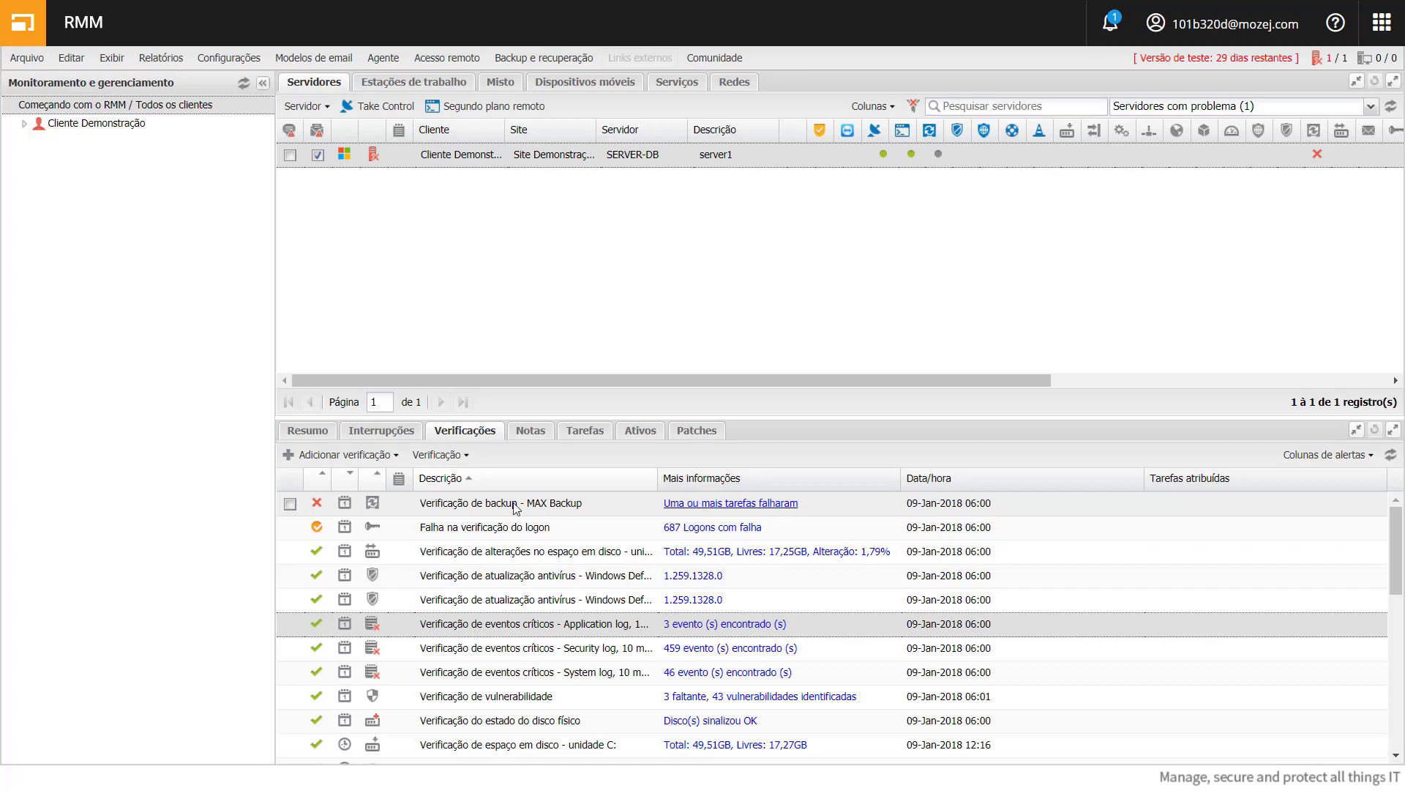
Step: Clear the failed MAX Backup check with the default clearing behaviour and display all servers
{"action": "left_click", "coordinate": [291, 505]}
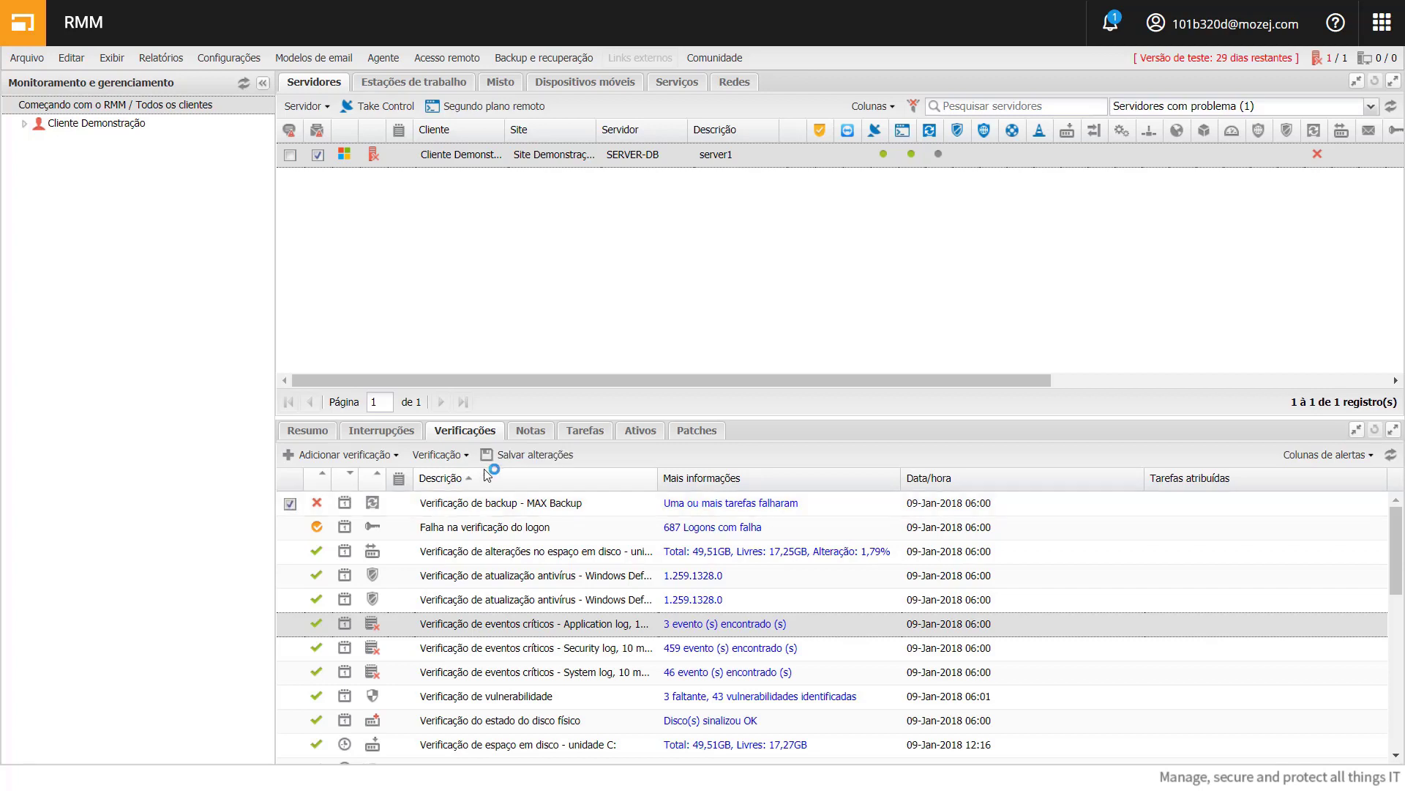
{"action": "left_click", "coordinate": [543, 457]}
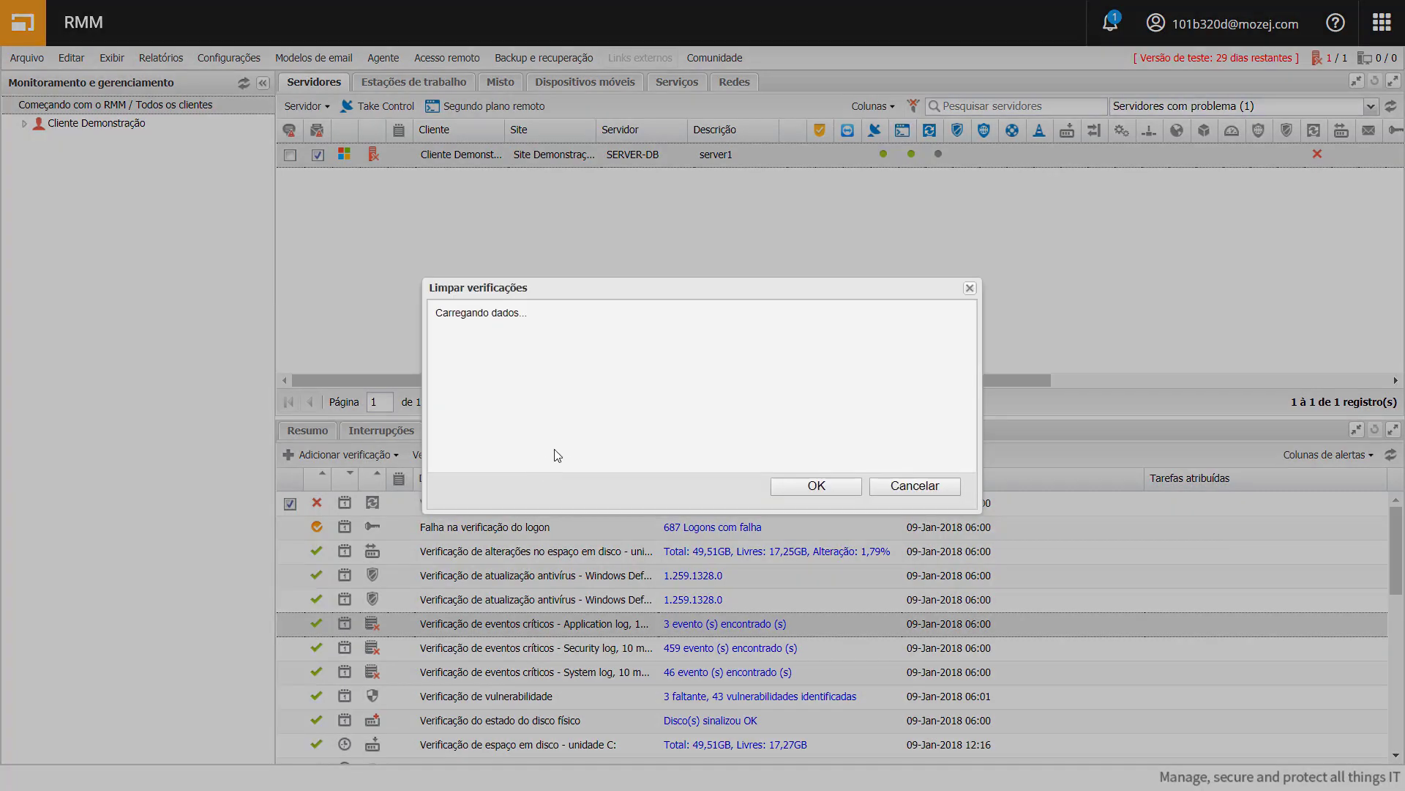
{"action": "left_click", "coordinate": [815, 486]}
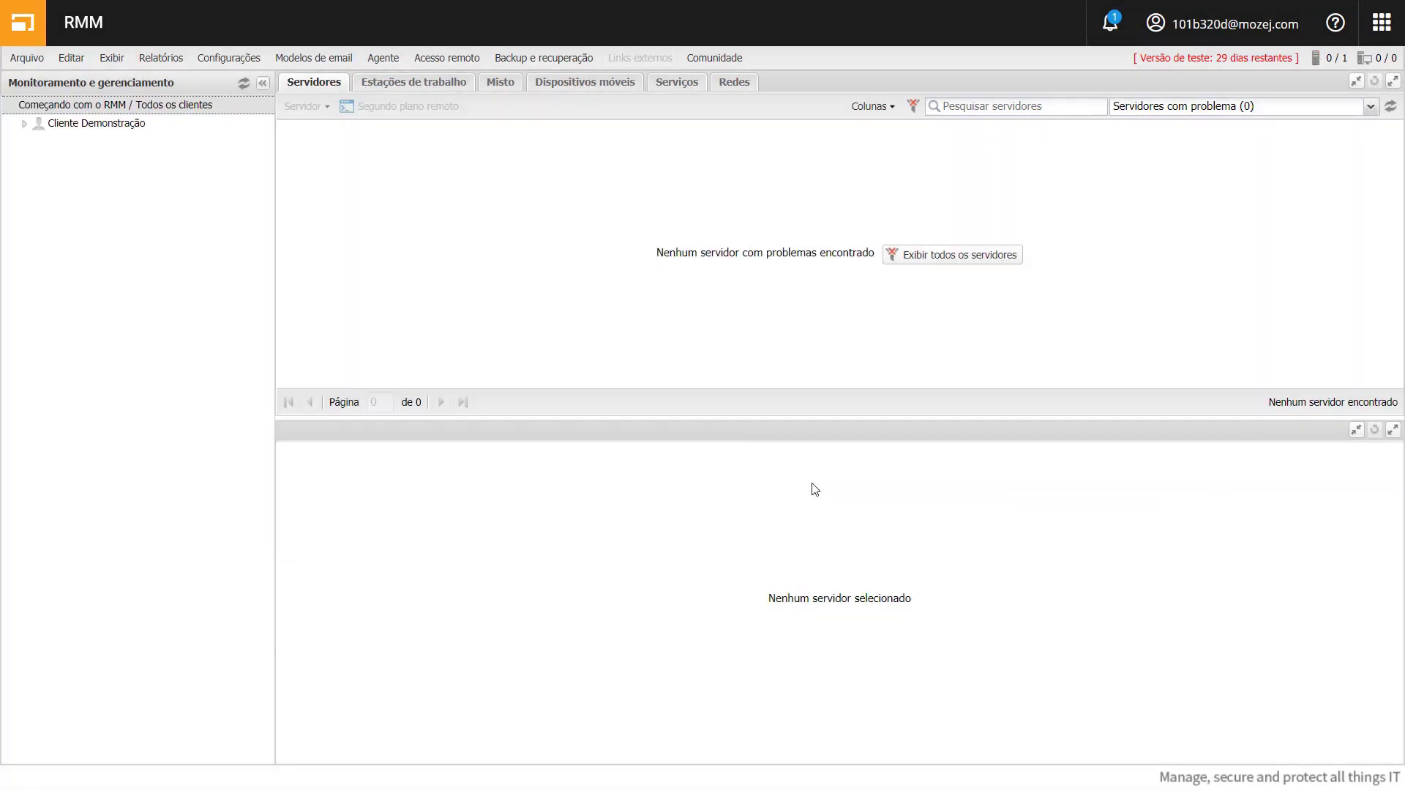
{"action": "left_click", "coordinate": [984, 266]}
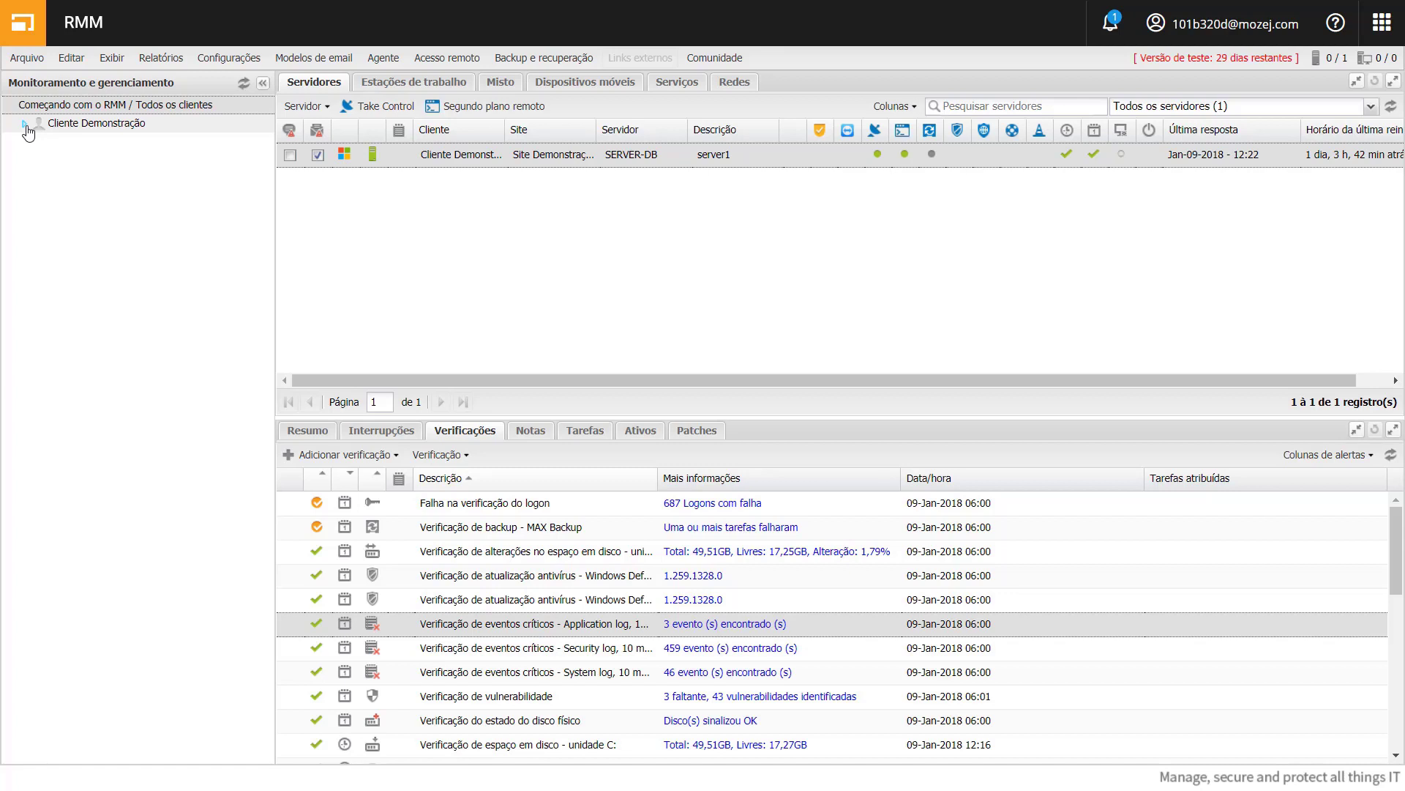
Step: Look through the 24x7 check types available to add, view the PING check's settings and cancel
{"action": "left_click", "coordinate": [346, 456]}
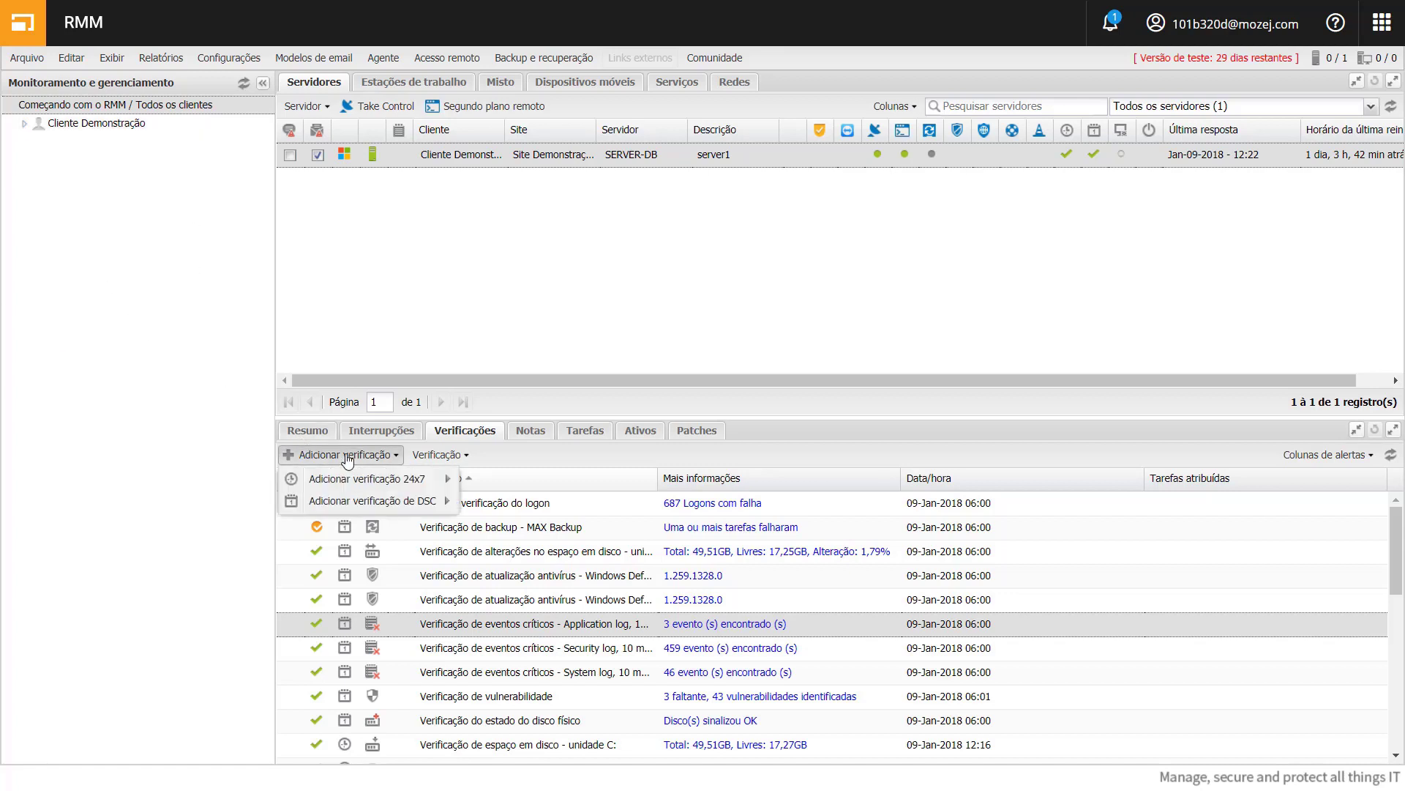
{"action": "mouse_move", "coordinate": [351, 483]}
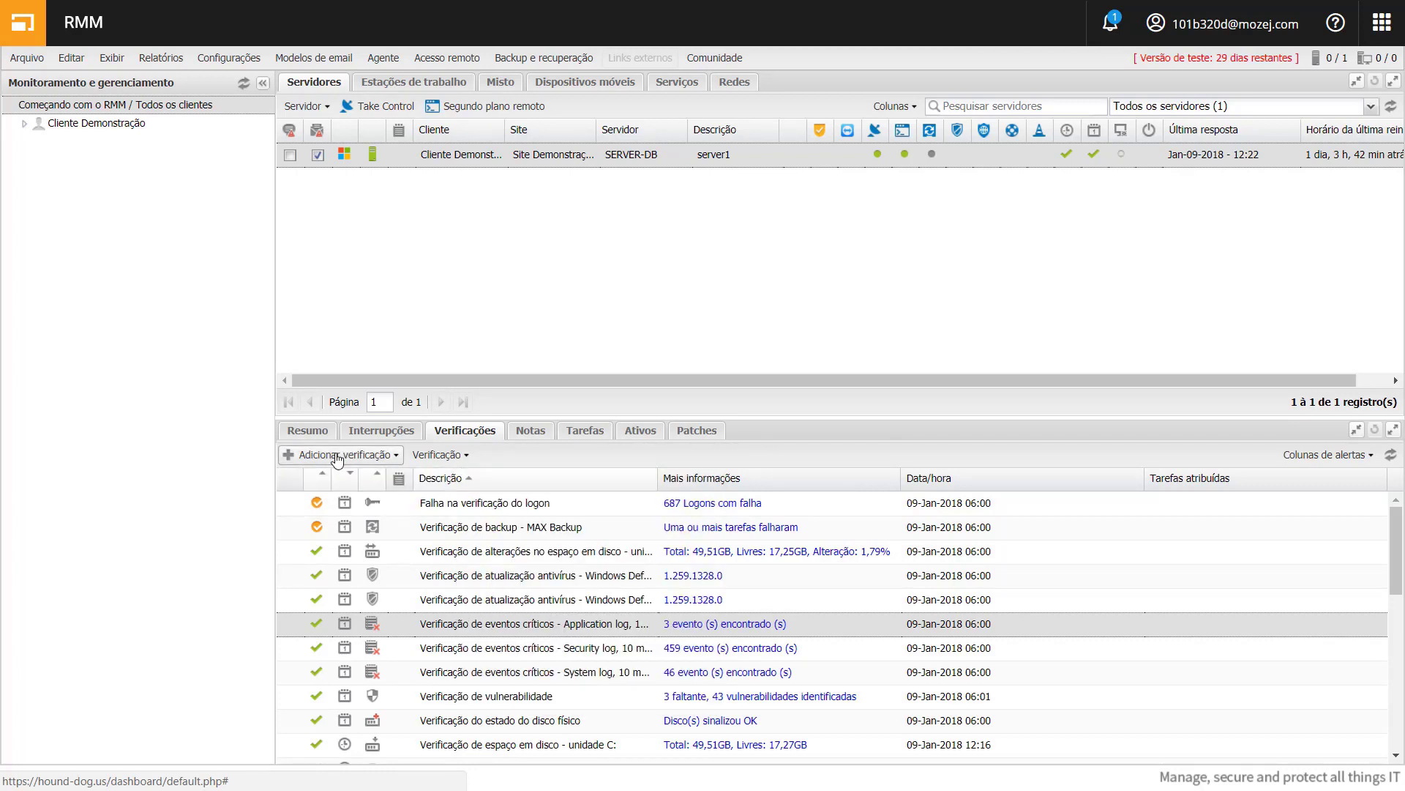
{"action": "left_click", "coordinate": [338, 459]}
{"action": "left_click", "coordinate": [338, 458]}
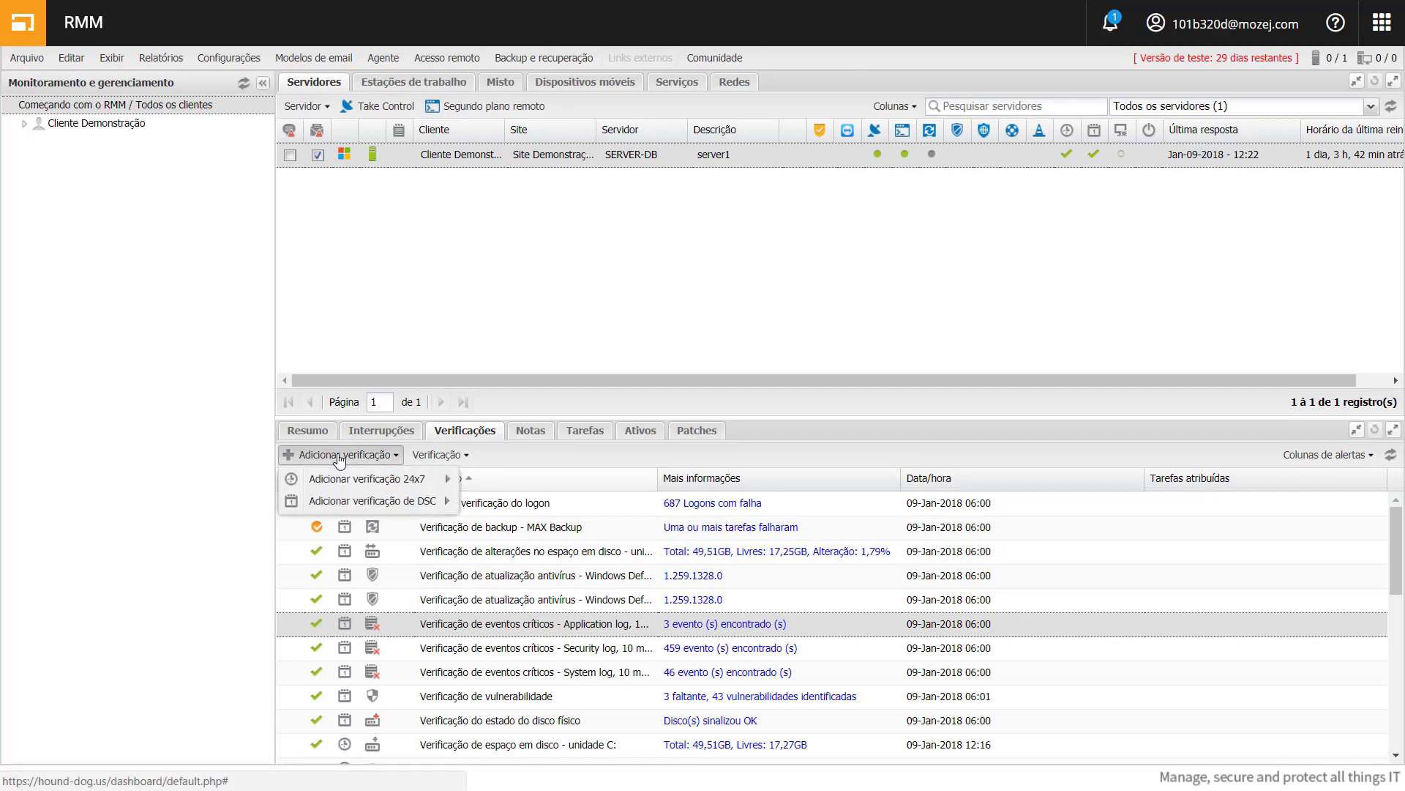
{"action": "mouse_move", "coordinate": [342, 481]}
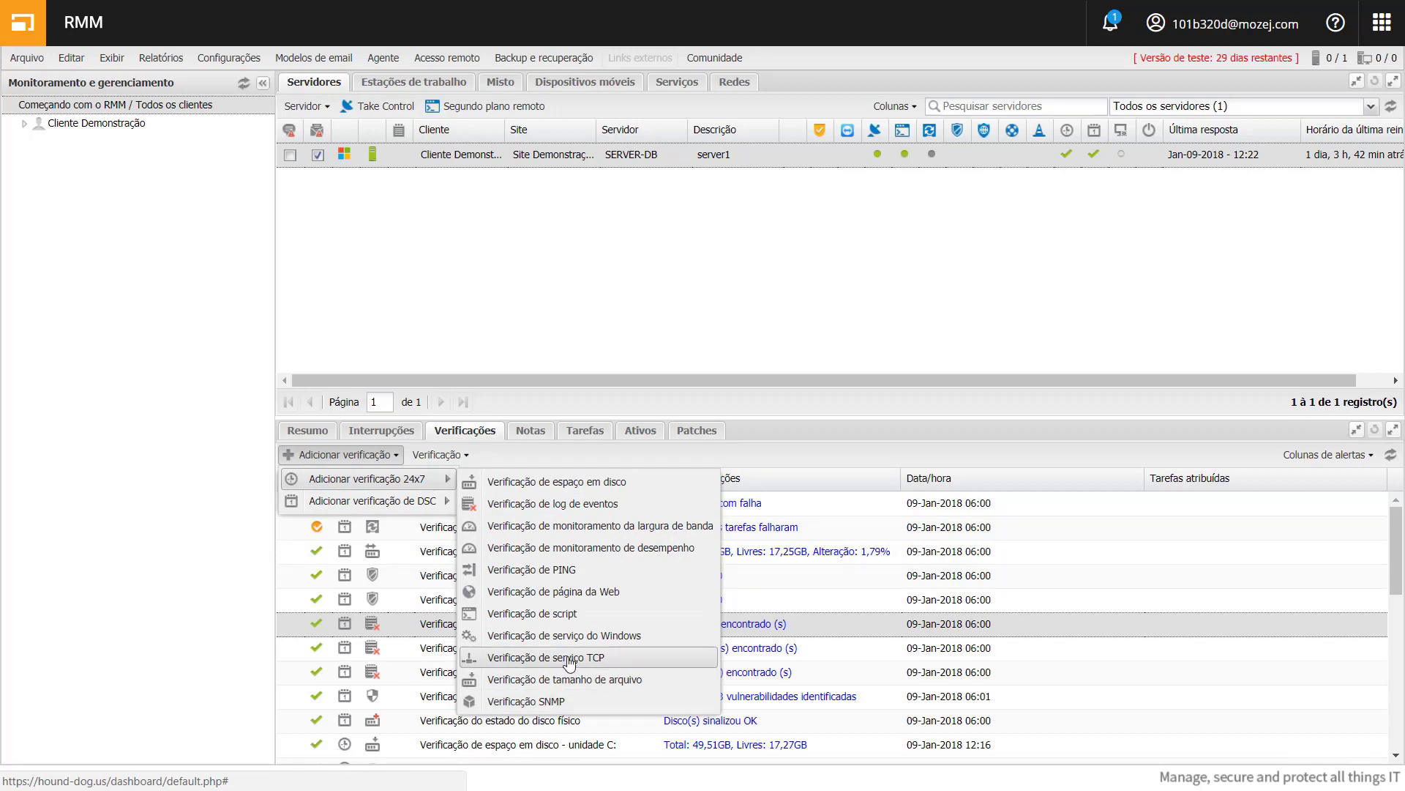
{"action": "left_click", "coordinate": [555, 579]}
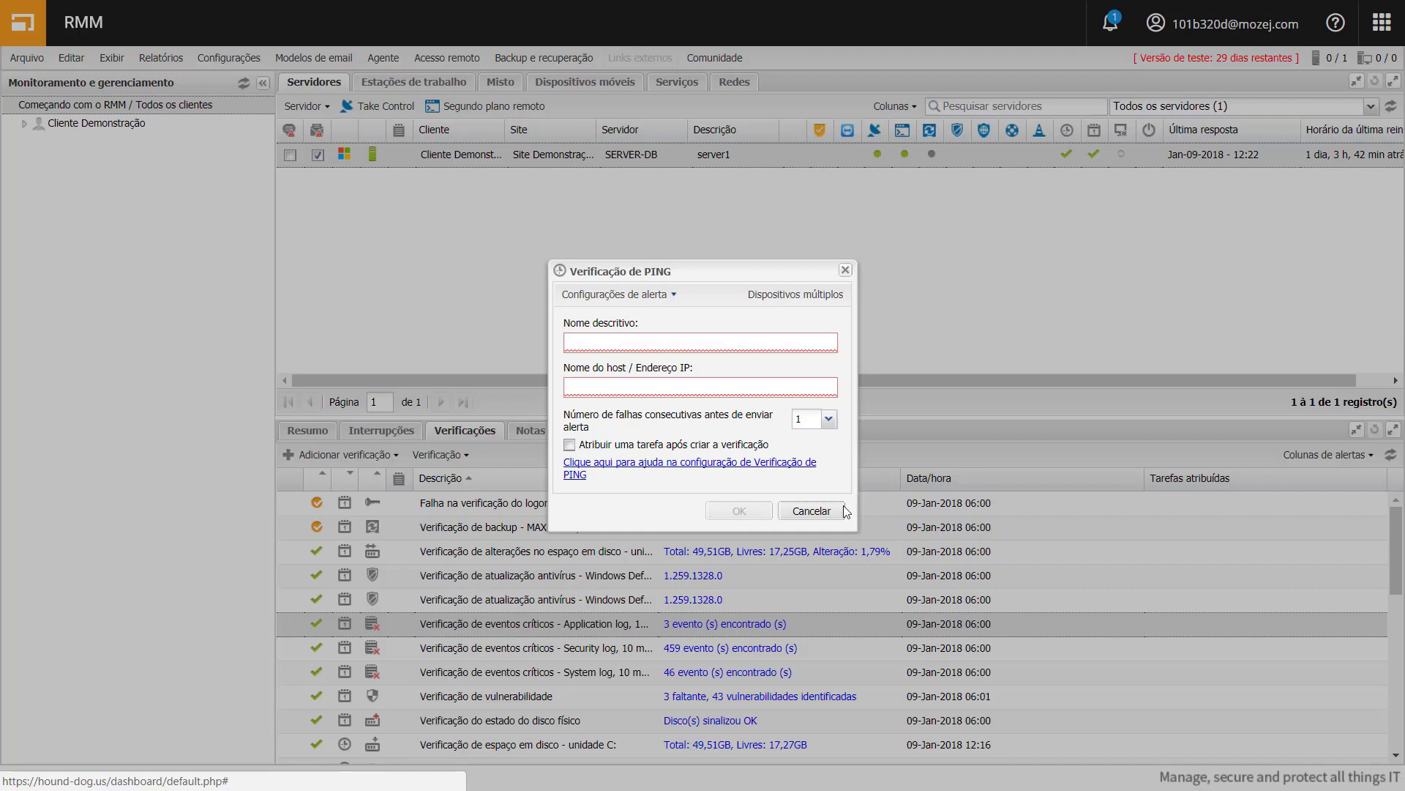
{"action": "left_click", "coordinate": [811, 511]}
Step: View the DSC check types available to add and the Windows Defender Antispyware check's deletion prompt and available actions, cancelling without deleting
{"action": "left_click", "coordinate": [341, 455]}
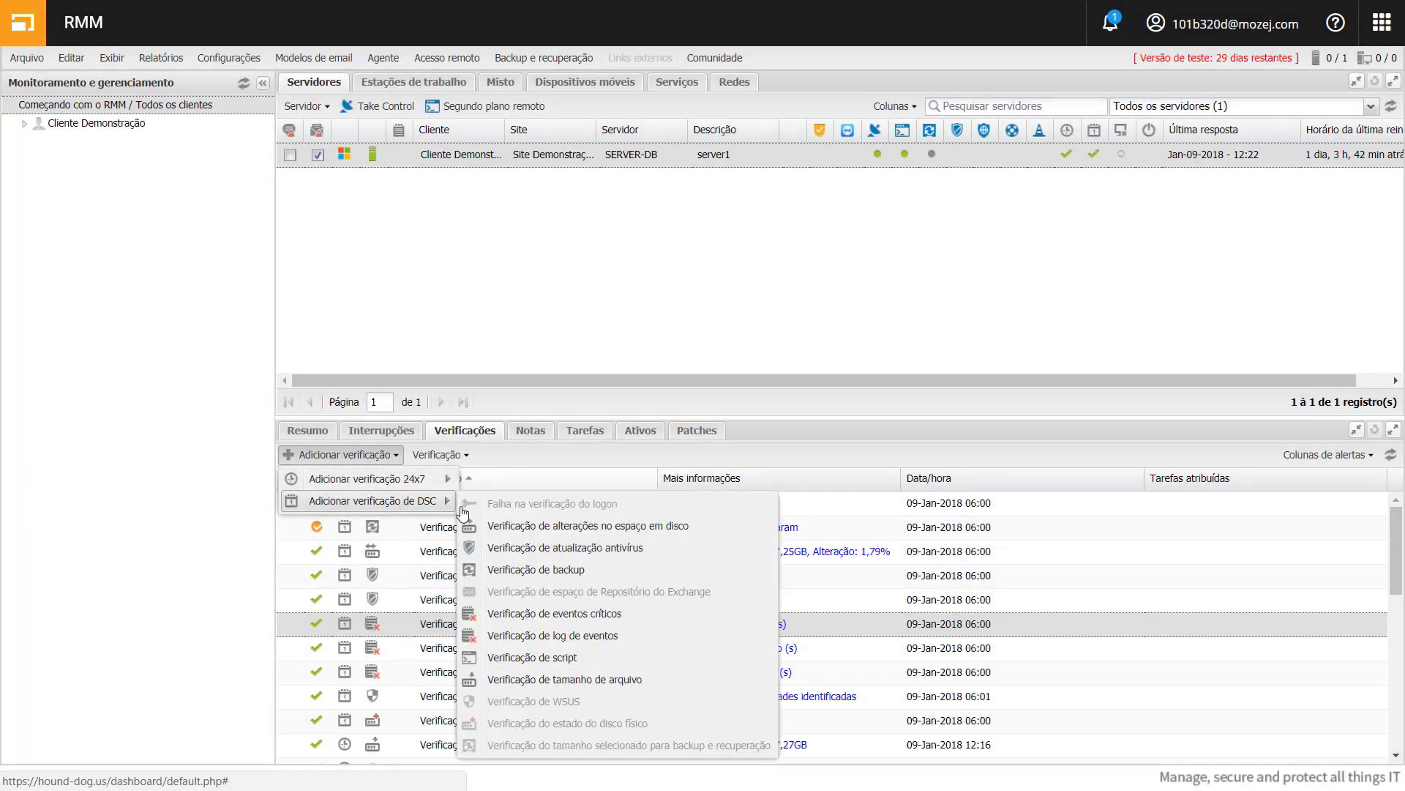
{"action": "left_click", "coordinate": [1054, 579]}
{"action": "right_click", "coordinate": [1054, 579]}
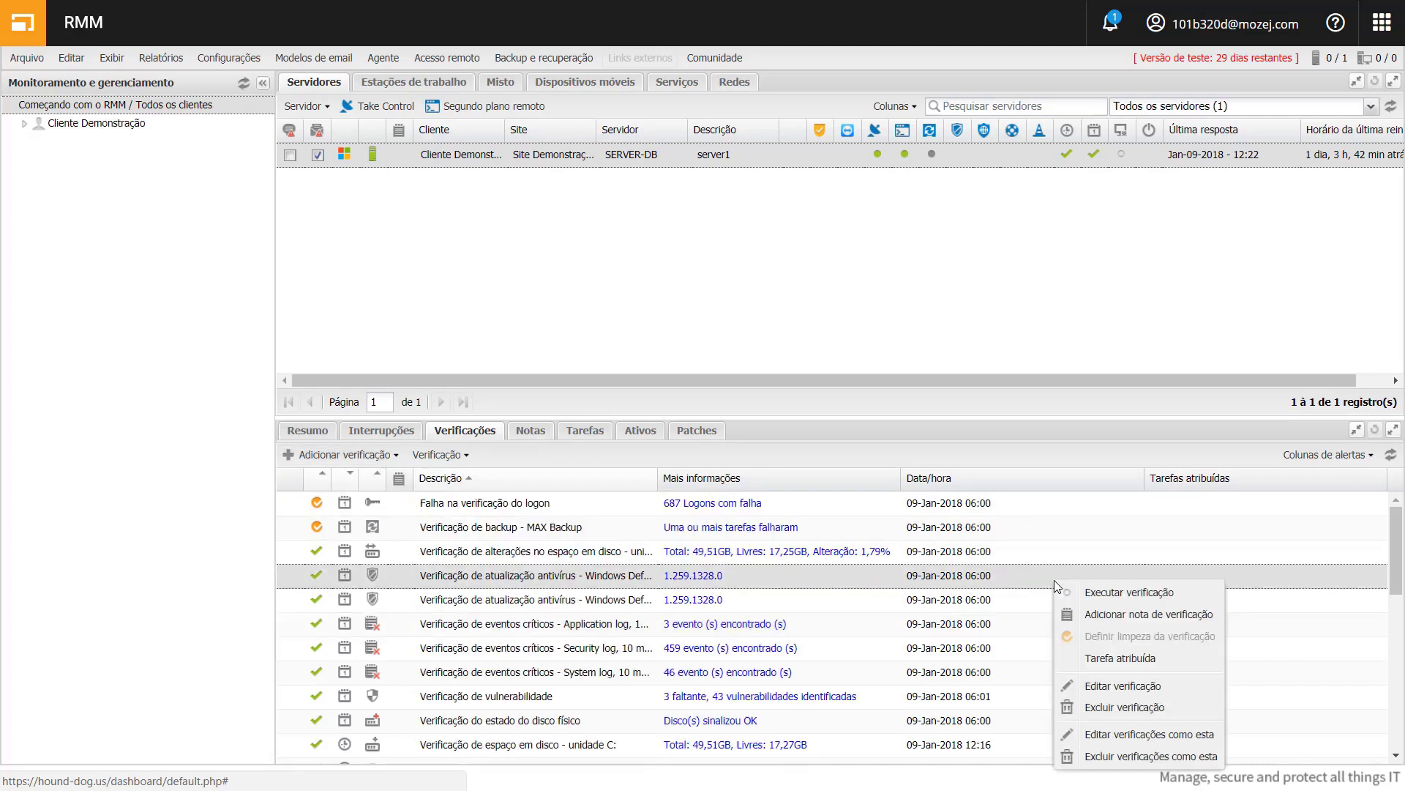
{"action": "left_click", "coordinate": [1105, 711]}
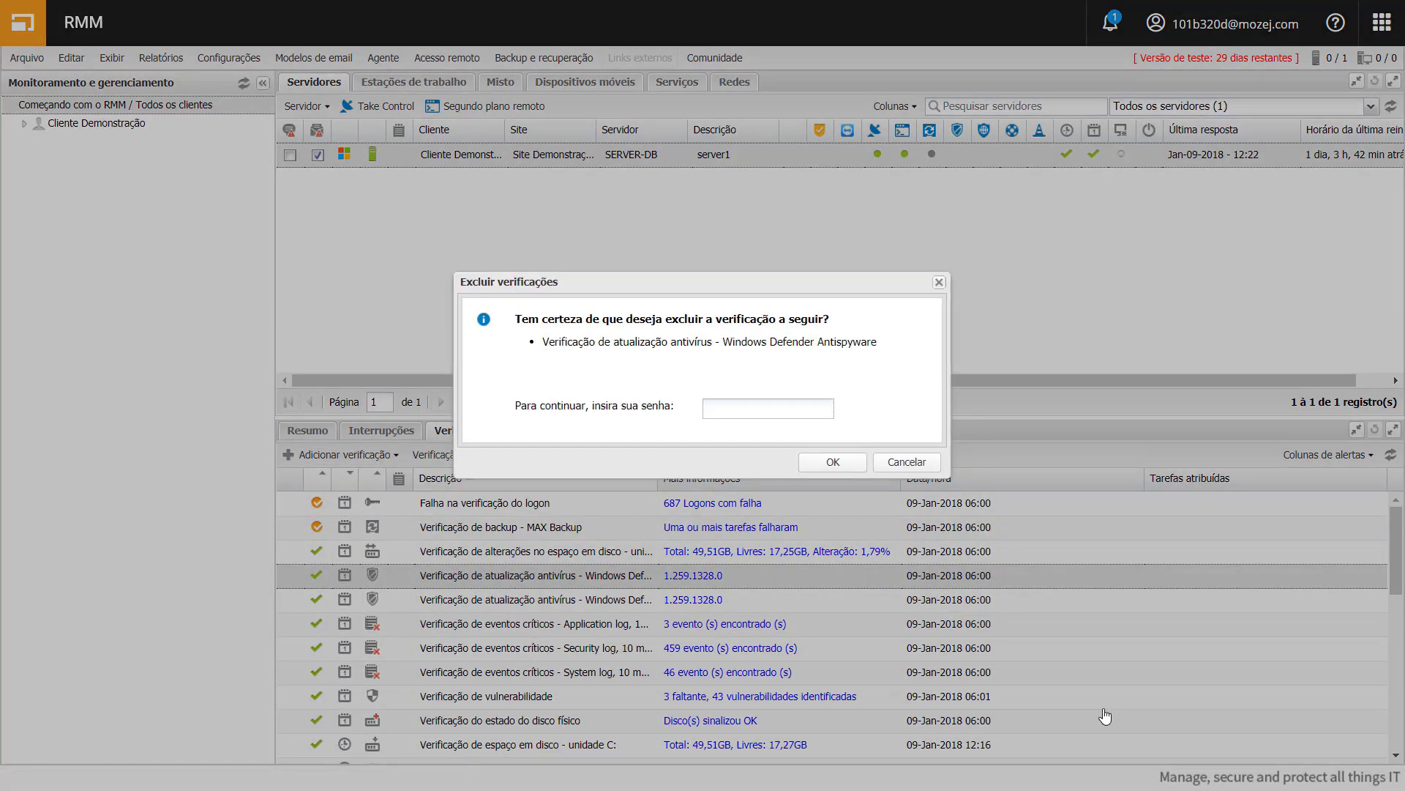
{"action": "left_click", "coordinate": [908, 461]}
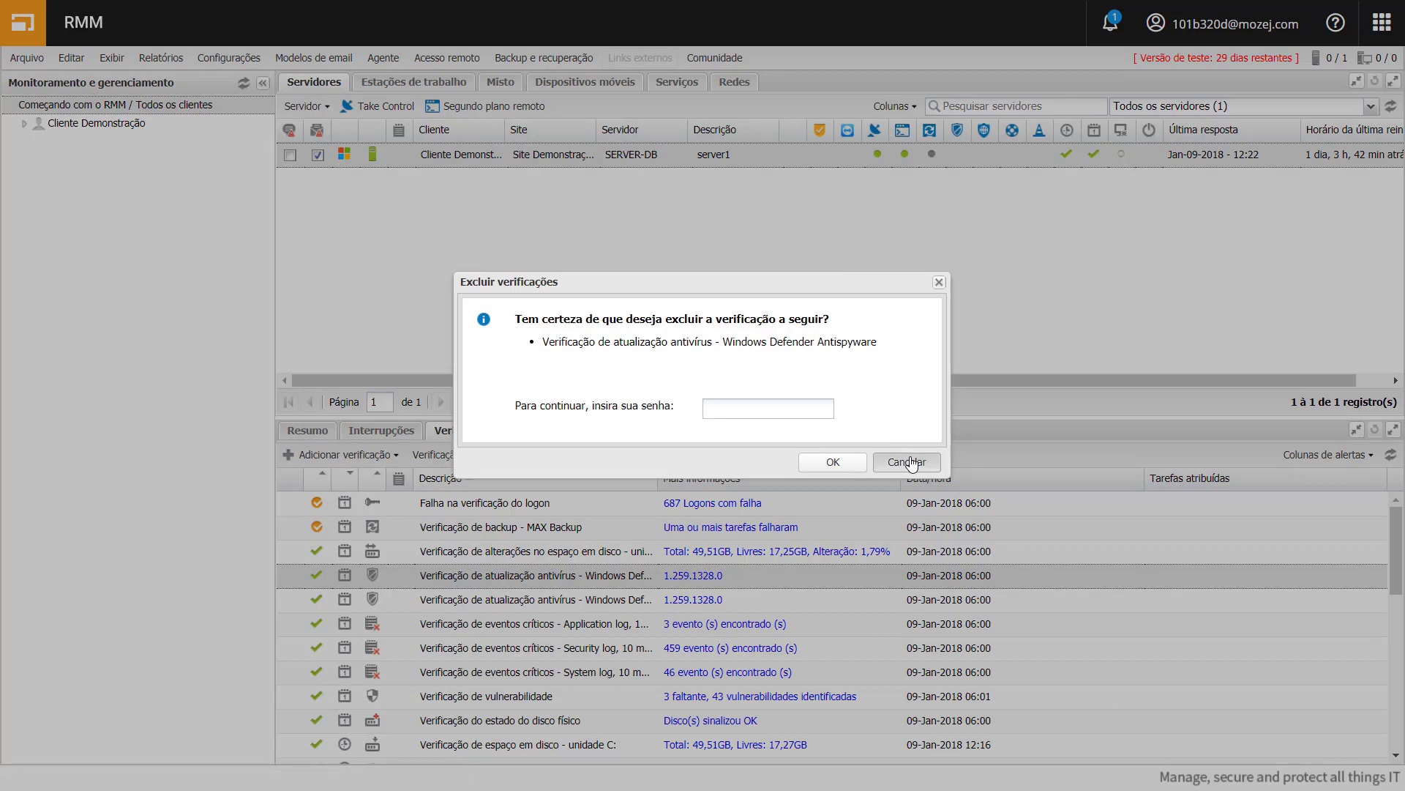
{"action": "right_click", "coordinate": [796, 583]}
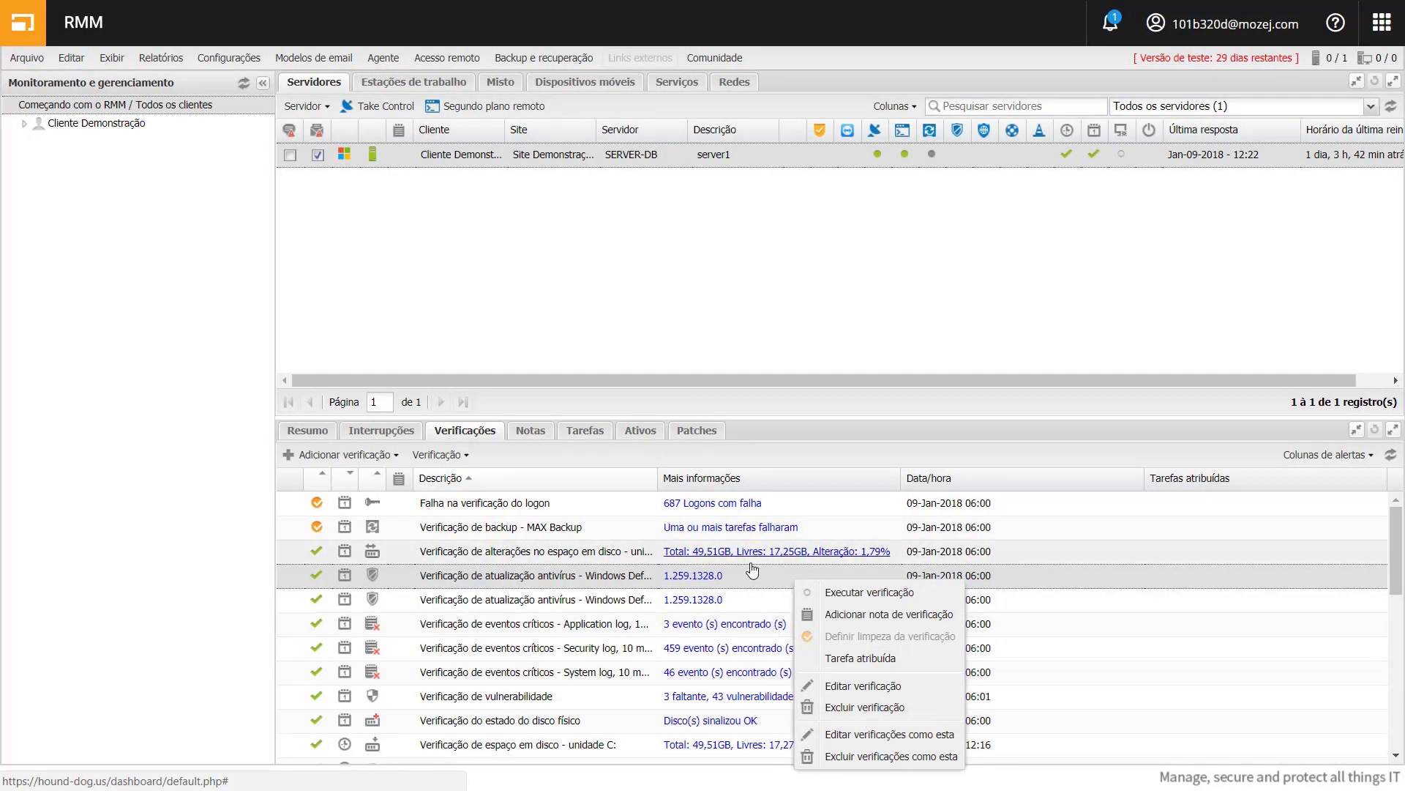
{"action": "left_click", "coordinate": [1015, 370]}
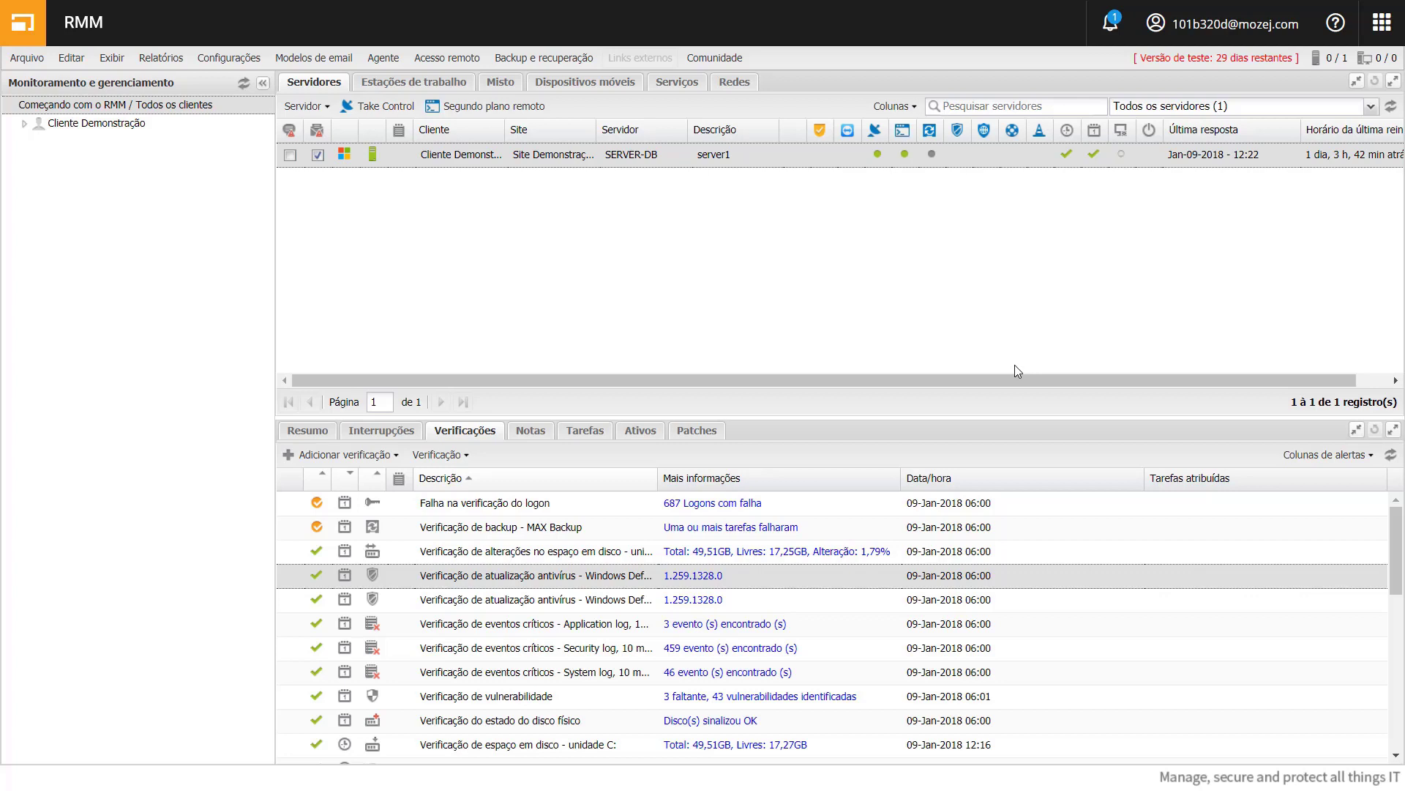
Step: Edit the Windows Defender Antispyware update check, enable "Atribuir uma tarefa após editar a verificação" and confirm
{"action": "right_click", "coordinate": [851, 578]}
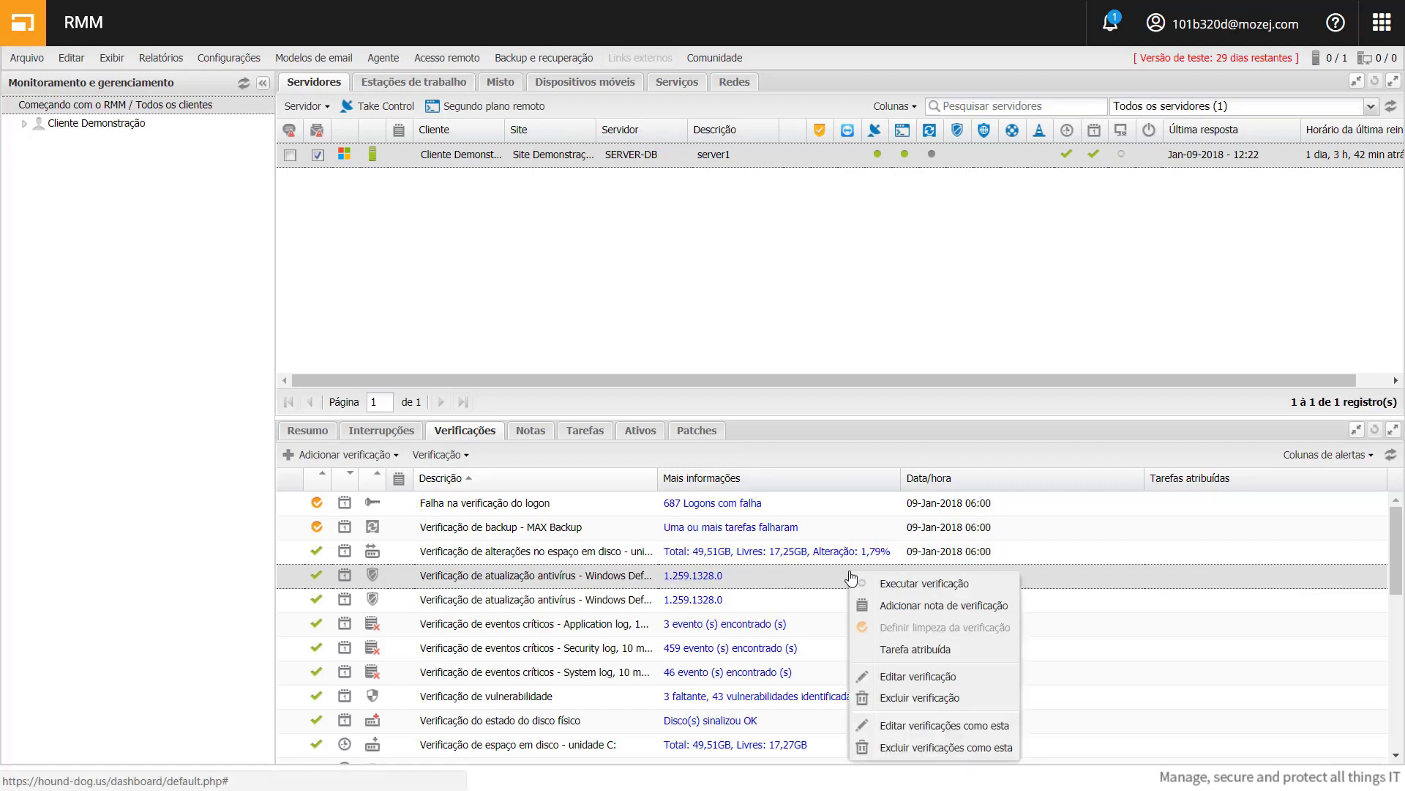
{"action": "left_click", "coordinate": [902, 685]}
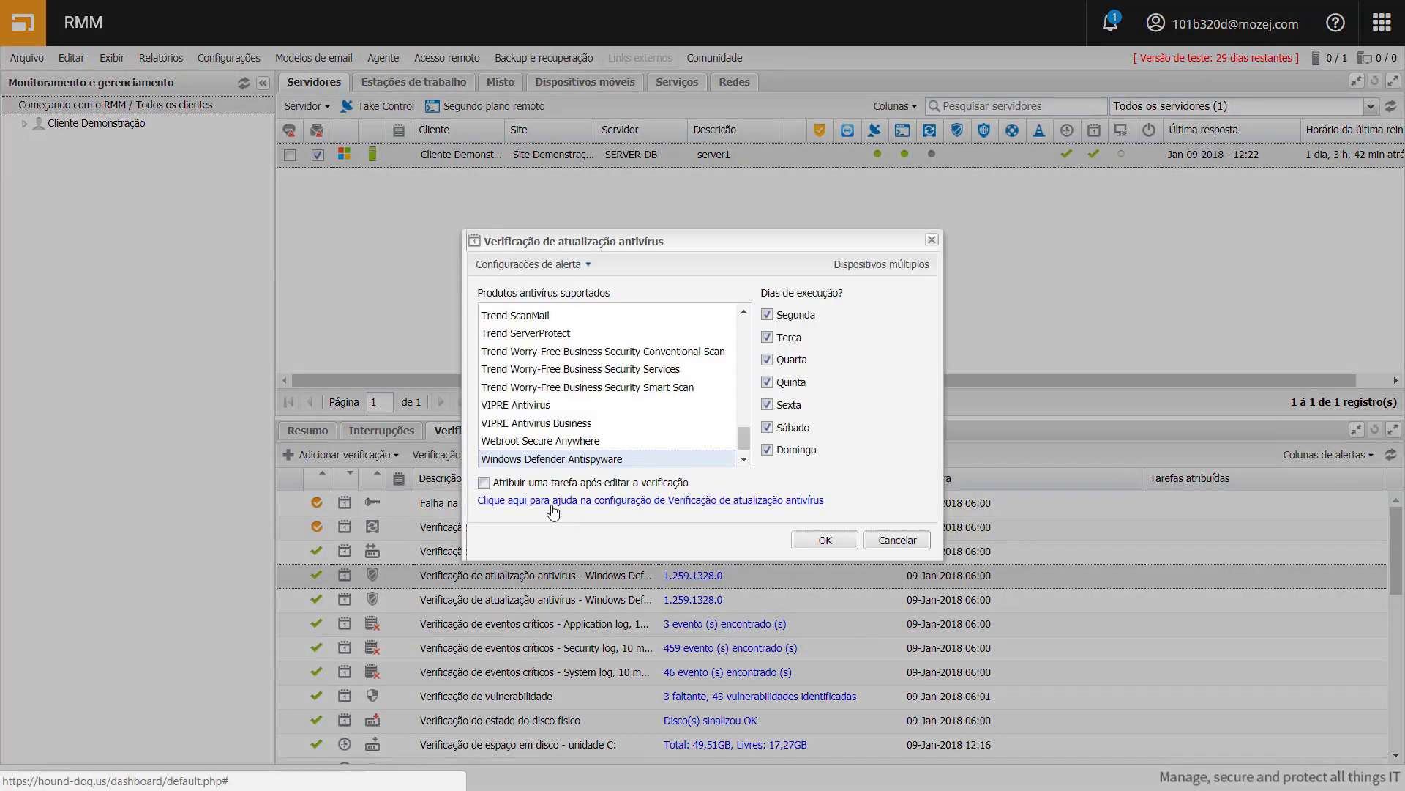
{"action": "left_click", "coordinate": [517, 485]}
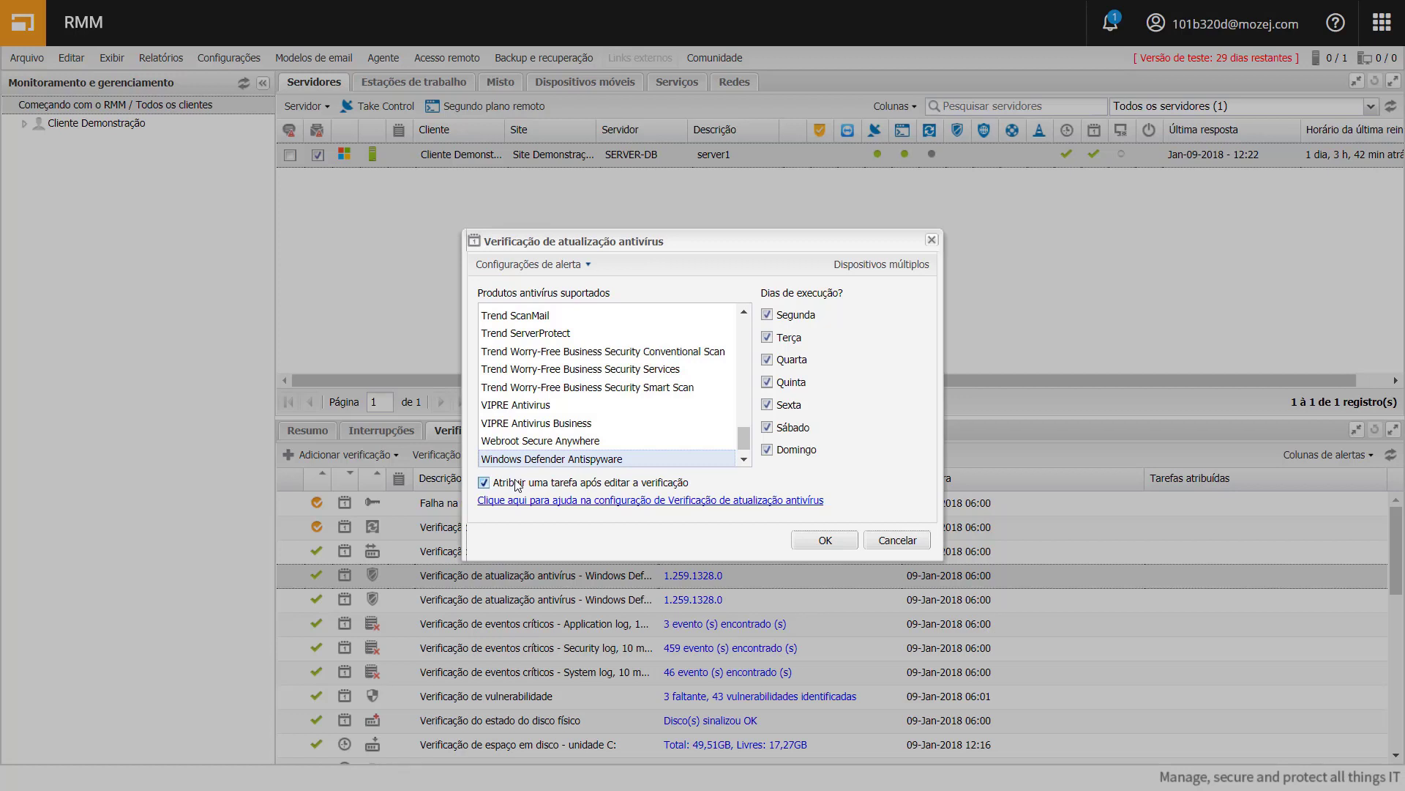
{"action": "left_click", "coordinate": [846, 543]}
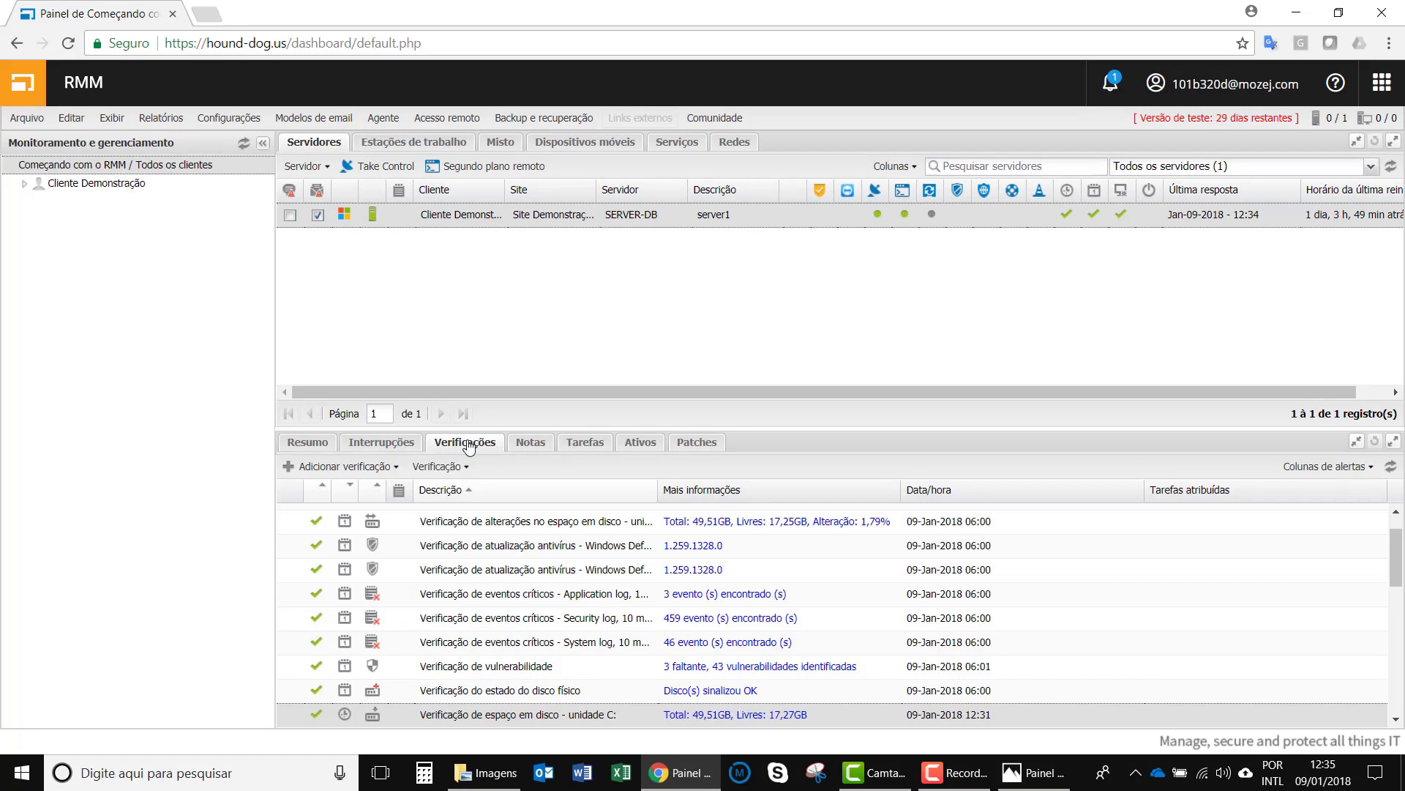
Step: Review the vulnerability check's available actions and detailed findings, and the actions available for the physical disk status check
{"action": "left_click", "coordinate": [1027, 672]}
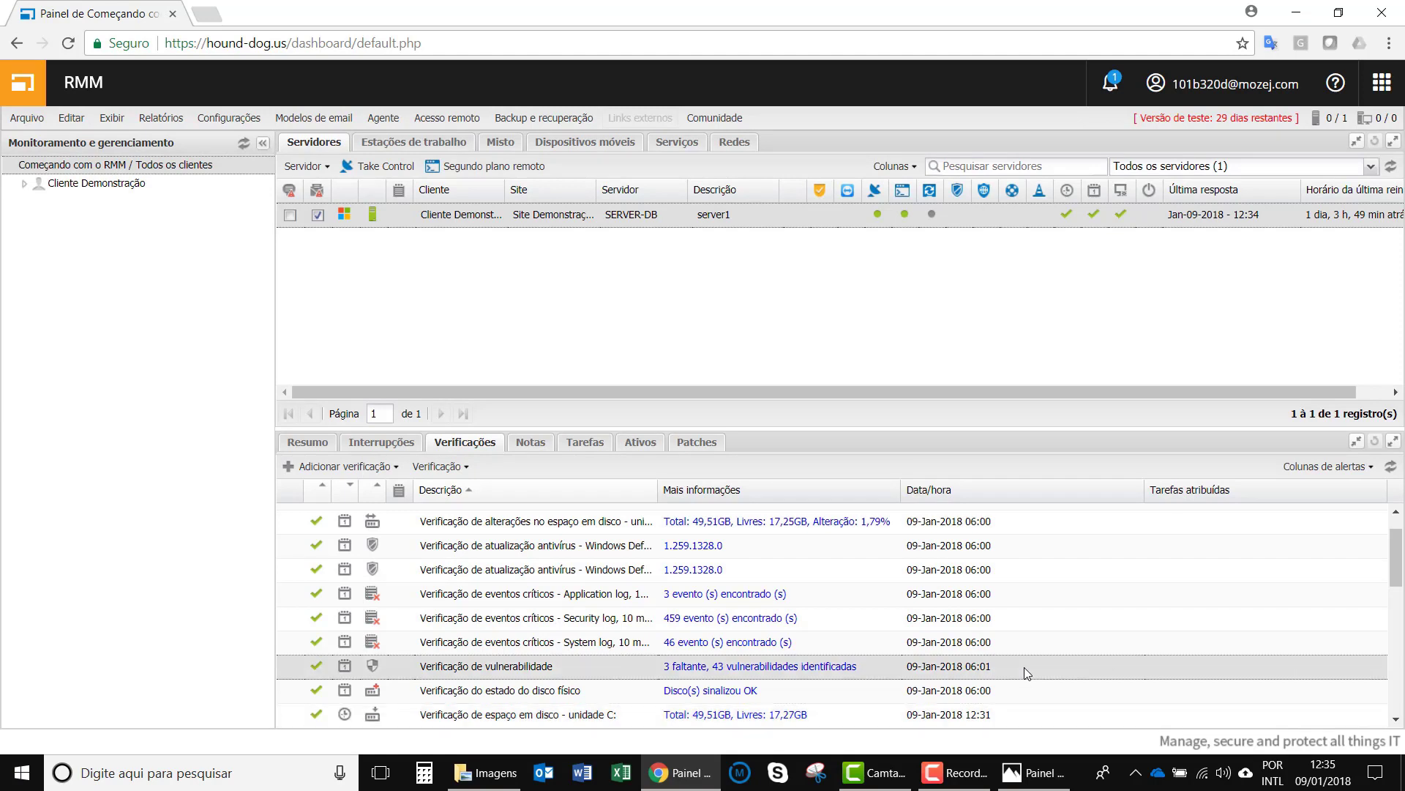
{"action": "right_click", "coordinate": [1025, 666]}
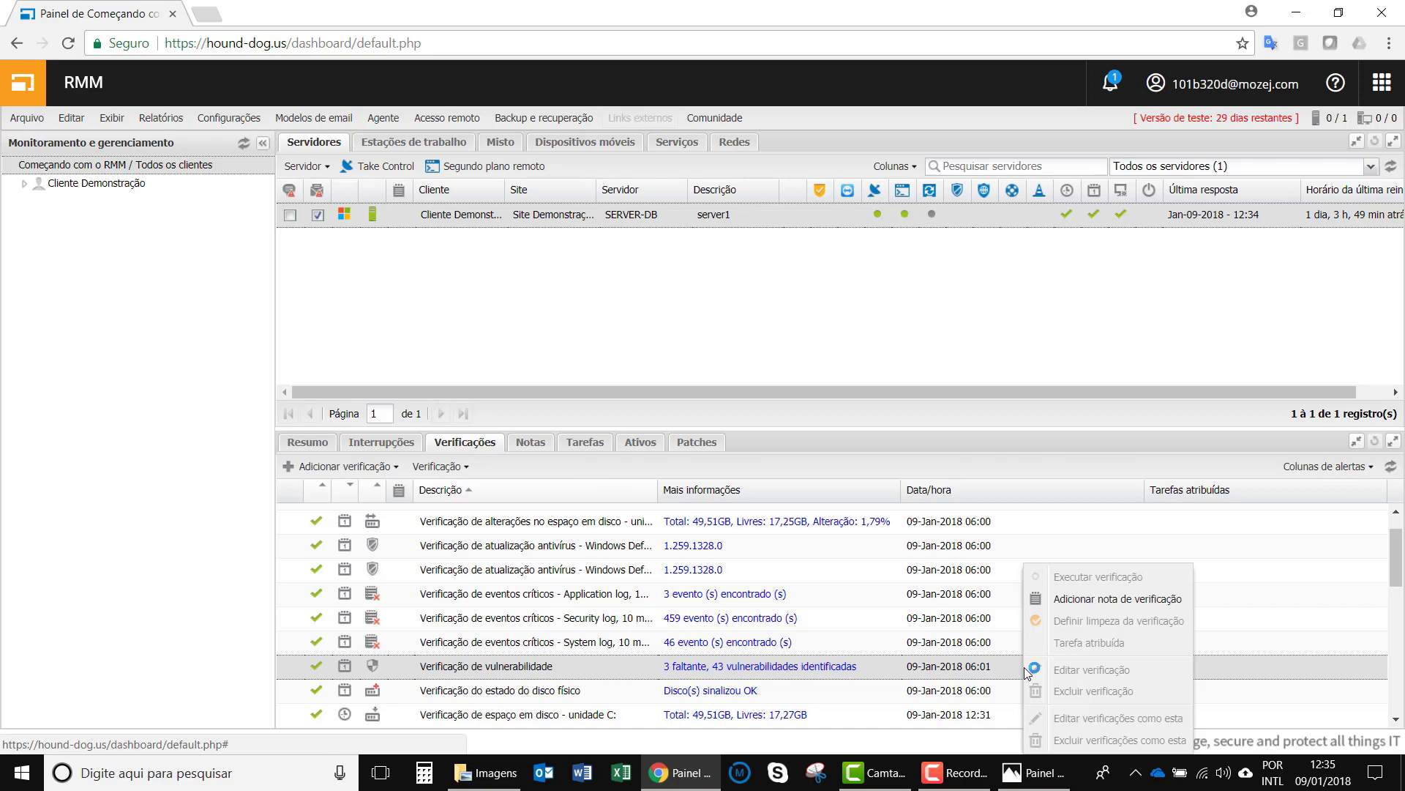
{"action": "left_click", "coordinate": [819, 668]}
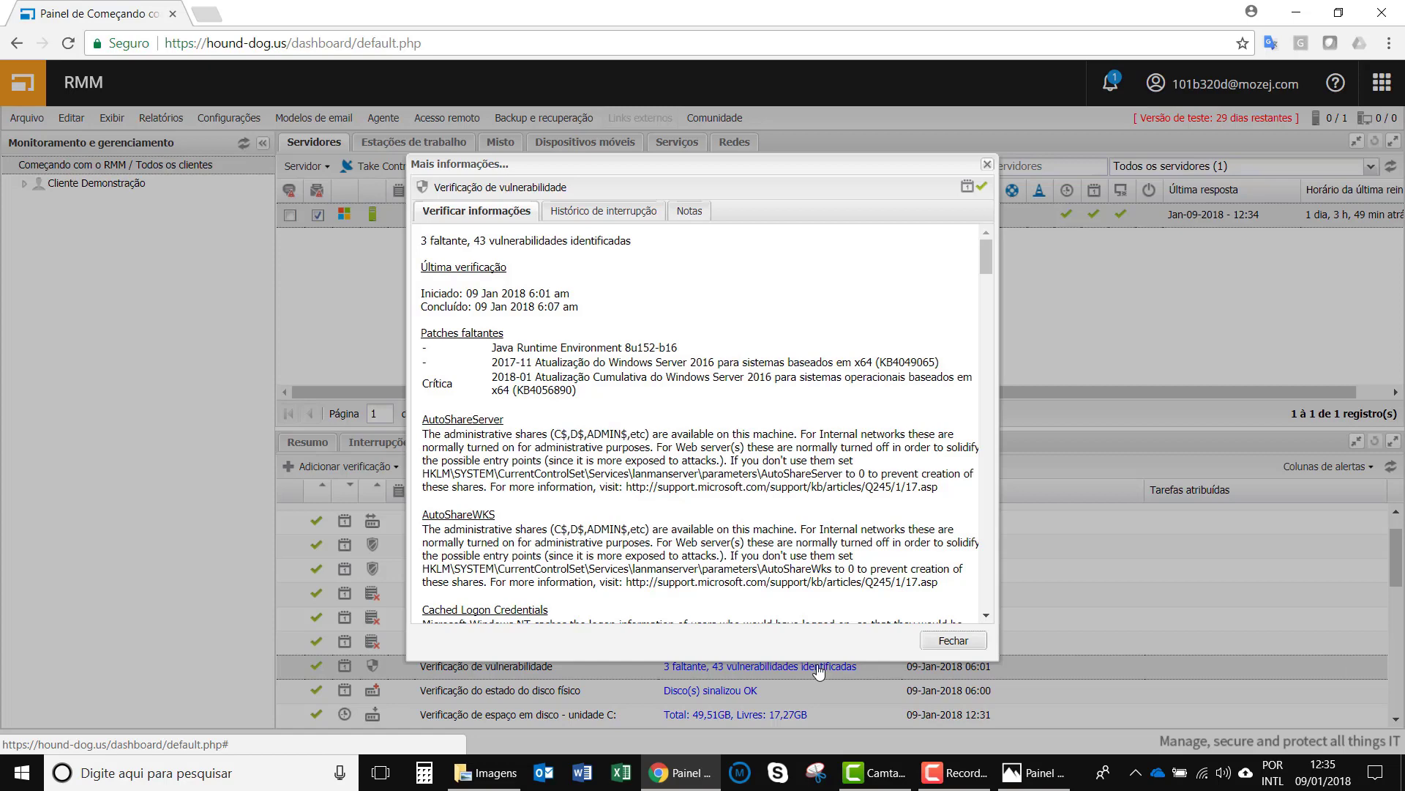
{"action": "left_click", "coordinate": [955, 642]}
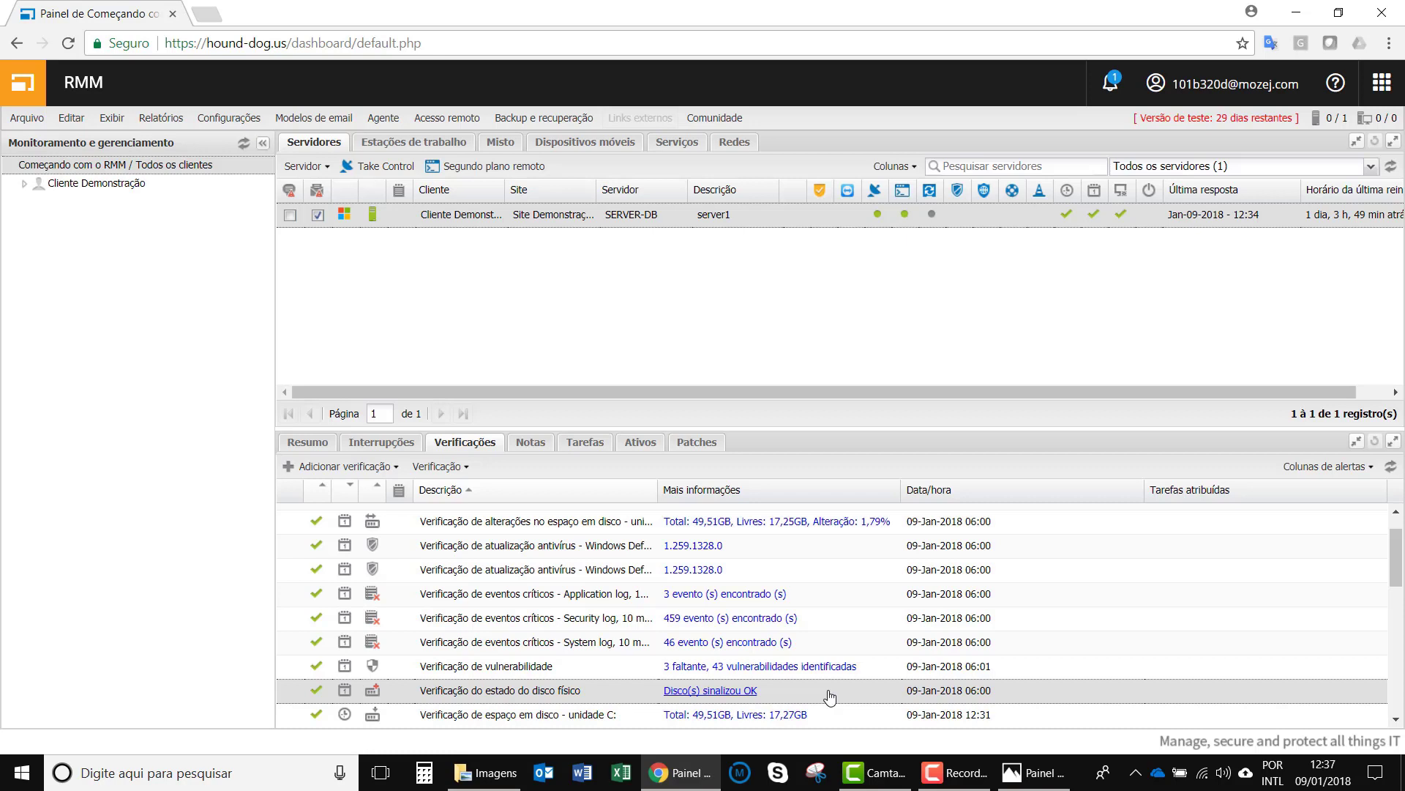
{"action": "right_click", "coordinate": [829, 696]}
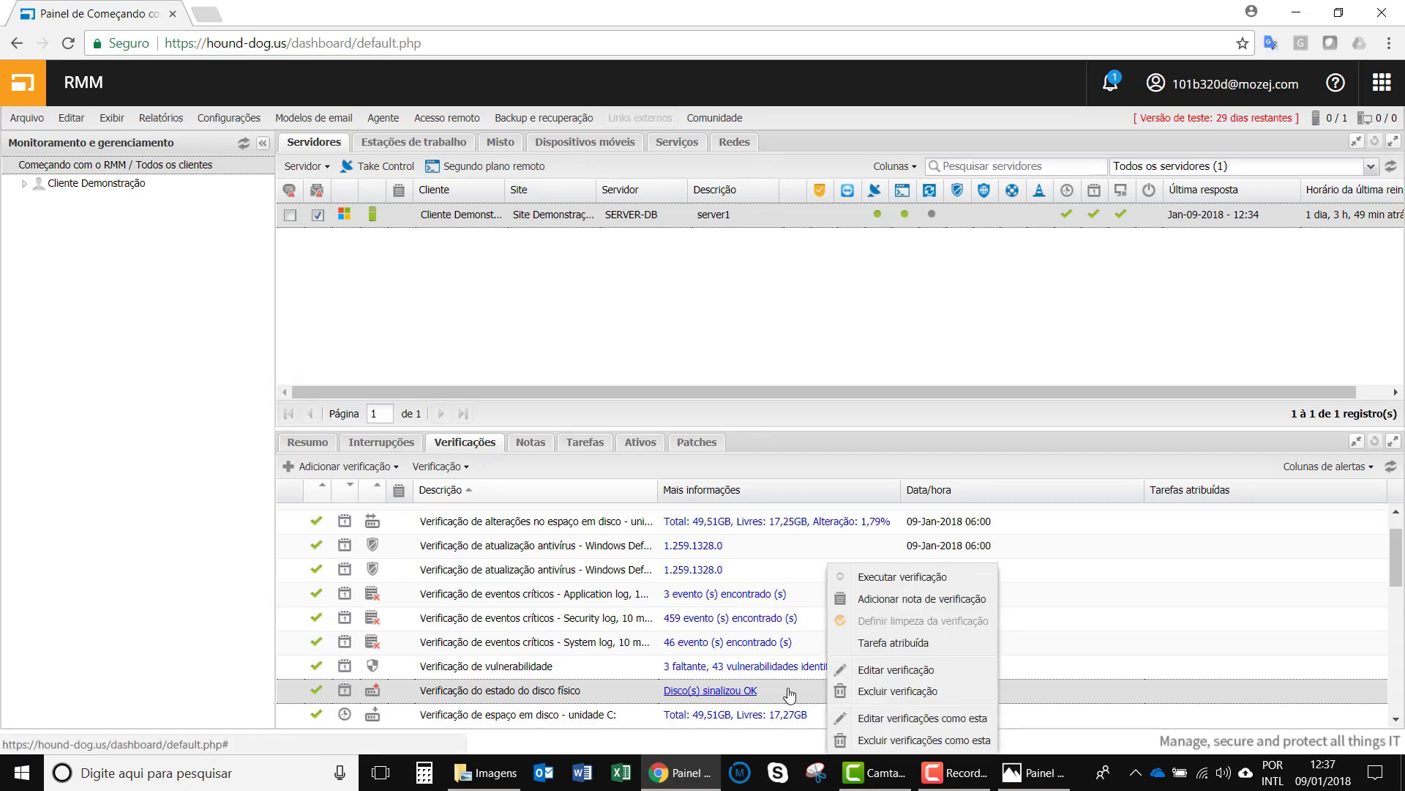
Step: Assign the automated task "Compactar pasta" to the drive C: disk space check with a 1-hour maximum run time, and view the server's tasks
{"action": "left_click", "coordinate": [631, 715]}
{"action": "right_click", "coordinate": [630, 715]}
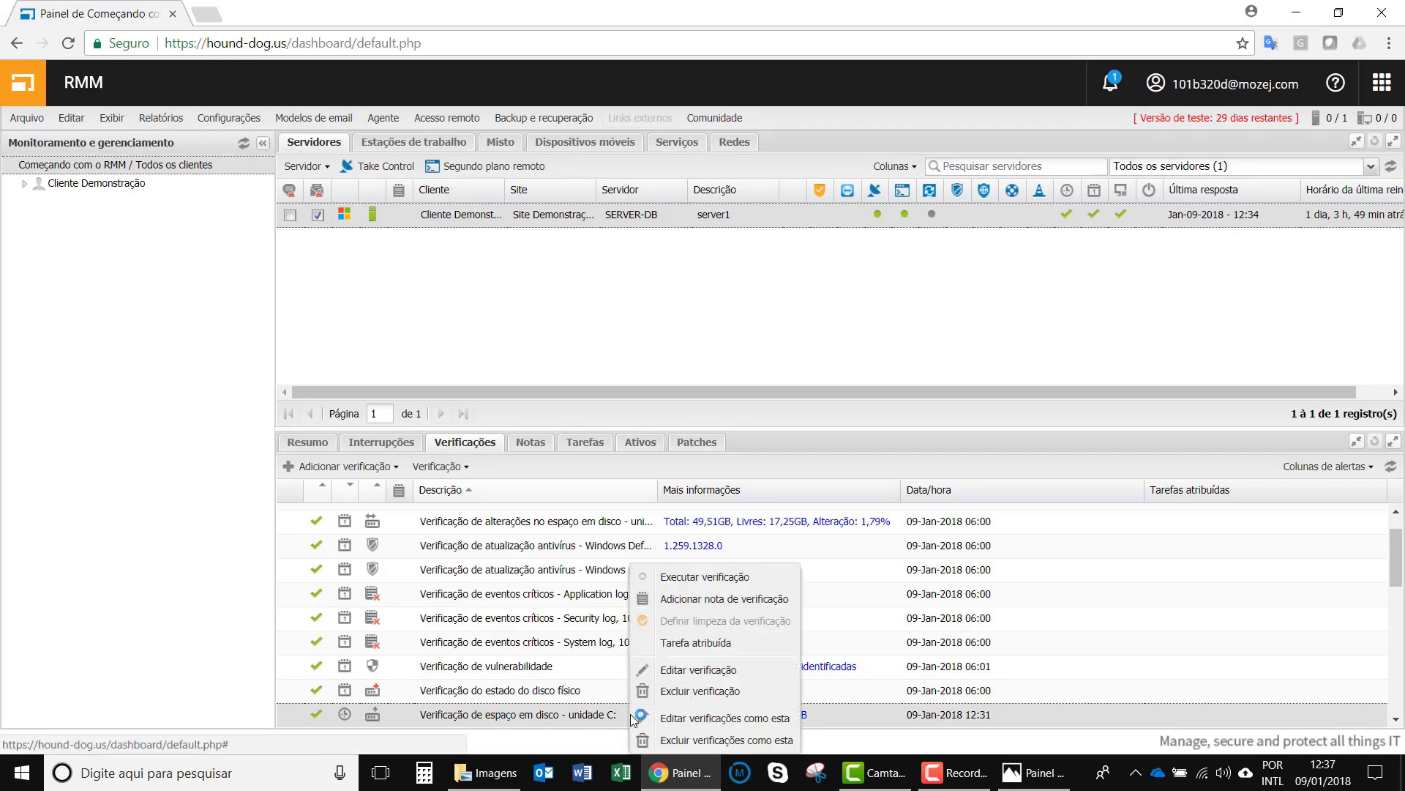
{"action": "left_click", "coordinate": [708, 644]}
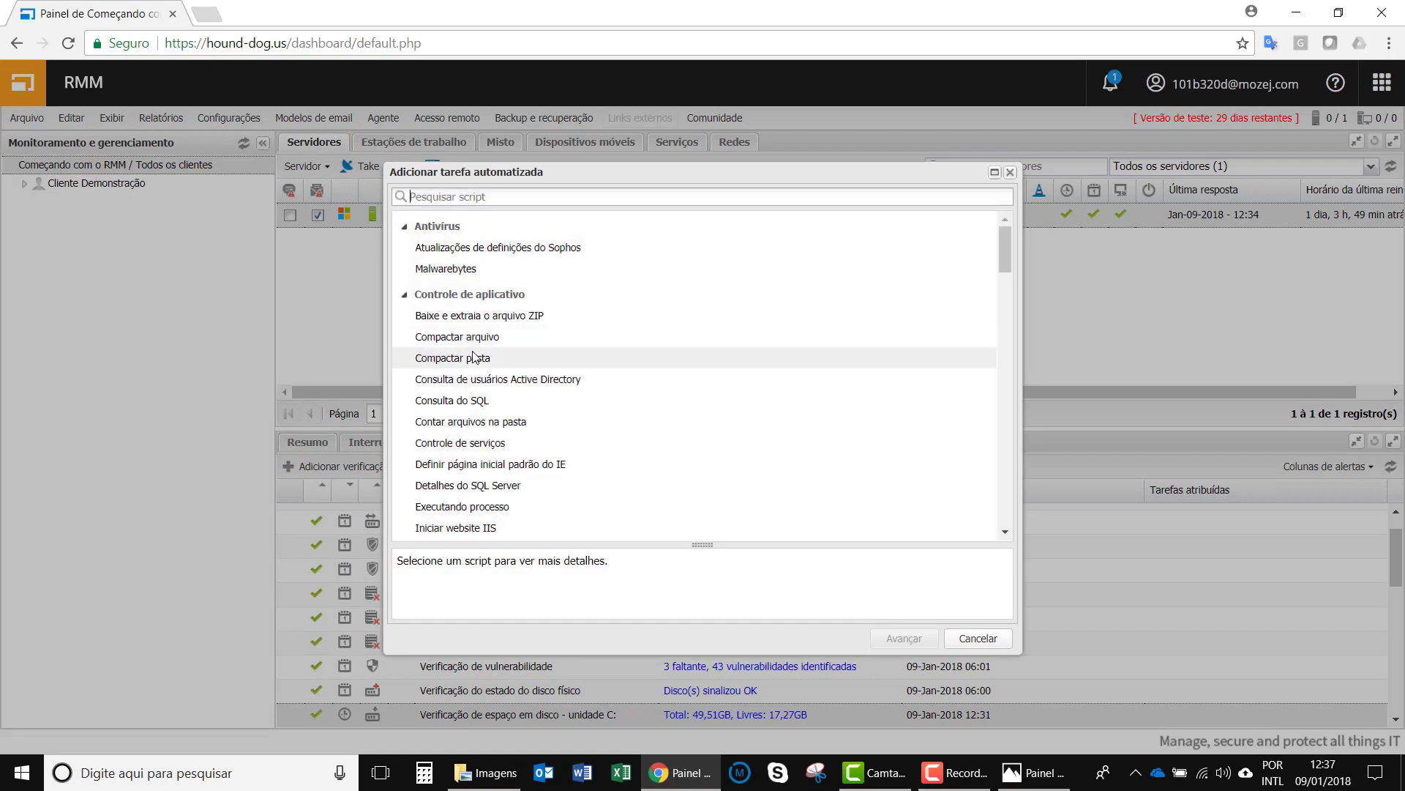
{"action": "left_click", "coordinate": [473, 357]}
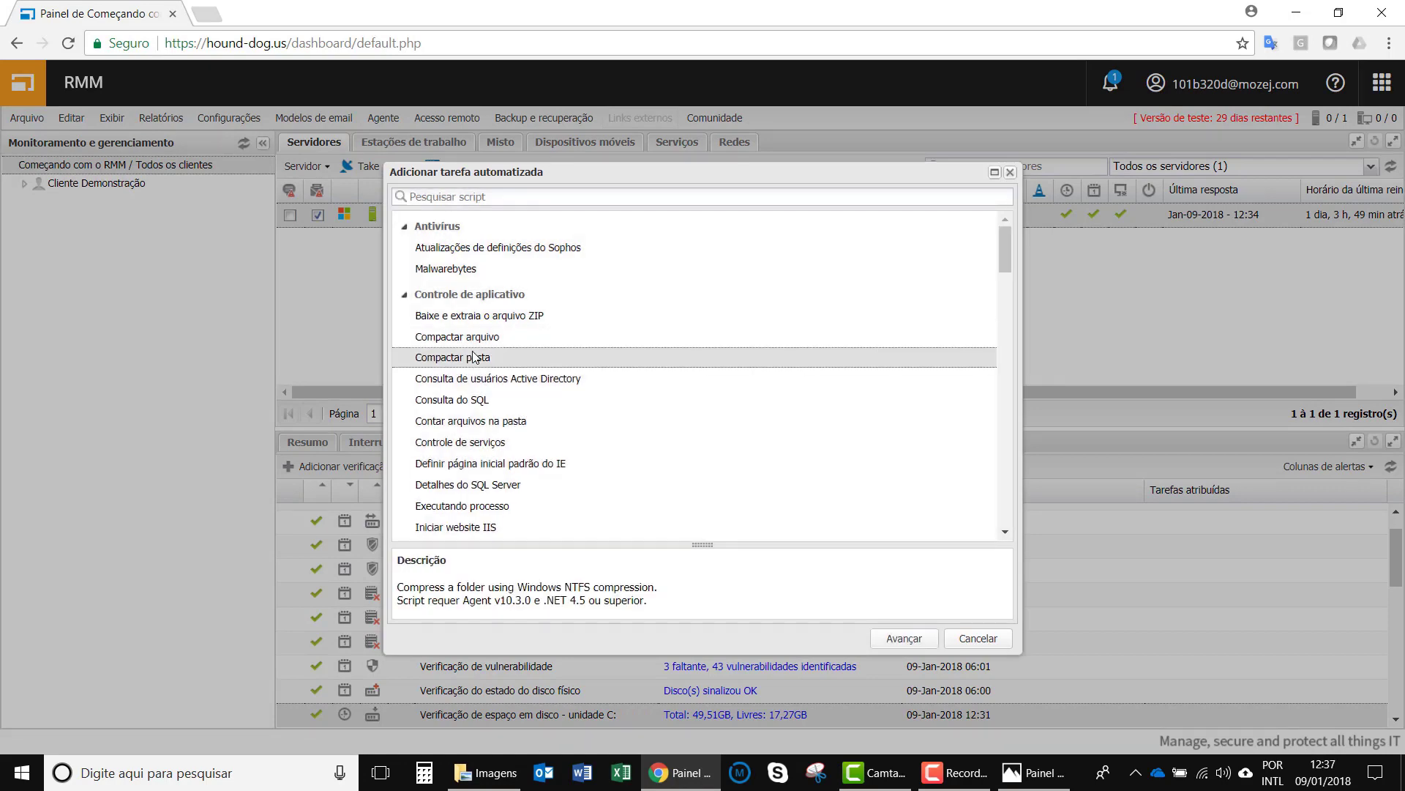
{"action": "left_click", "coordinate": [905, 638]}
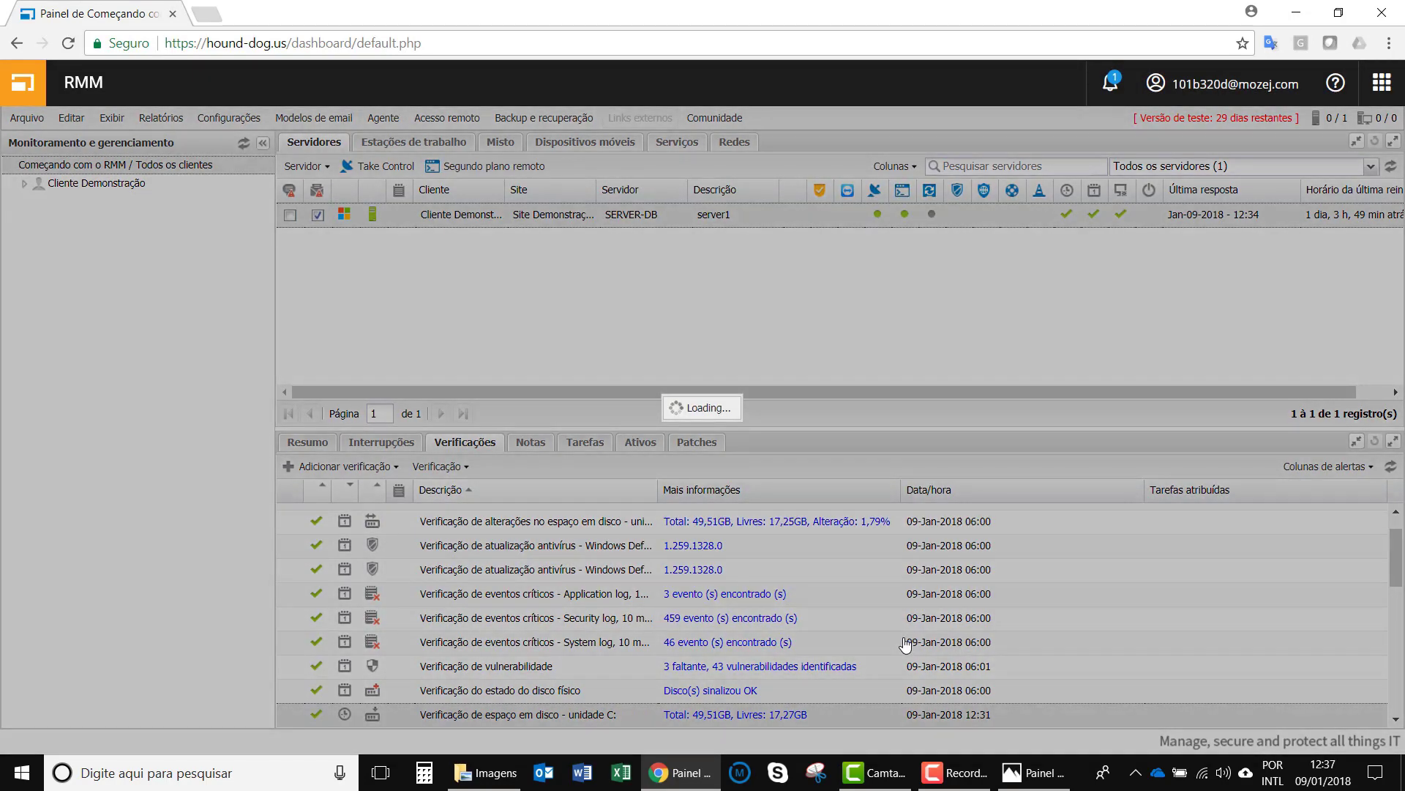
{"action": "left_click", "coordinate": [790, 649]}
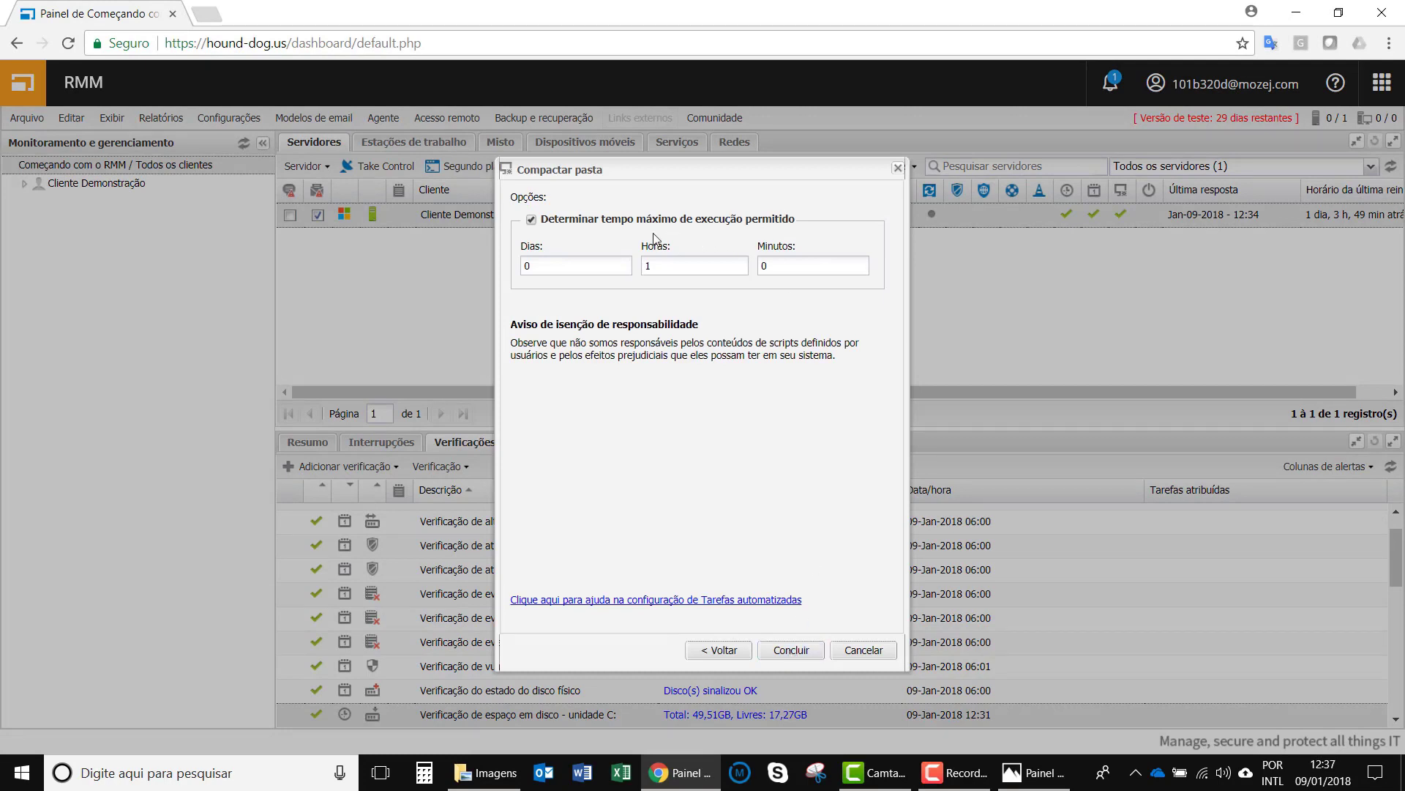
{"action": "left_click", "coordinate": [800, 653]}
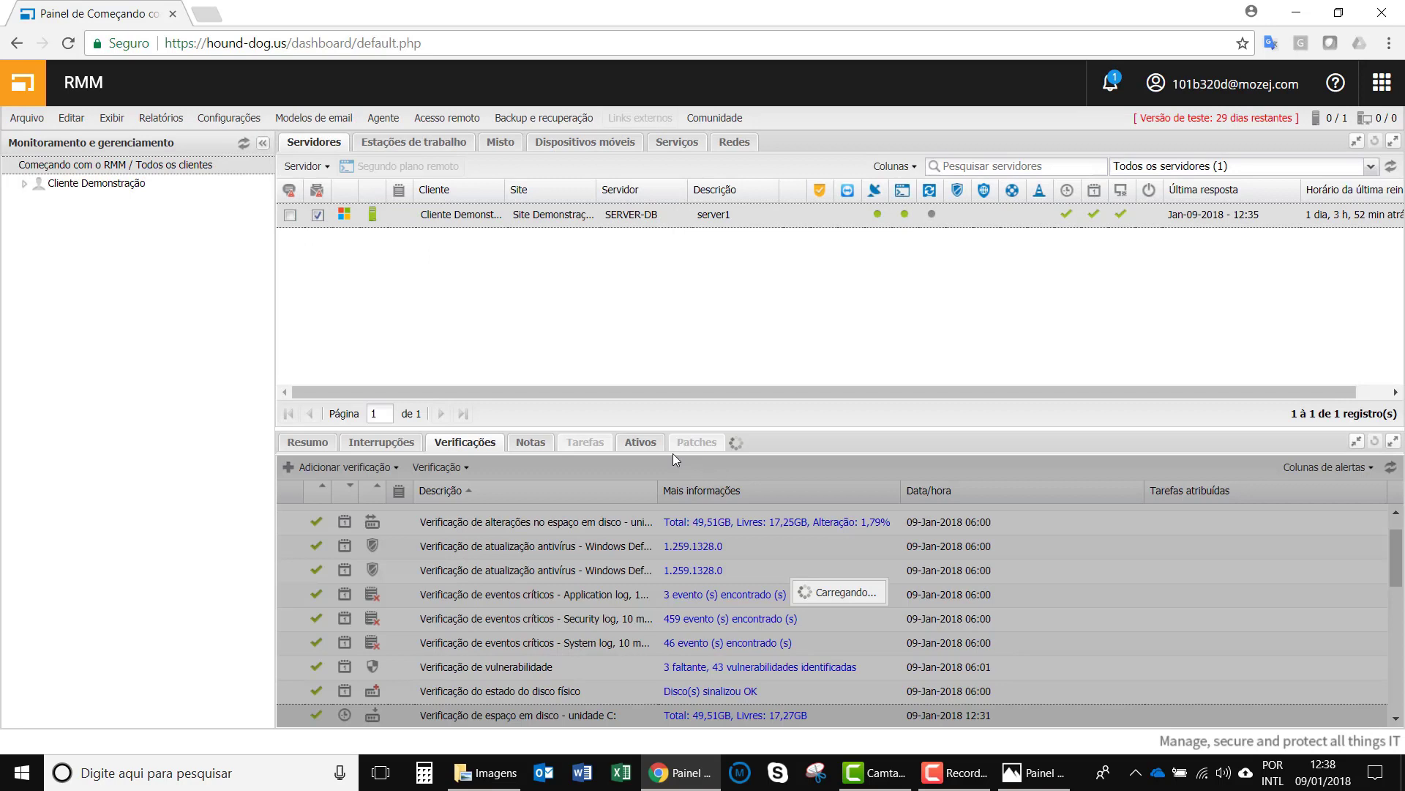
{"action": "left_click", "coordinate": [584, 442]}
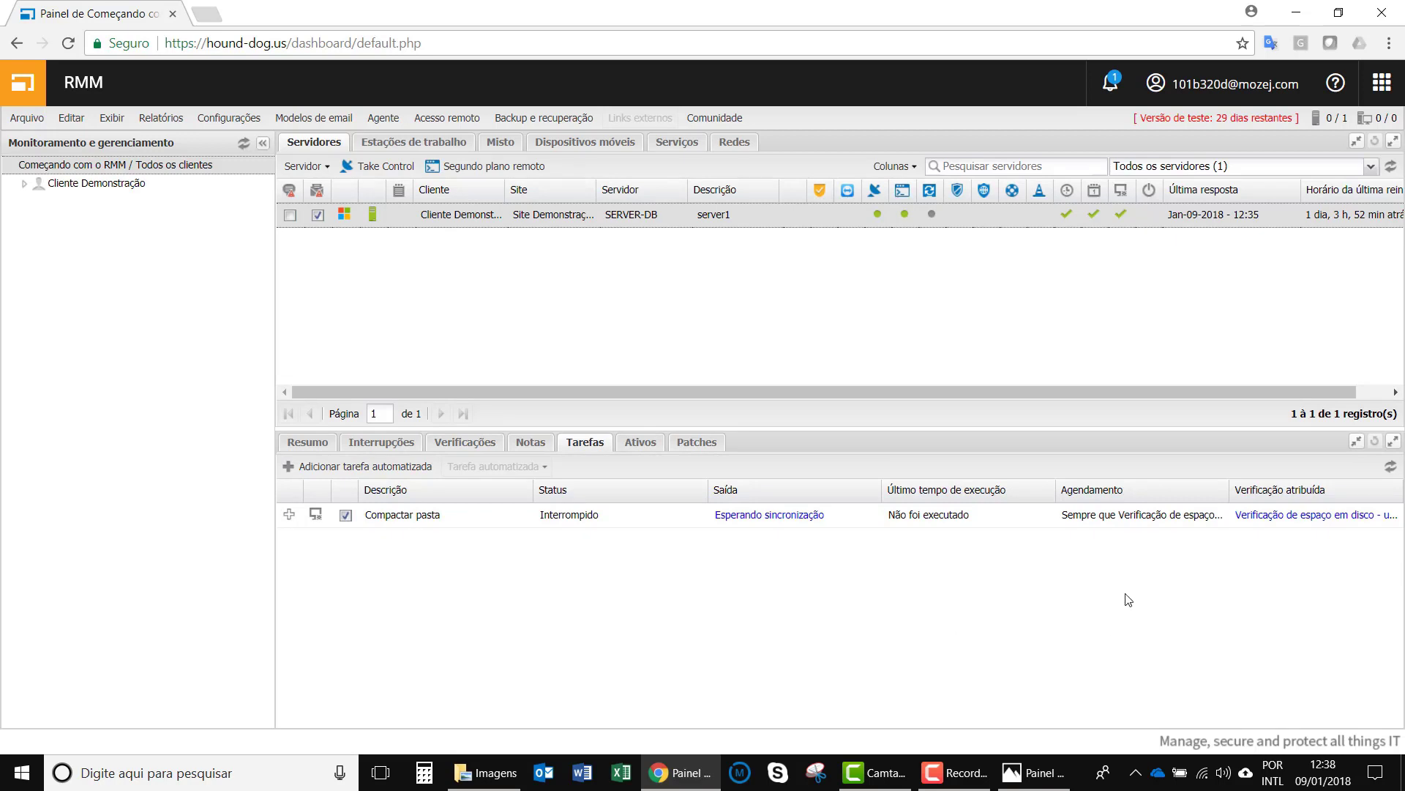
Step: Edit the drive C: disk space check and enable "Atribuir uma tarefa após editar a verificação"
{"action": "left_click", "coordinate": [473, 444]}
{"action": "right_click", "coordinate": [858, 716]}
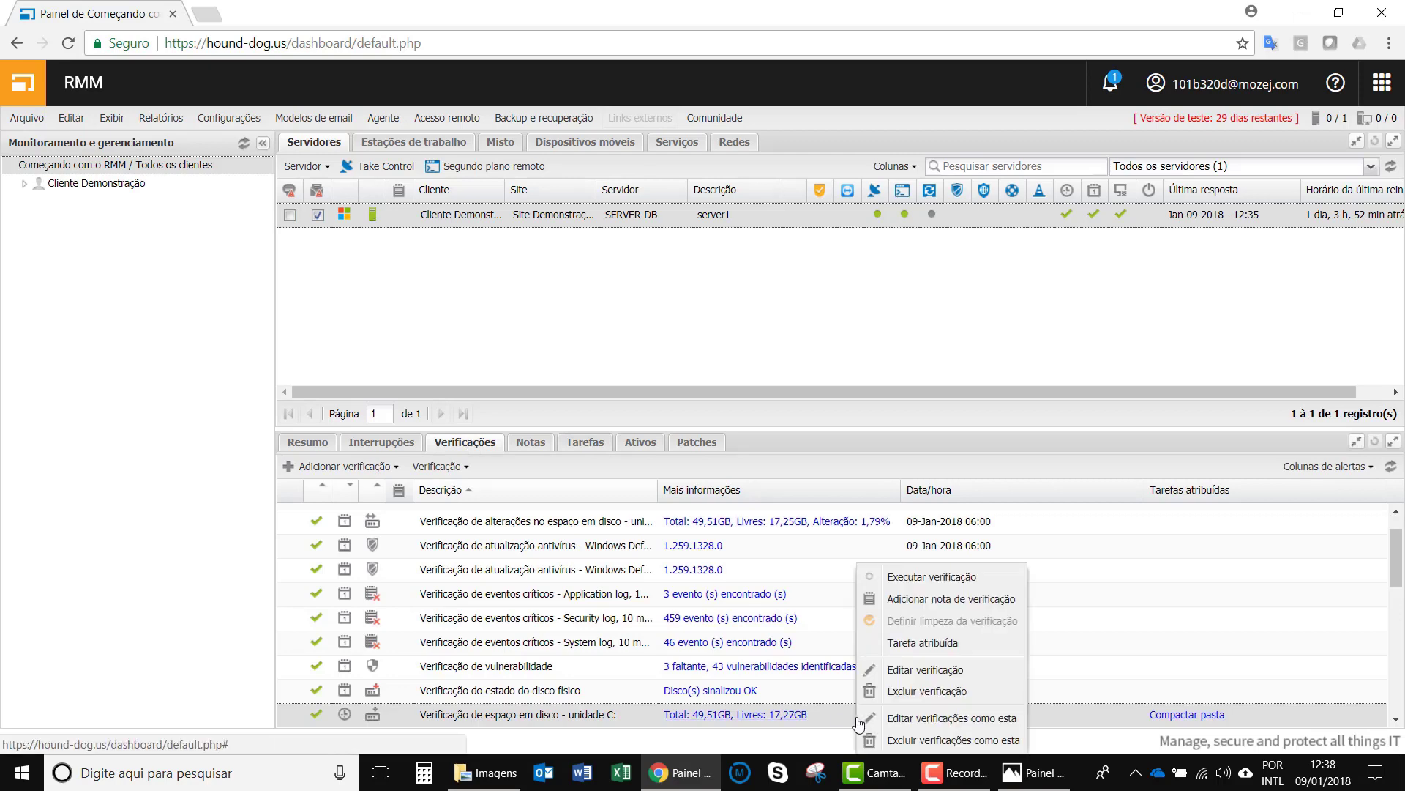
{"action": "left_click", "coordinate": [924, 670]}
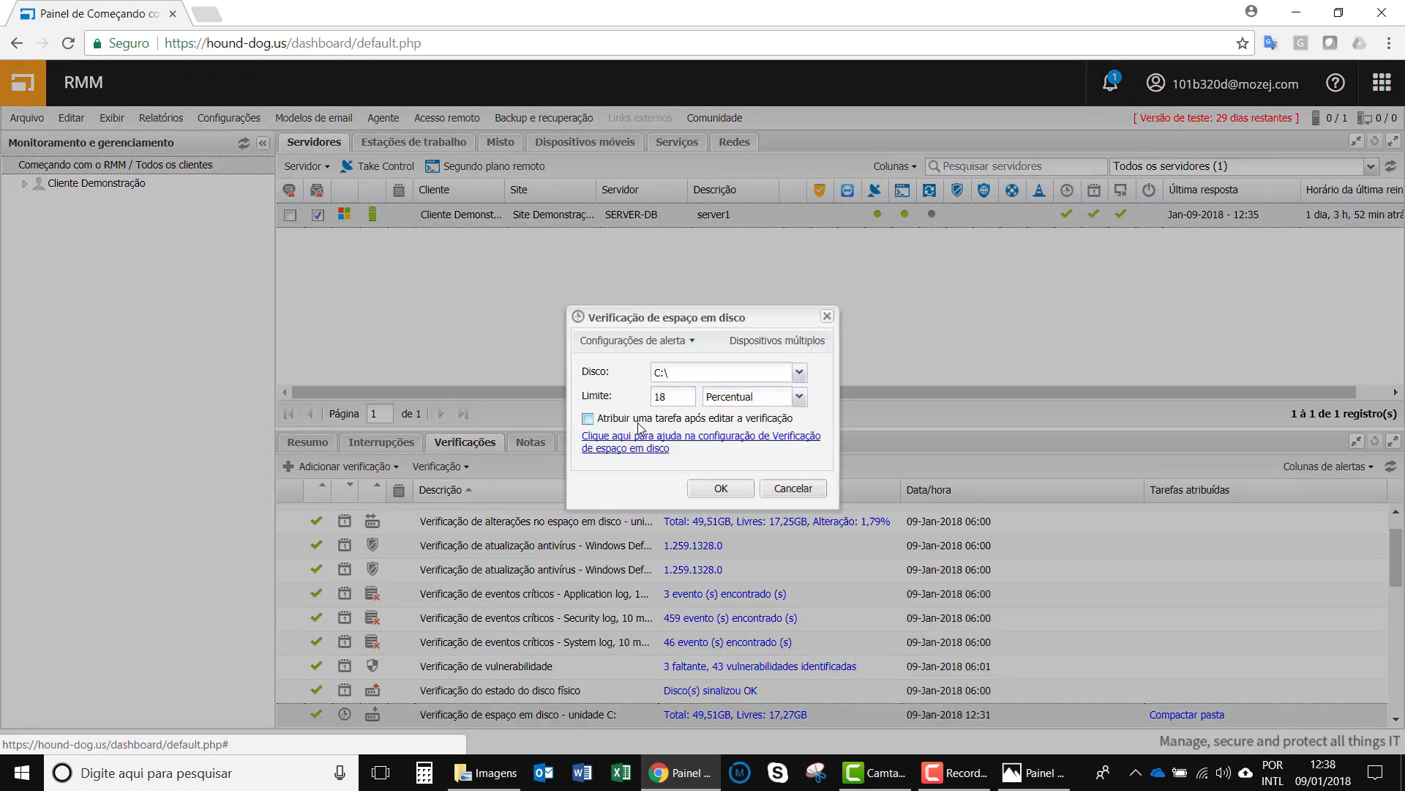
{"action": "left_click", "coordinate": [587, 420]}
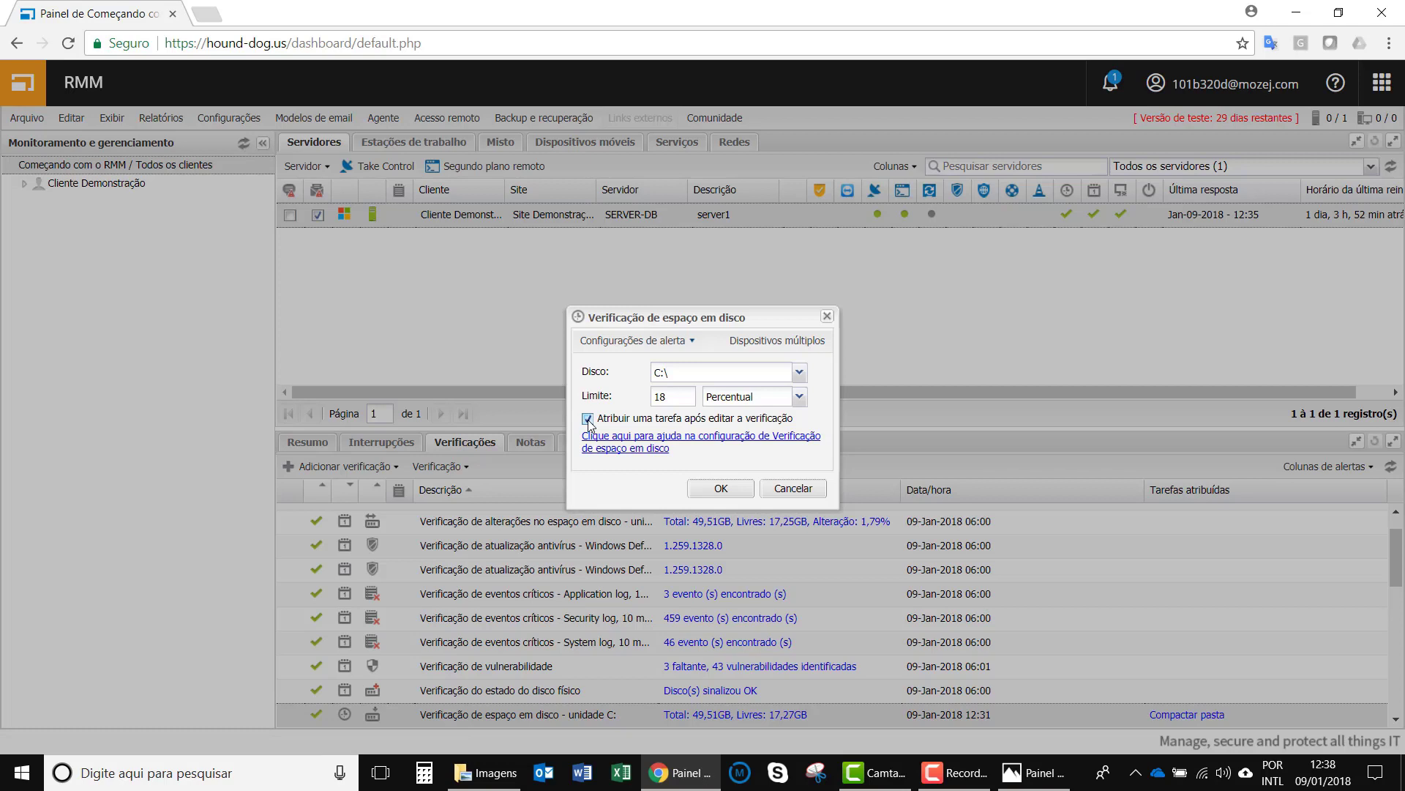